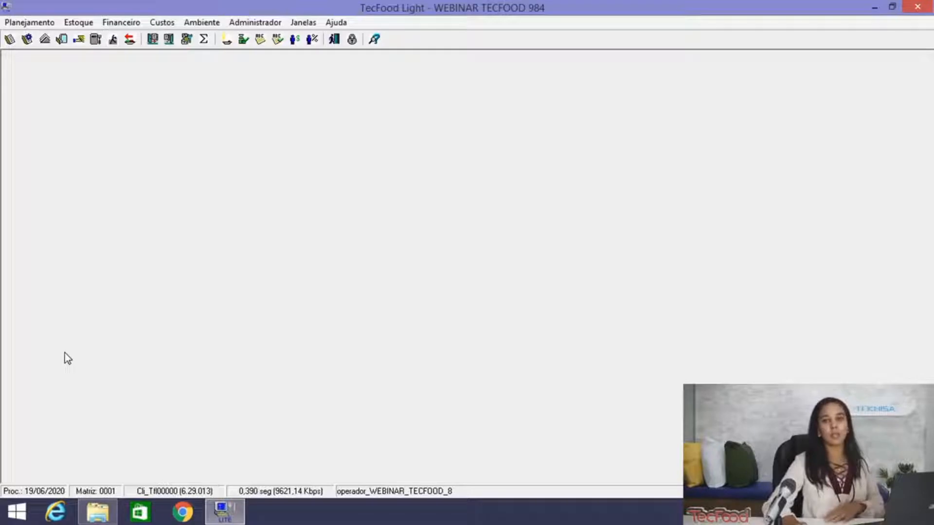
# Open the current account balance implantation screen (Implantação de Saldo de Conta Corrente) in the bank control module.
pyautogui.click(122, 23)
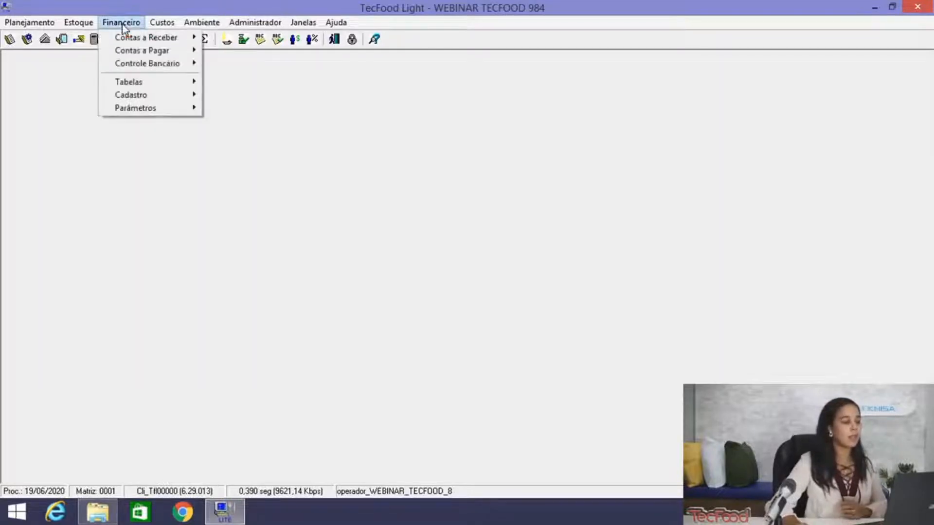
pyautogui.moveTo(143, 66)
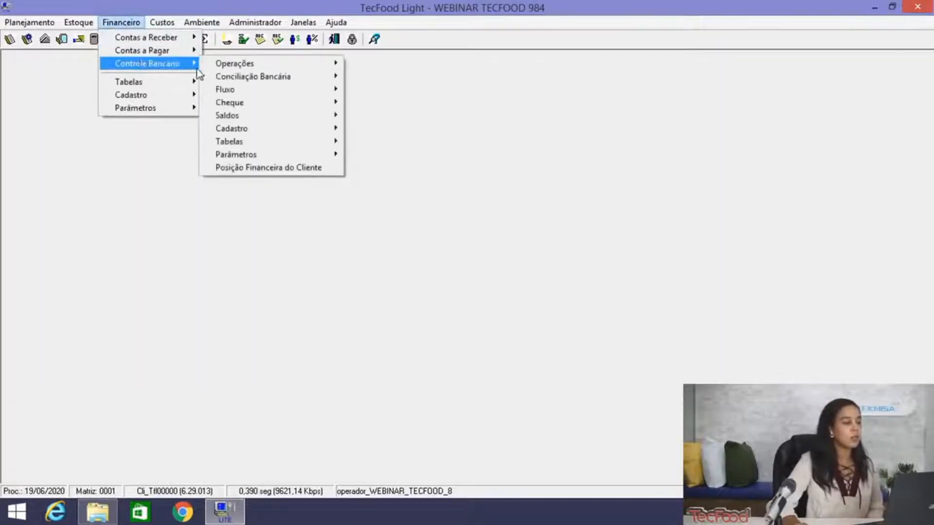
pyautogui.moveTo(302, 79)
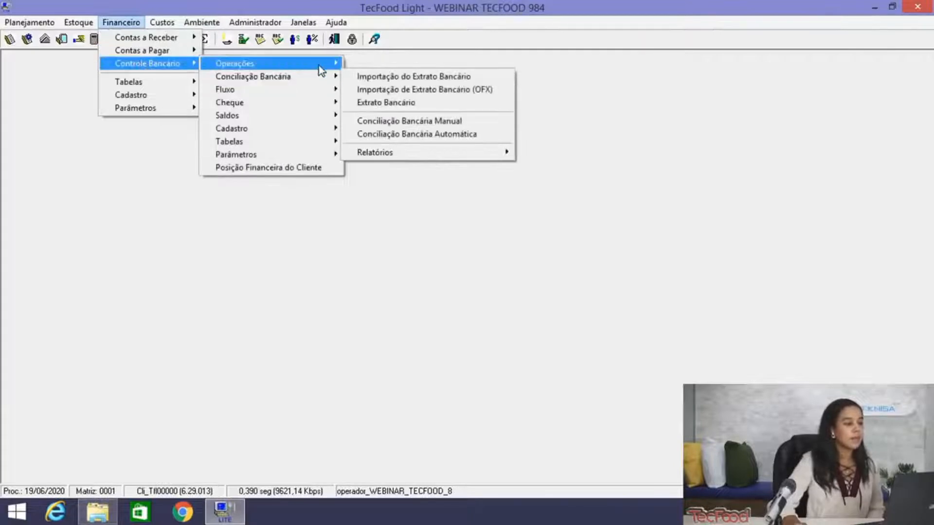
pyautogui.moveTo(315, 118)
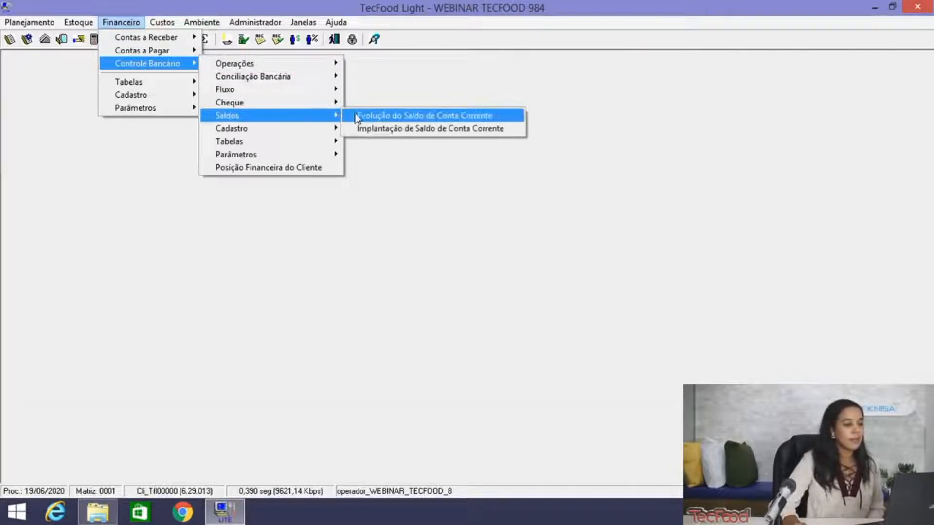
pyautogui.click(392, 129)
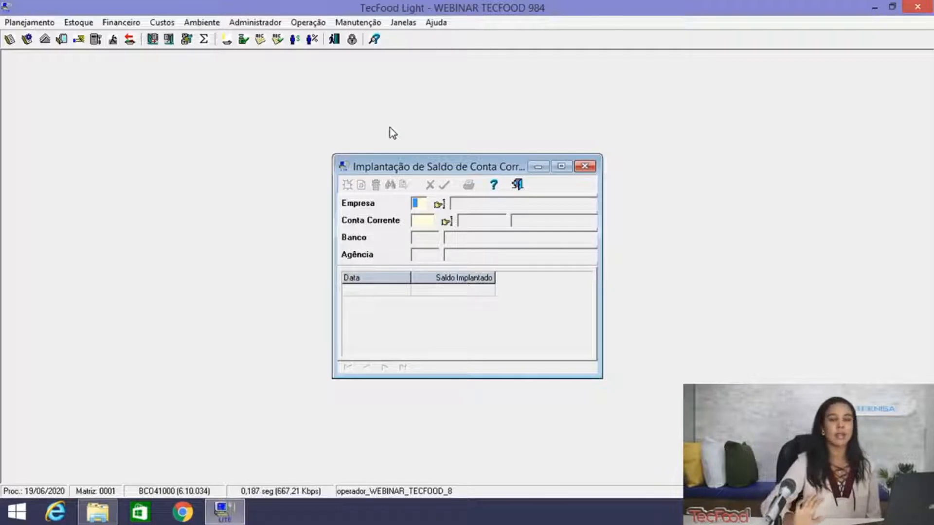
# Select company 01, EMPRESA WEBINAR_TECFOOD - 1, and the current account CC WEBINAR SANTANDER for the balance implantation.
pyautogui.click(438, 208)
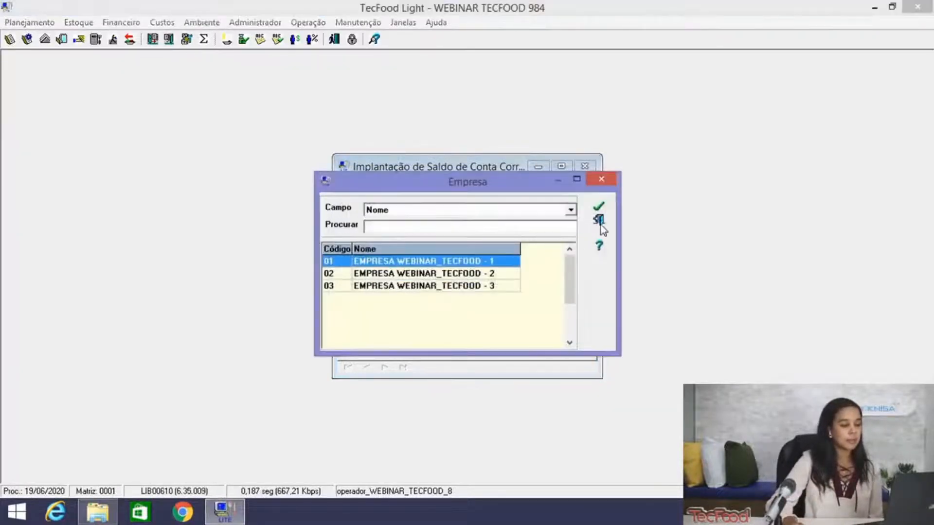
pyautogui.click(598, 209)
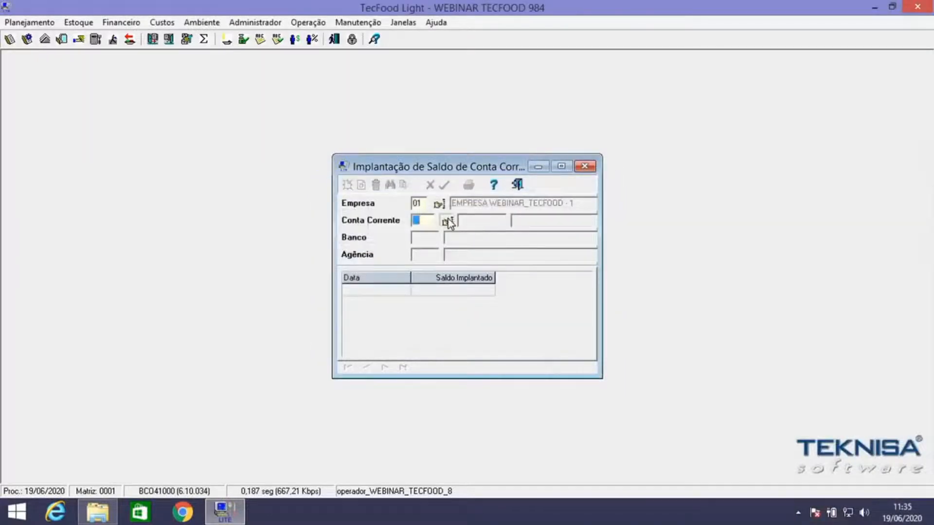
pyautogui.click(444, 219)
pyautogui.click(513, 334)
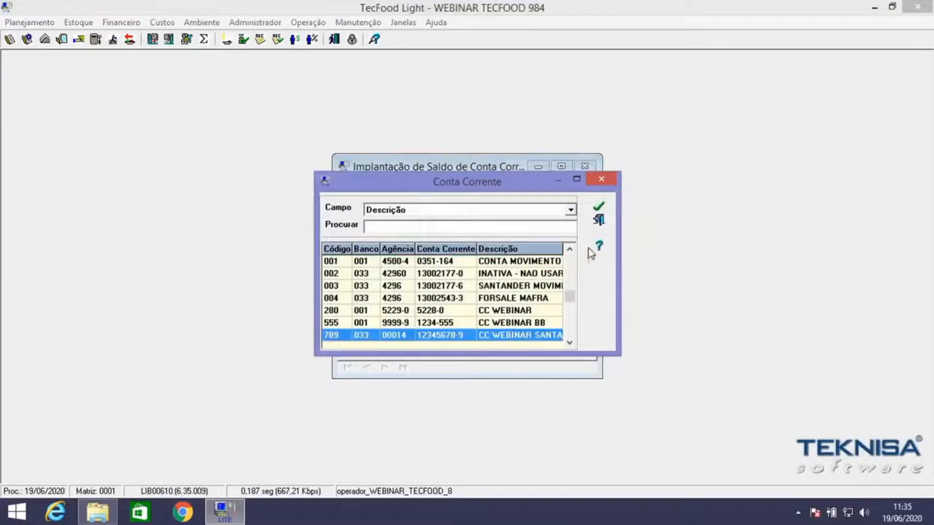
pyautogui.click(606, 209)
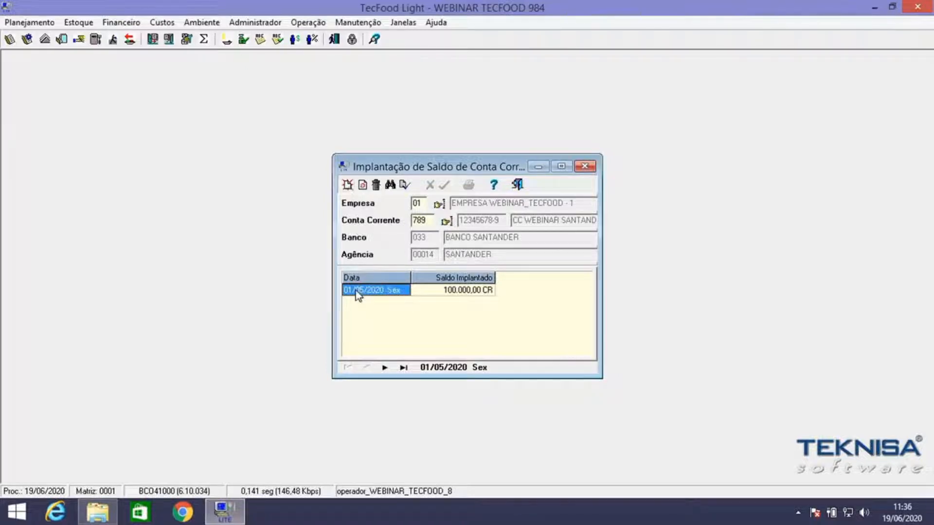
# Delete the account's implanted balance record dated 01/05/2020.
pyautogui.moveTo(493, 168); pyautogui.dragTo(469, 152)
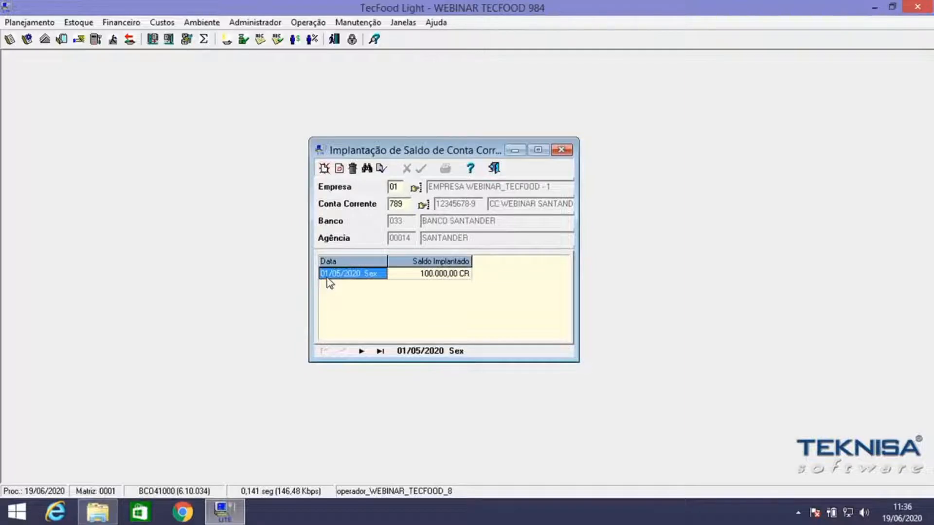
pyautogui.click(352, 168)
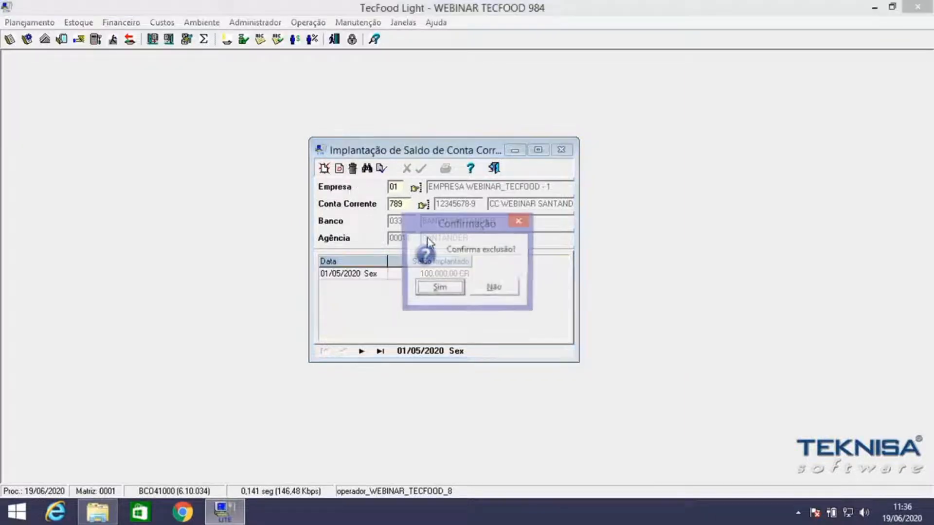
pyautogui.click(439, 288)
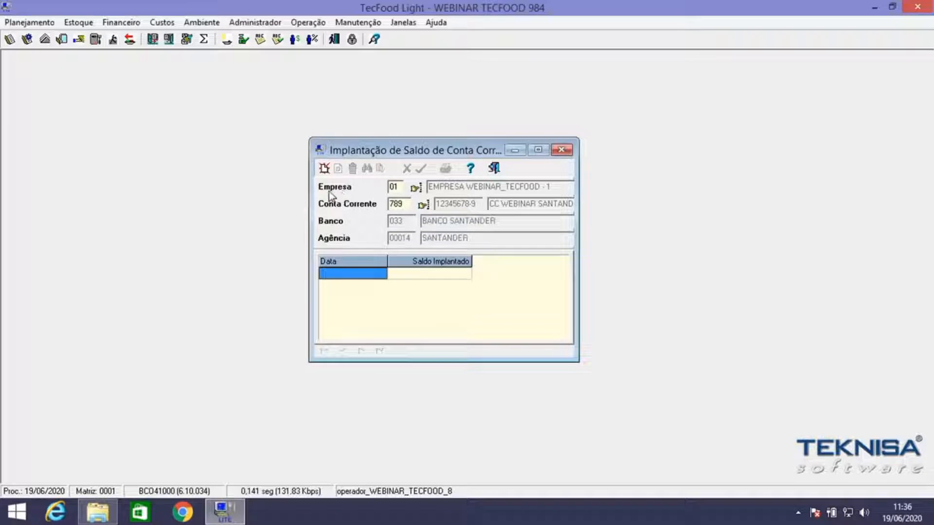
# Add and save an implanted balance of 10.000,00 dated 19/06/2020, and close the balance implantation screen.
pyautogui.click(325, 169)
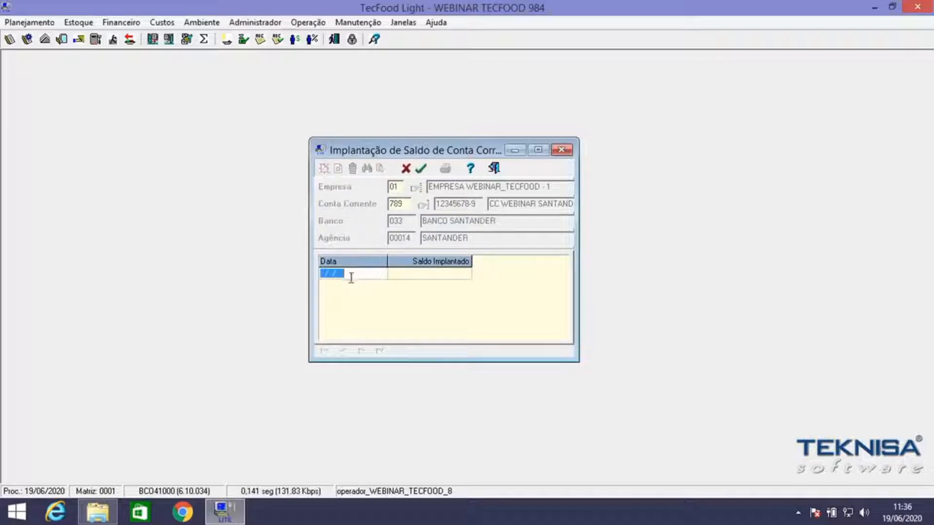
pyautogui.write('19/06/2020')
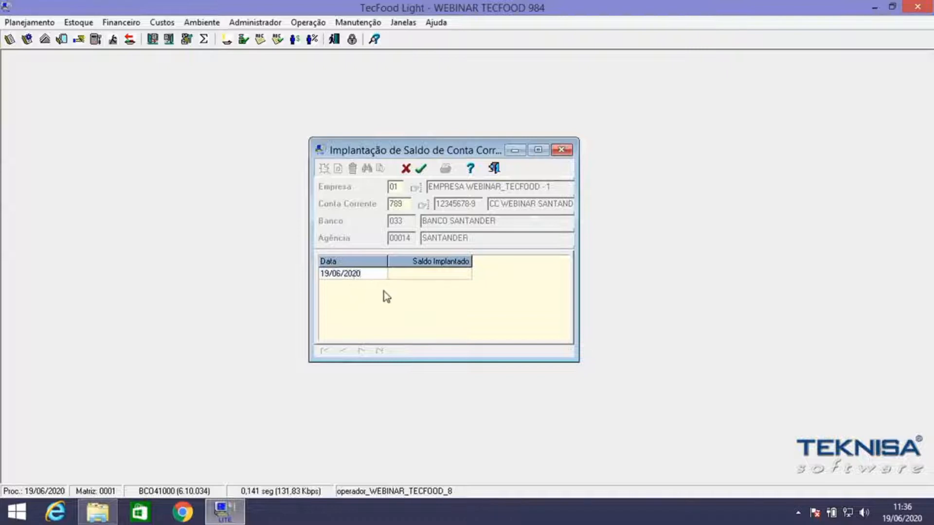
pyautogui.click(406, 275)
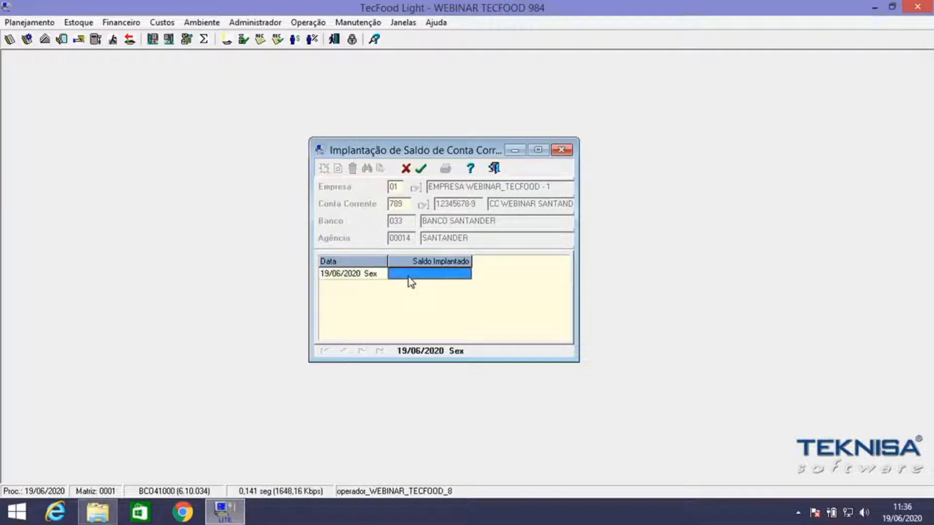
pyautogui.click(428, 274)
pyautogui.write('10')
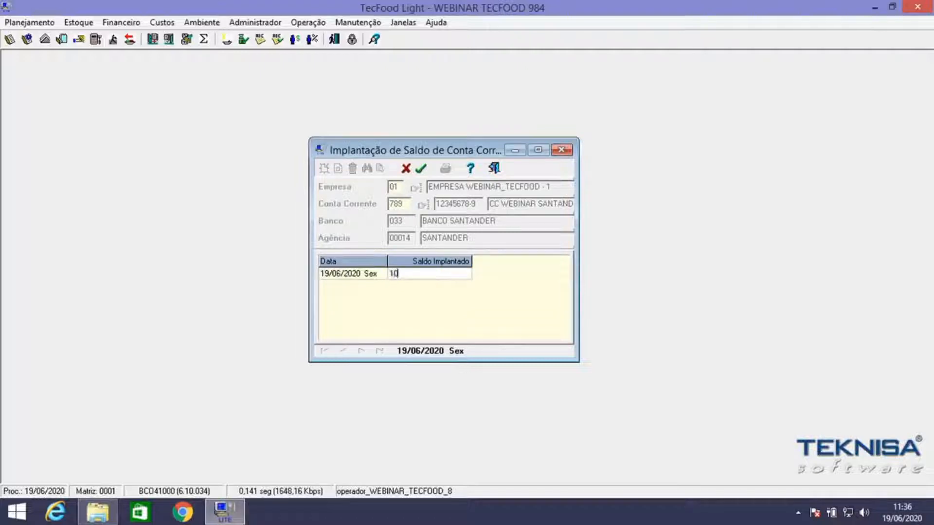
pyautogui.write('000,00')
pyautogui.click(421, 168)
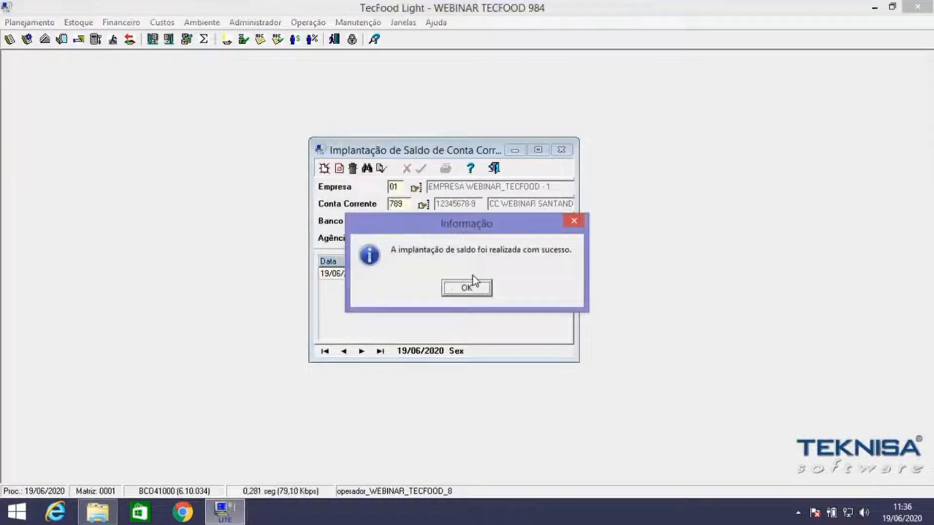
pyautogui.click(468, 293)
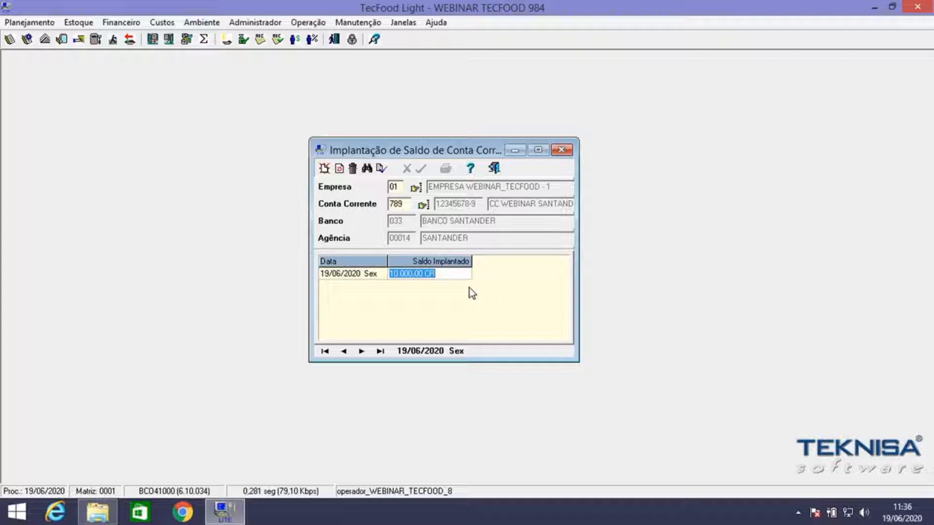
pyautogui.click(494, 168)
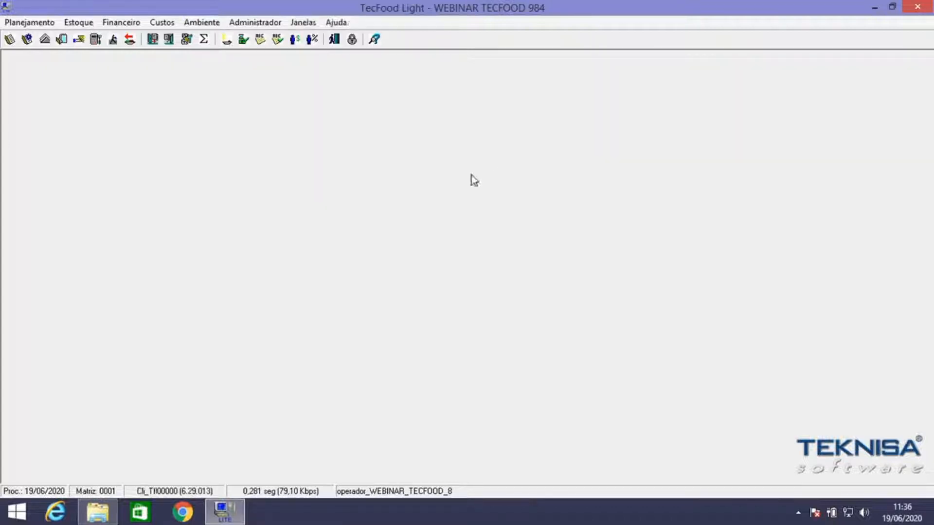
# Examine the form details of the bank credit type JUROS RECEBIDOS DE CLIENTES in the Tipo de Crédito Bancário table.
pyautogui.click(120, 22)
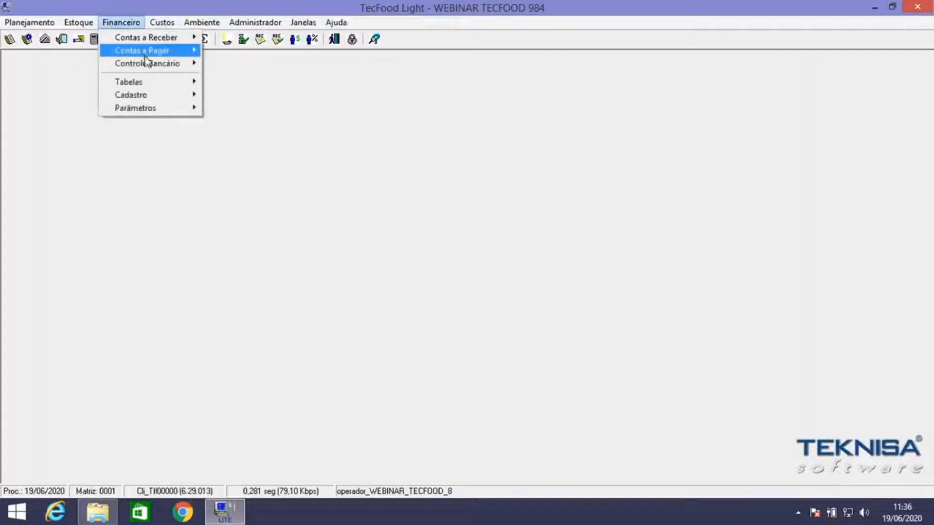
pyautogui.moveTo(176, 64)
pyautogui.moveTo(264, 68)
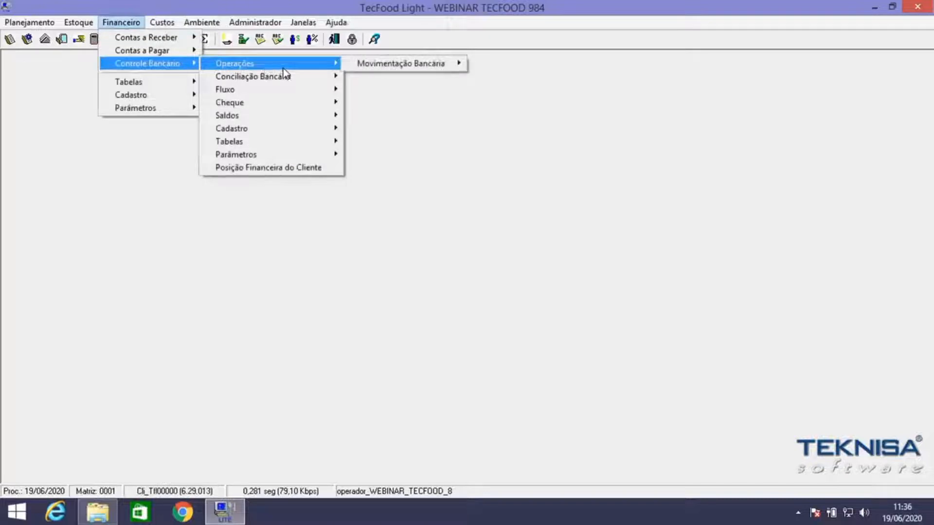
pyautogui.moveTo(409, 62)
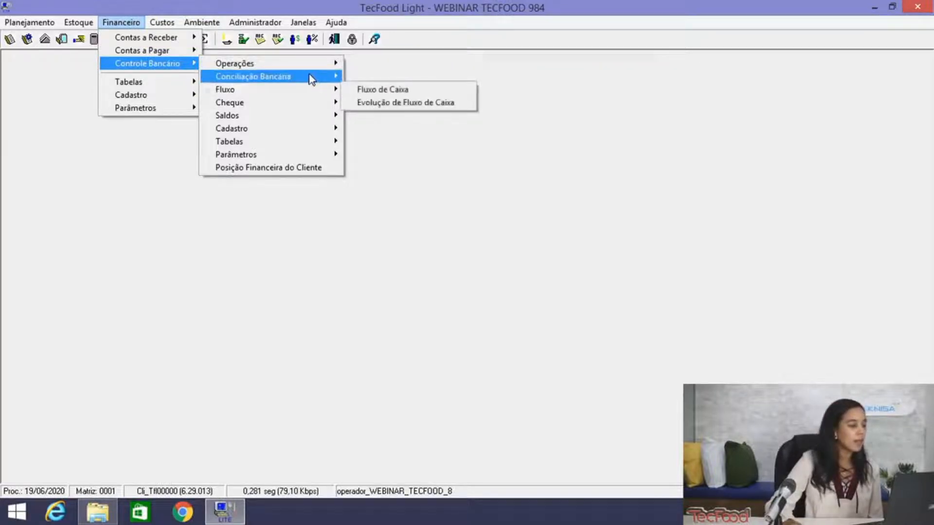
pyautogui.moveTo(311, 142)
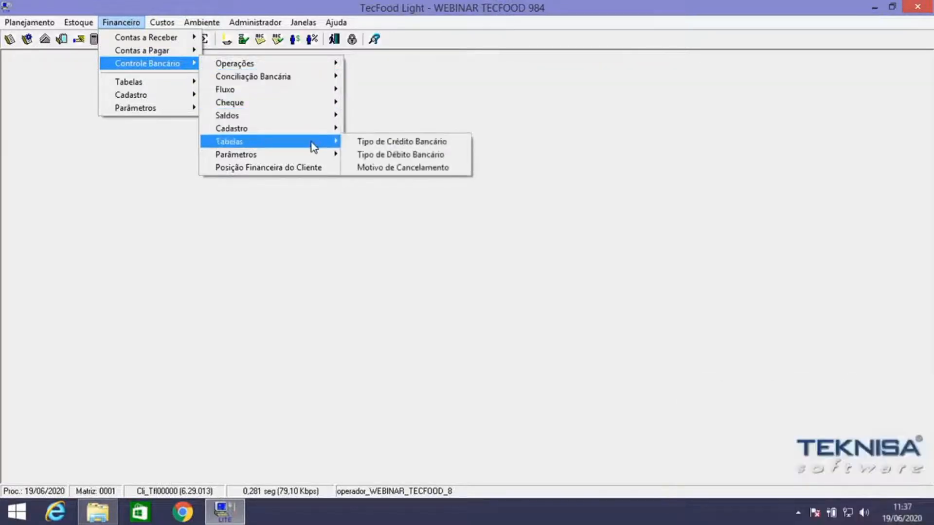
pyautogui.click(427, 141)
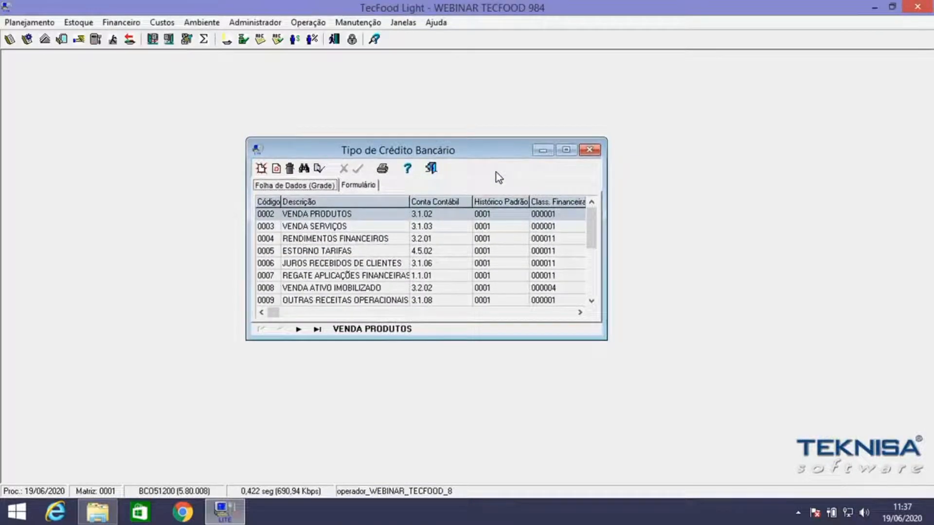
pyautogui.click(360, 266)
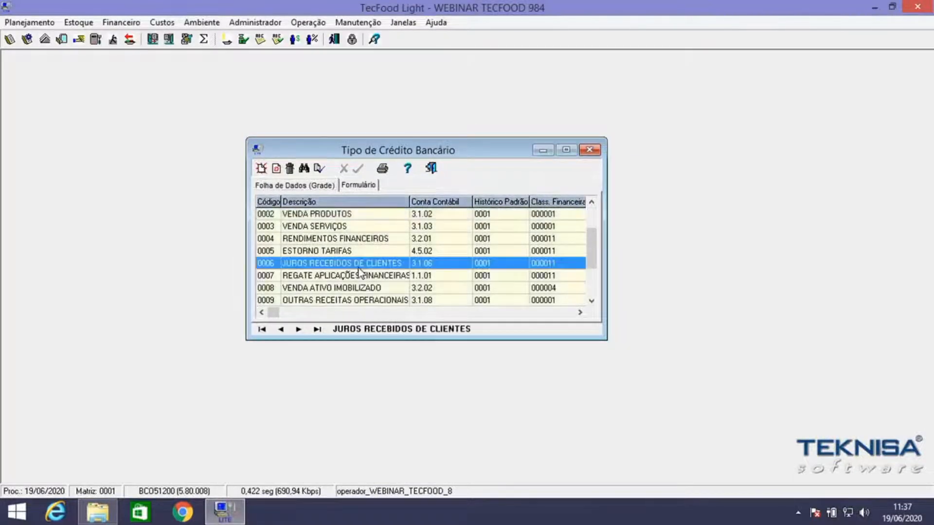
pyautogui.click(360, 186)
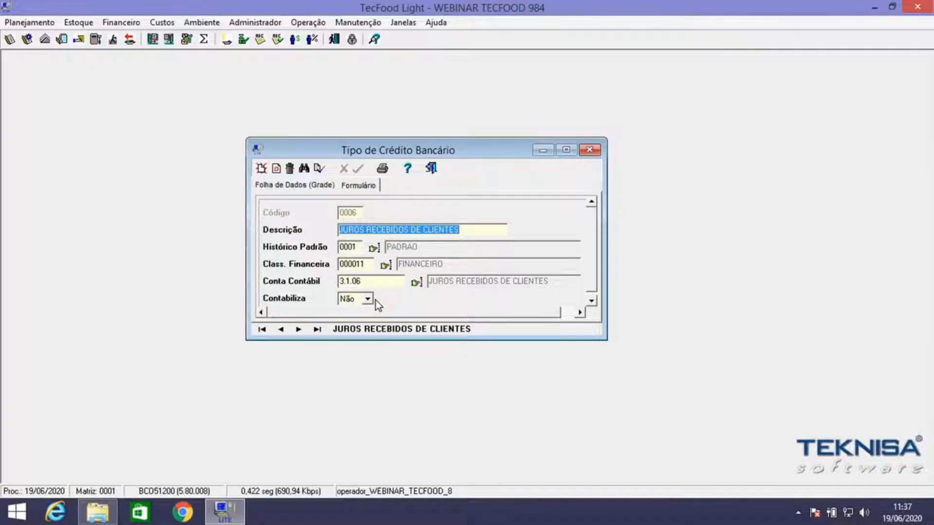
pyautogui.click(433, 171)
# Open the current account entries screen (Lançamento em Conta Corrente) for bank movements.
pyautogui.click(121, 22)
pyautogui.moveTo(153, 67)
pyautogui.moveTo(320, 66)
pyautogui.moveTo(403, 68)
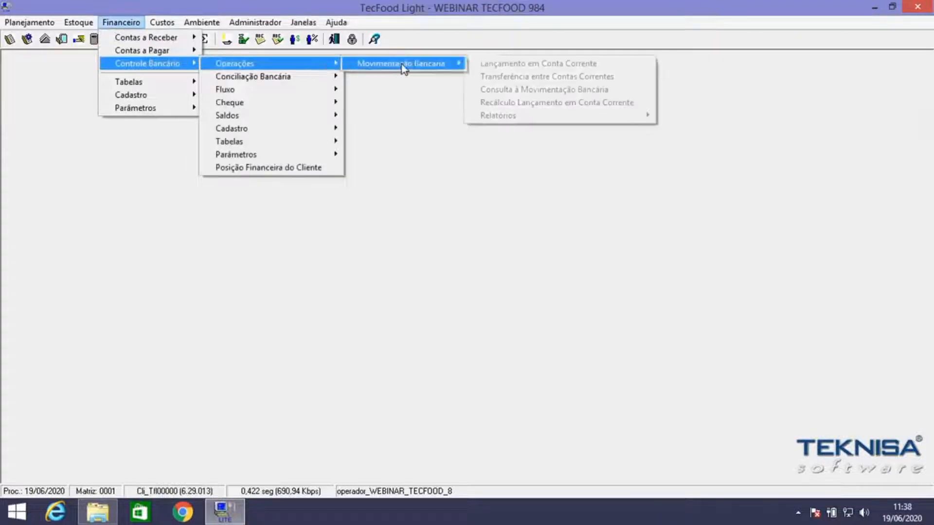
pyautogui.click(526, 63)
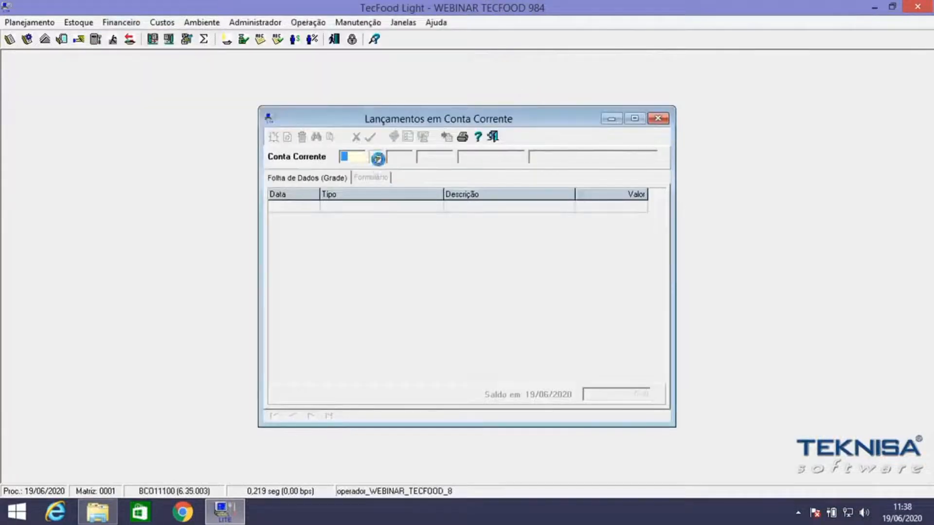
# Load the current account CC WEBINAR SANTANDER in the account entries screen.
pyautogui.click(374, 158)
pyautogui.click(577, 184)
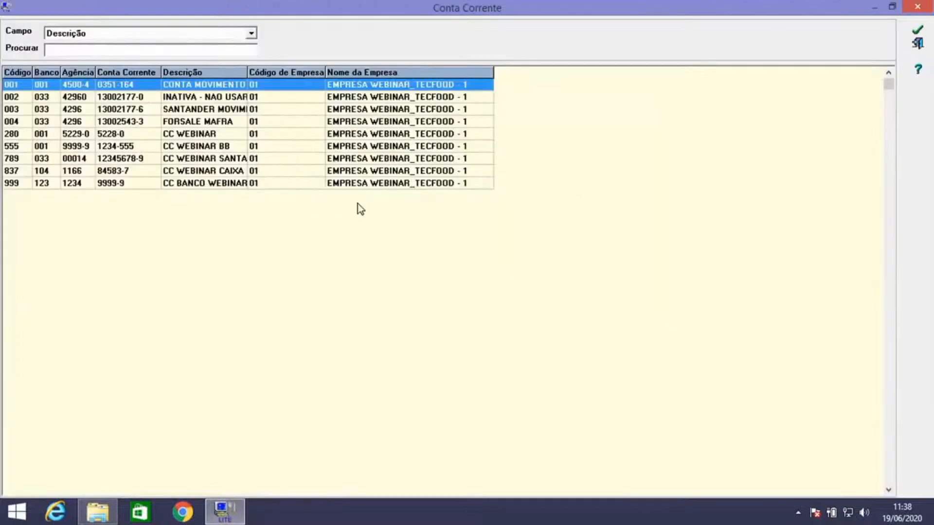
pyautogui.click(228, 161)
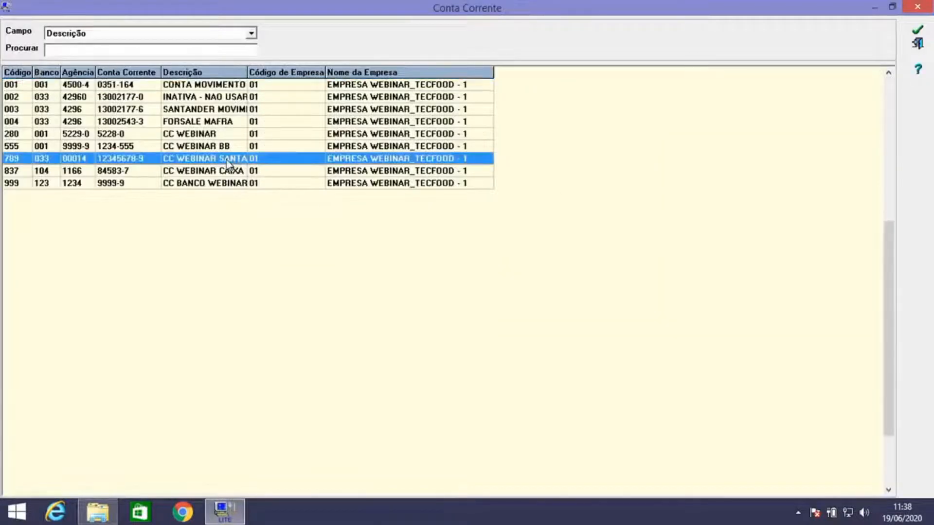
pyautogui.doubleClick(227, 161)
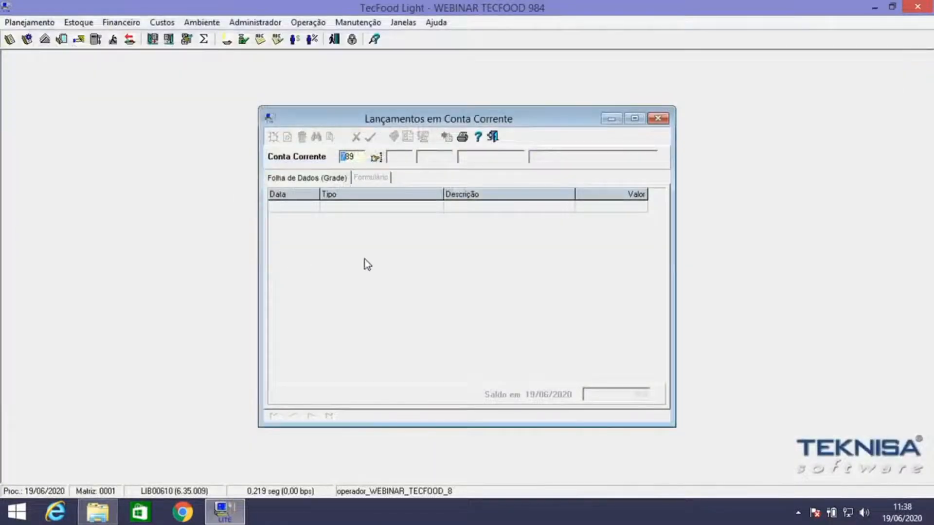
pyautogui.press('Return')
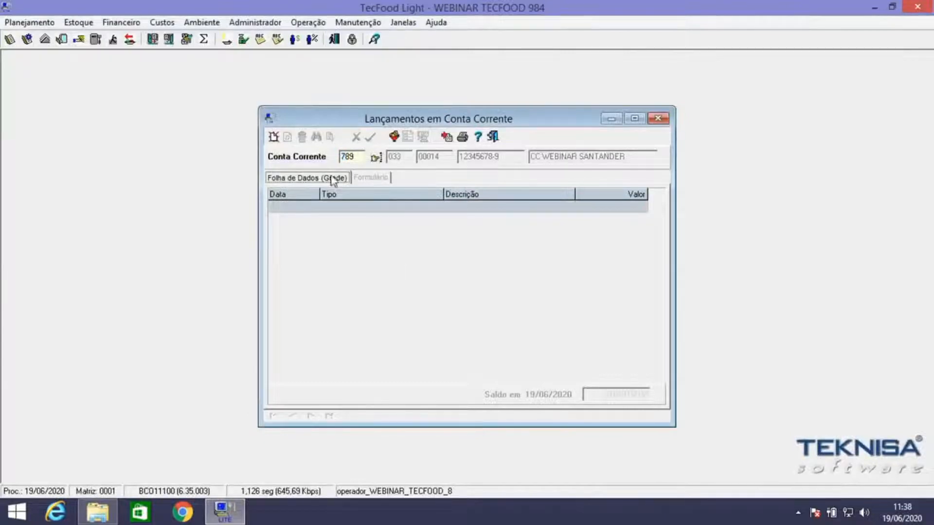
# Add an account entry dated 19/06/2020 as Débito with value 9,90 and bank debit type TARIFAS TED/DOC.
pyautogui.click(274, 138)
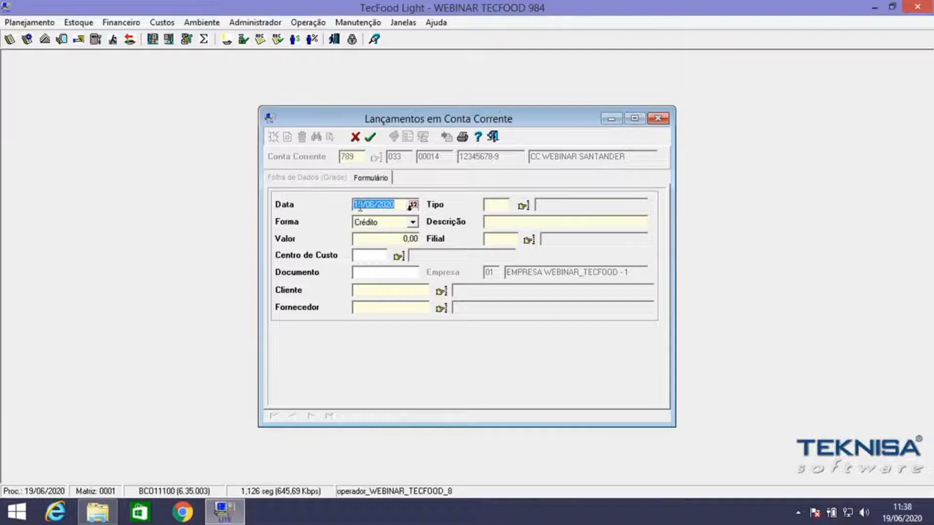
pyautogui.click(384, 222)
pyautogui.click(387, 244)
pyautogui.click(391, 239)
pyautogui.write('9,90')
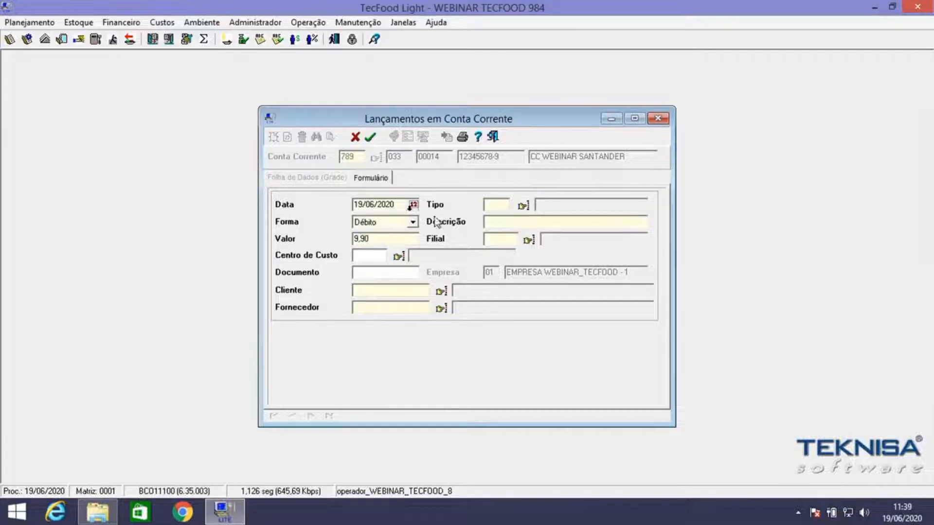
pyautogui.click(524, 206)
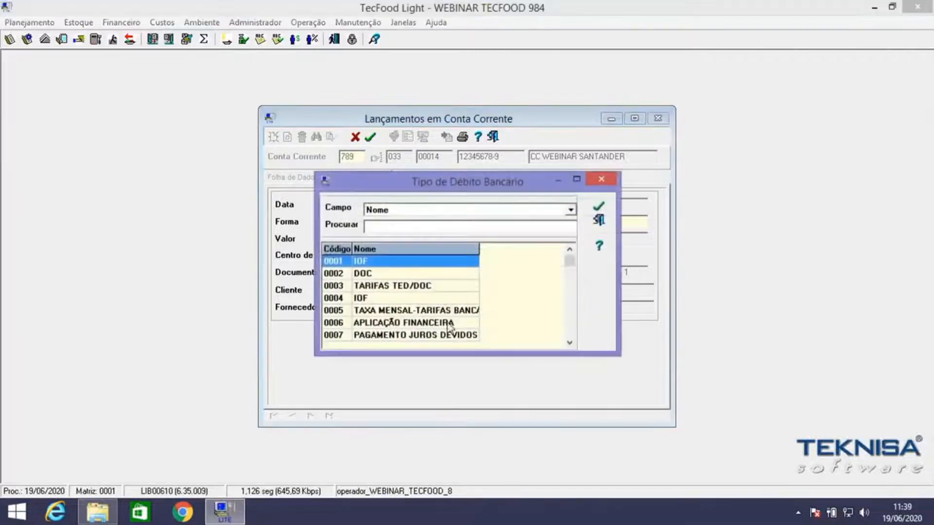
pyautogui.click(416, 287)
pyautogui.click(598, 209)
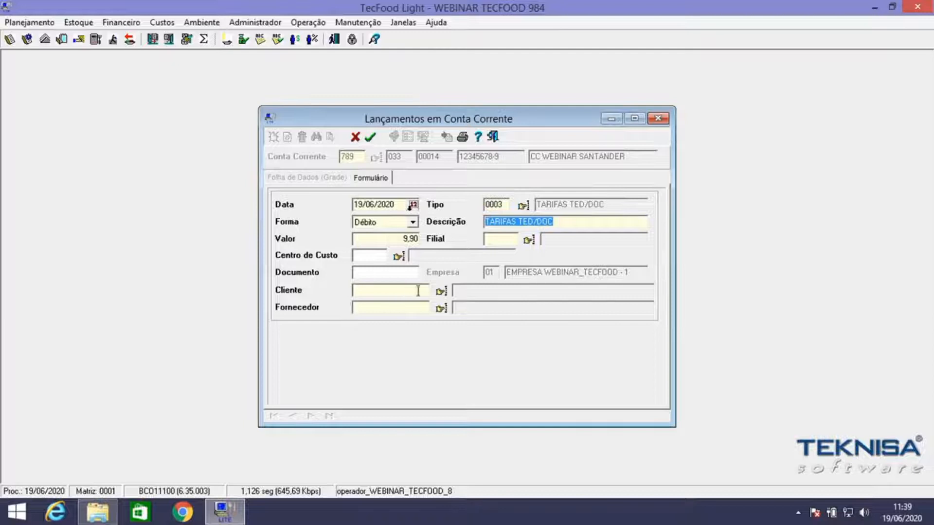
# Assign Filial 0001 to the debit entry, save it and display the account's entries in the data grid.
pyautogui.click(371, 138)
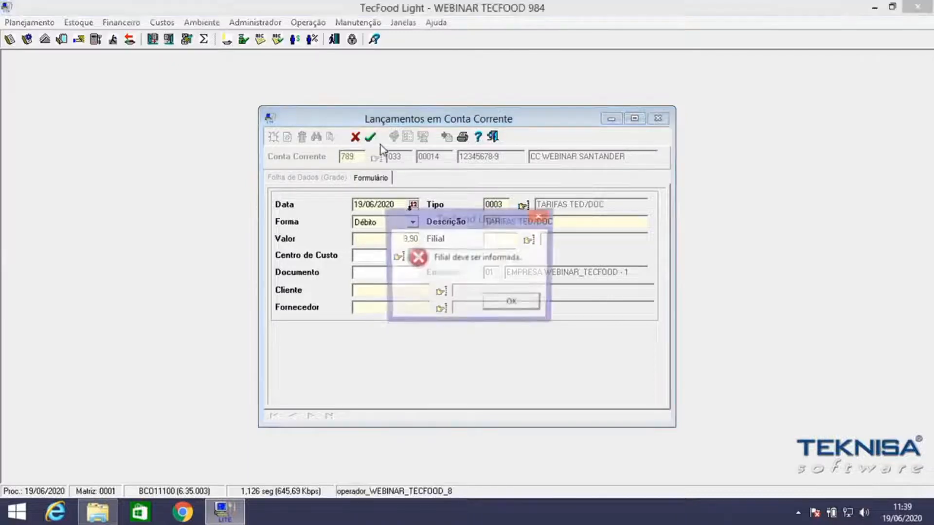
pyautogui.click(515, 305)
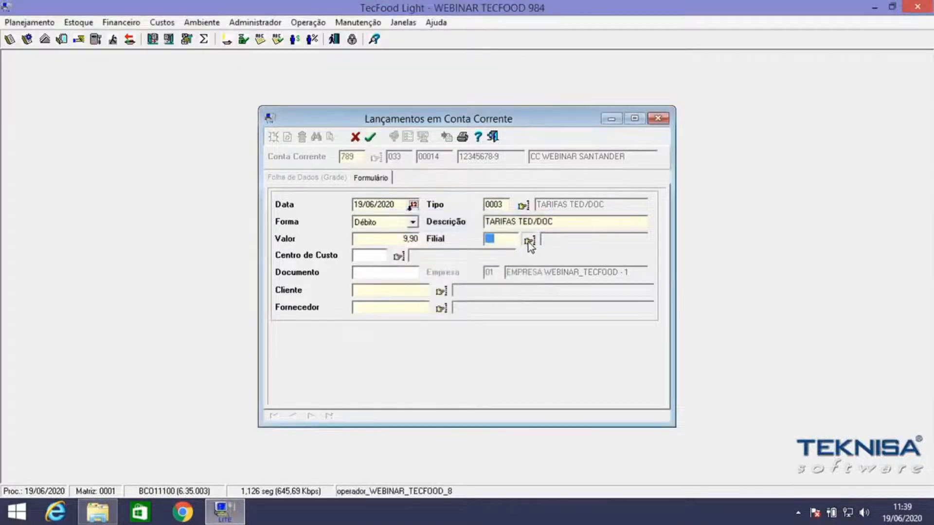
pyautogui.click(528, 241)
pyautogui.click(599, 206)
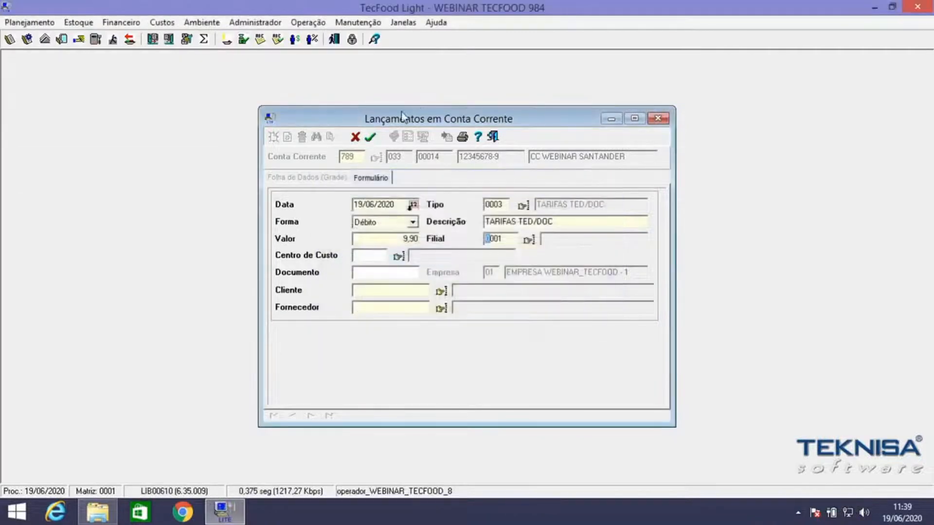
pyautogui.click(371, 136)
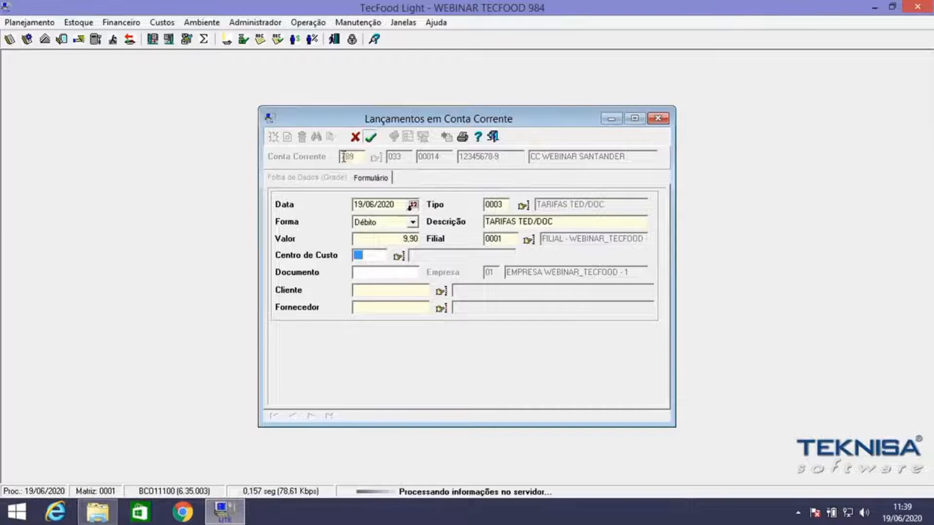
pyautogui.click(304, 180)
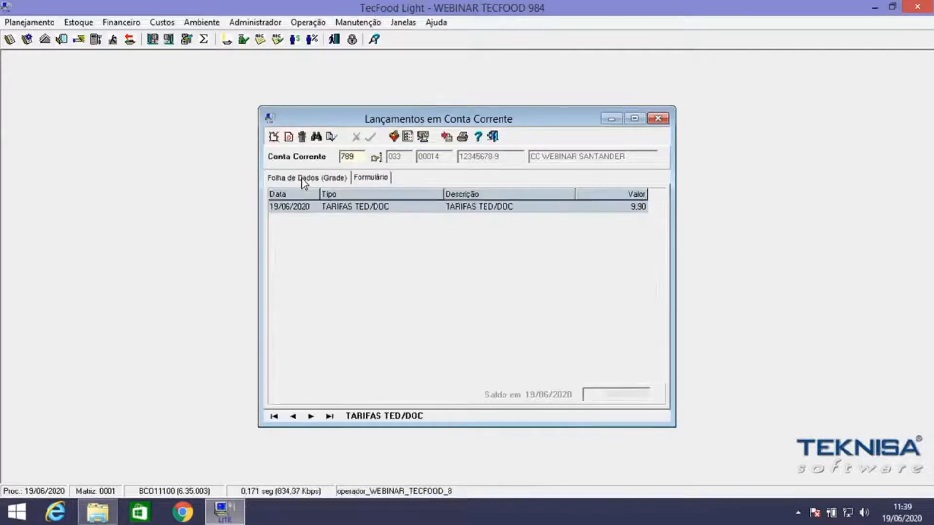
# Start another account entry as Débito and view the available bank debit types without picking one.
pyautogui.click(274, 137)
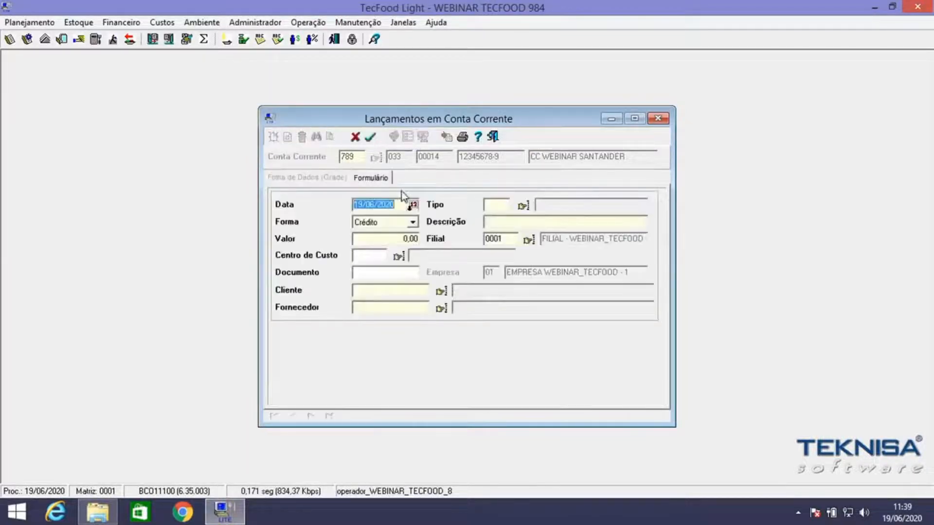
pyautogui.click(399, 223)
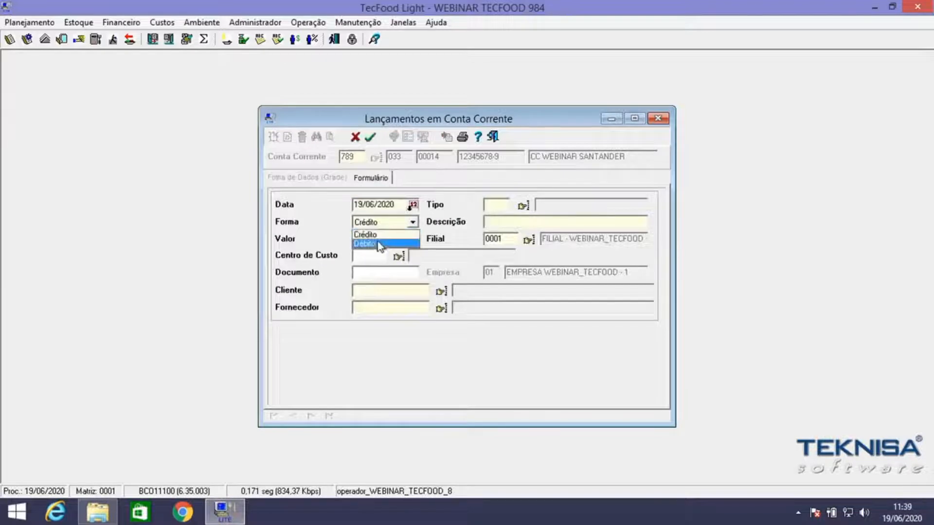
pyautogui.click(410, 240)
pyautogui.click(411, 238)
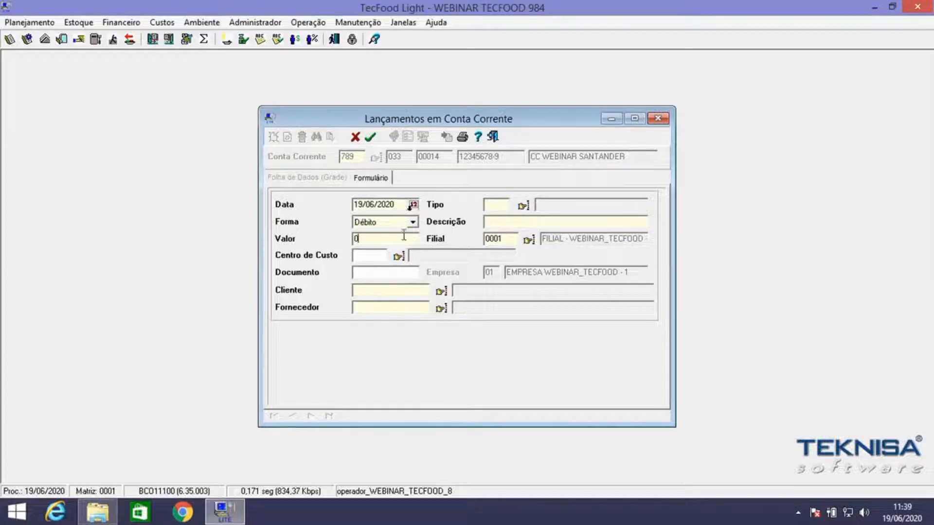
pyautogui.click(523, 206)
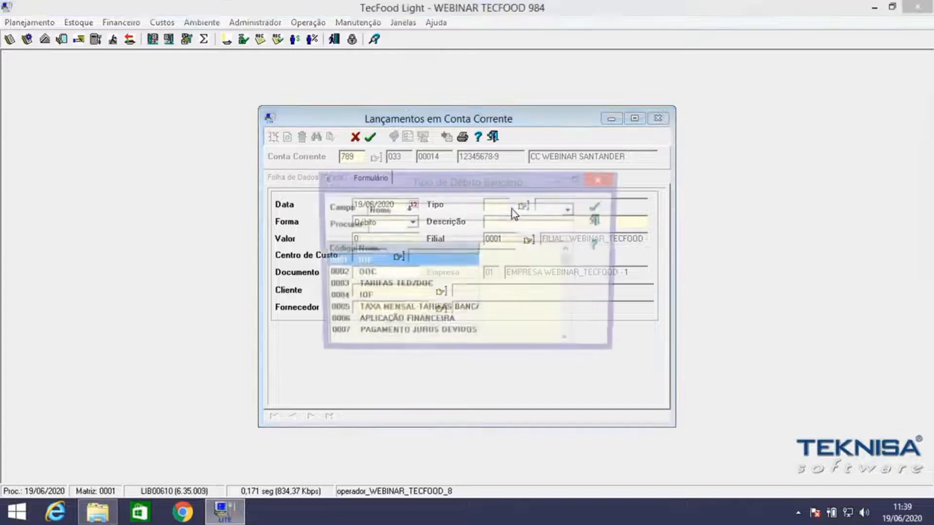
pyautogui.click(598, 221)
# Switch the new entry's Forma to Crédito and view the available bank credit types without picking one.
pyautogui.click(414, 222)
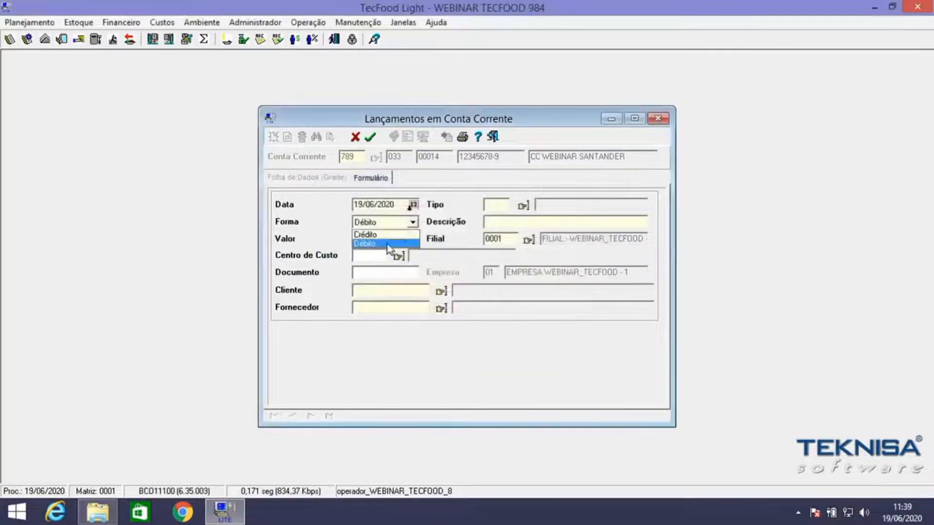
pyautogui.click(386, 237)
pyautogui.click(523, 206)
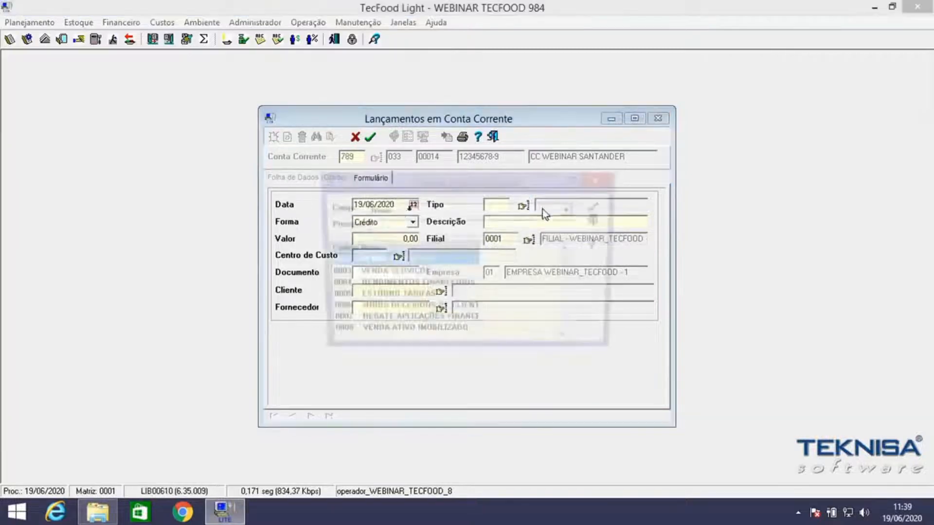
pyautogui.click(599, 219)
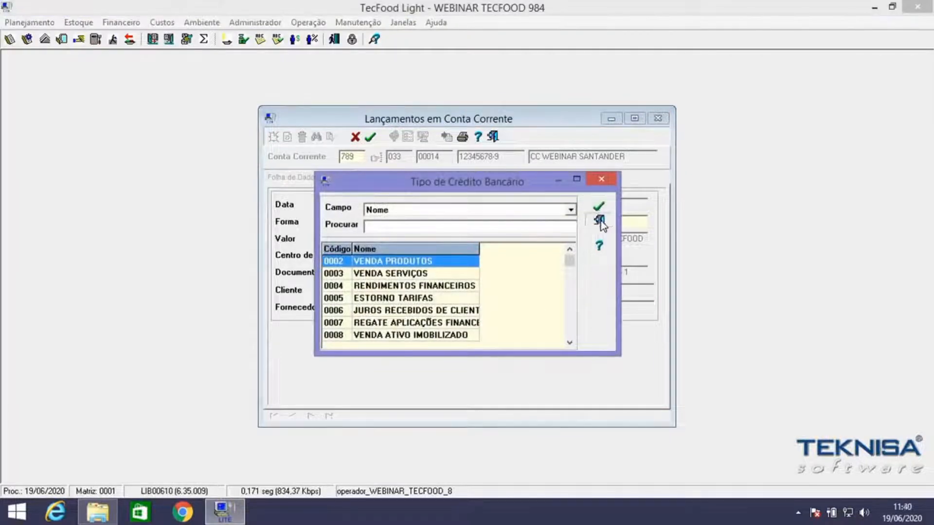
# Set the new entry to Débito with value 9,90 and type TARIFAS TED/DOC, save it and display the entries grid.
pyautogui.click(412, 222)
pyautogui.click(397, 244)
pyautogui.press('Tab')
pyautogui.write('9,90')
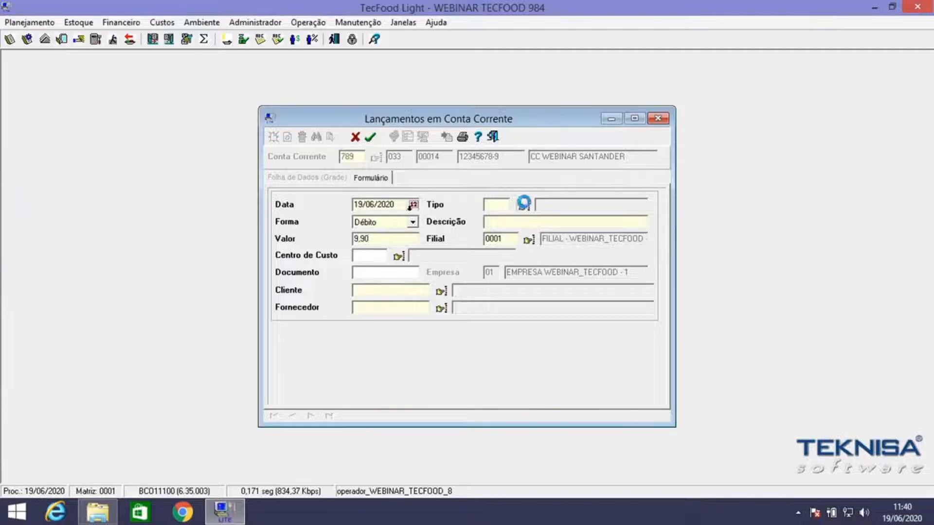
pyautogui.click(398, 287)
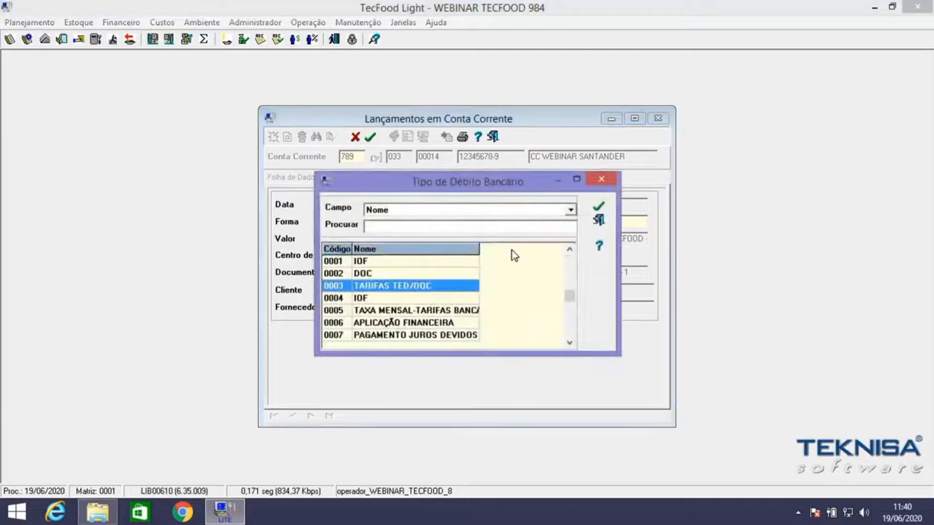
pyautogui.click(600, 209)
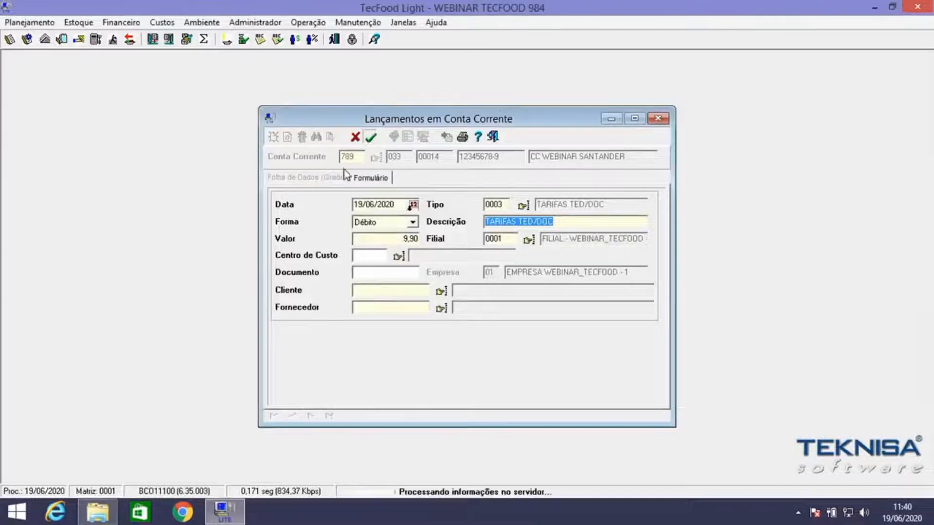
pyautogui.click(329, 178)
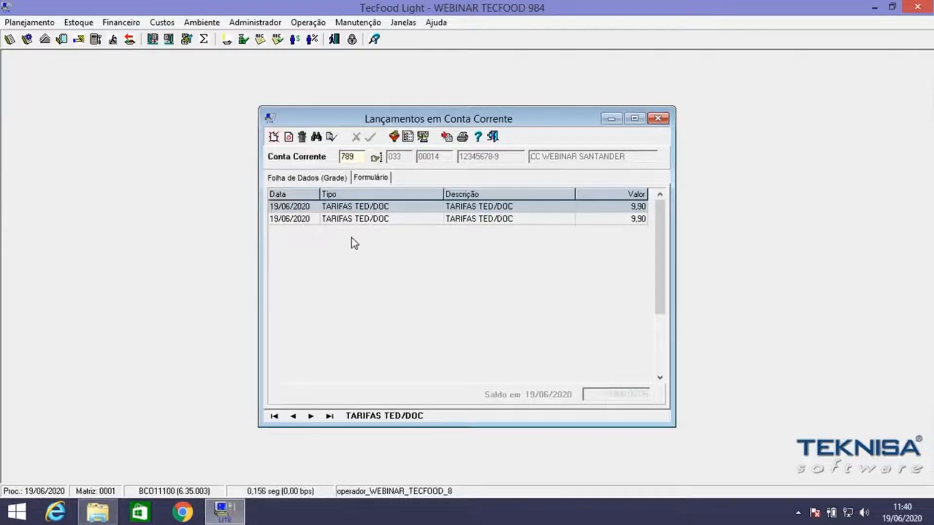
# Filter the account entries to 19/06/2020 with all entry kinds and types, and close the account entries screen.
pyautogui.click(394, 137)
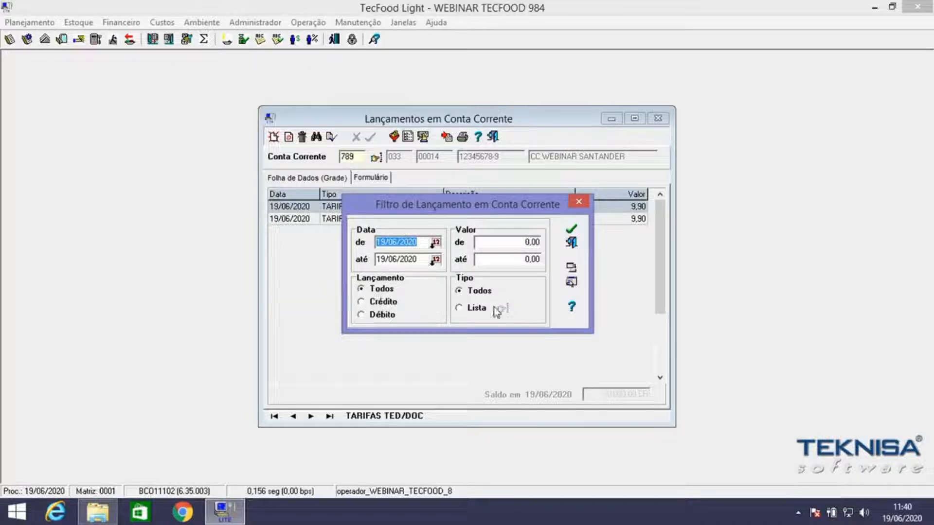
pyautogui.click(571, 229)
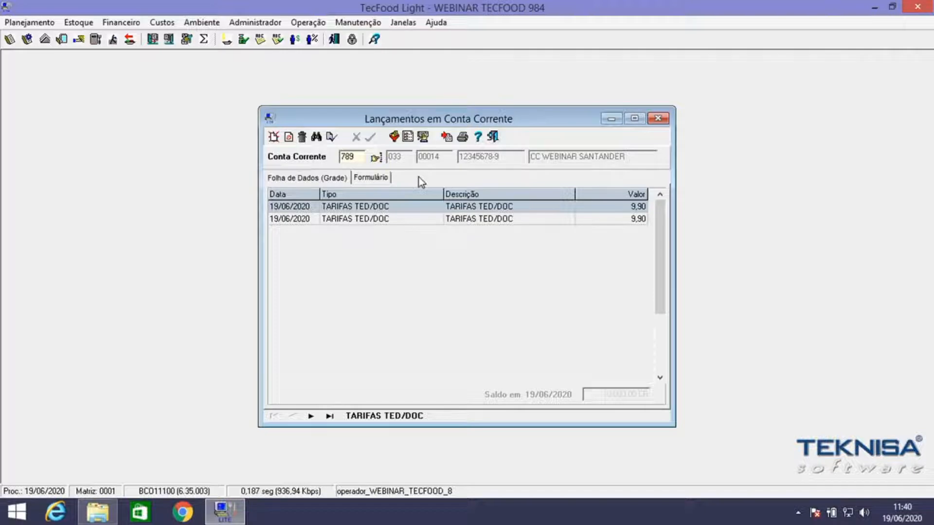
pyautogui.click(493, 137)
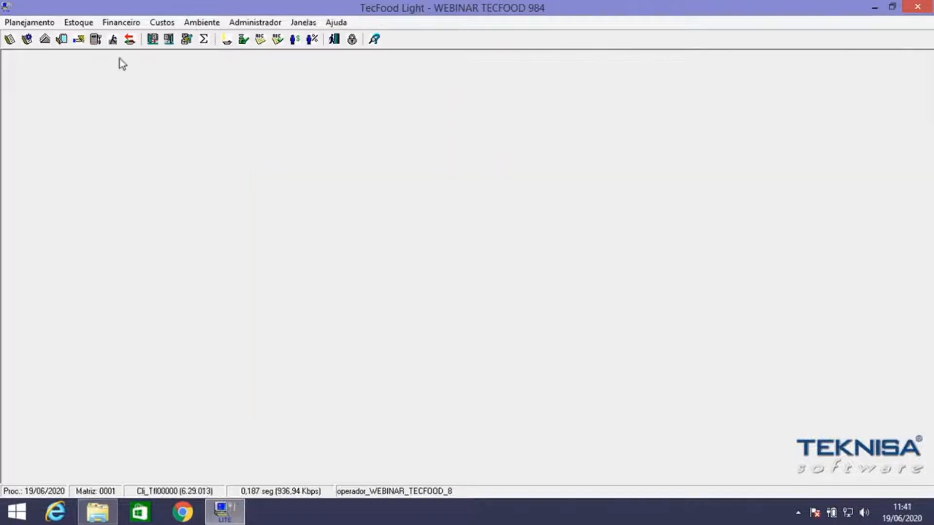
# Examine the OFX bank statement import screen and its file selection dialog, and close it without choosing a file.
pyautogui.click(121, 22)
pyautogui.moveTo(174, 66)
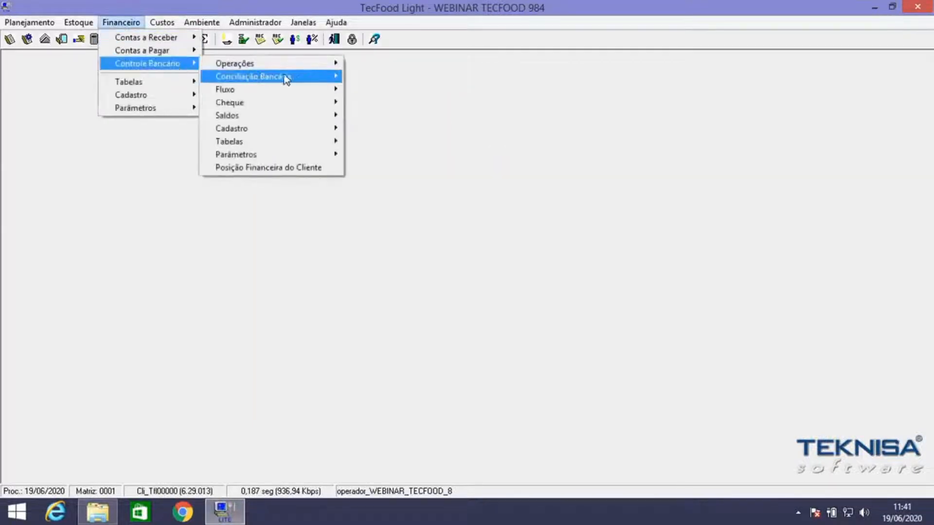
pyautogui.moveTo(317, 81)
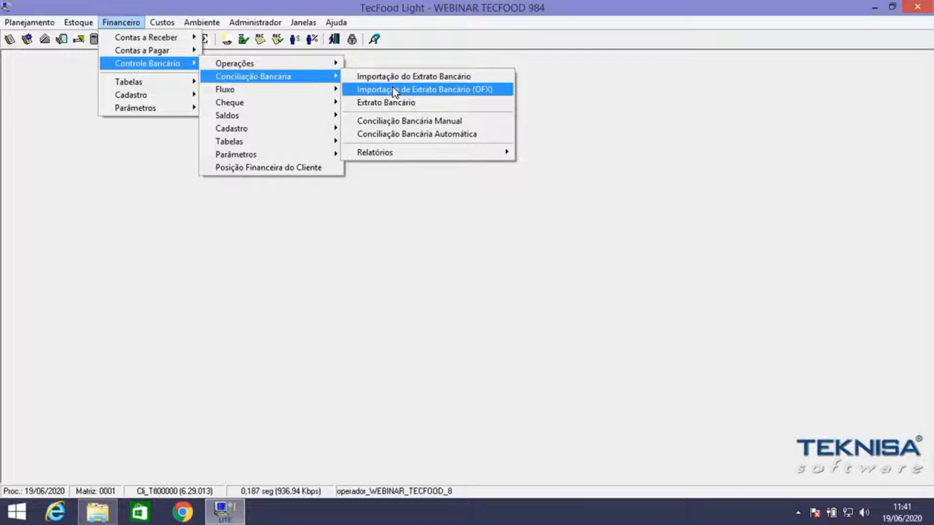
pyautogui.click(439, 92)
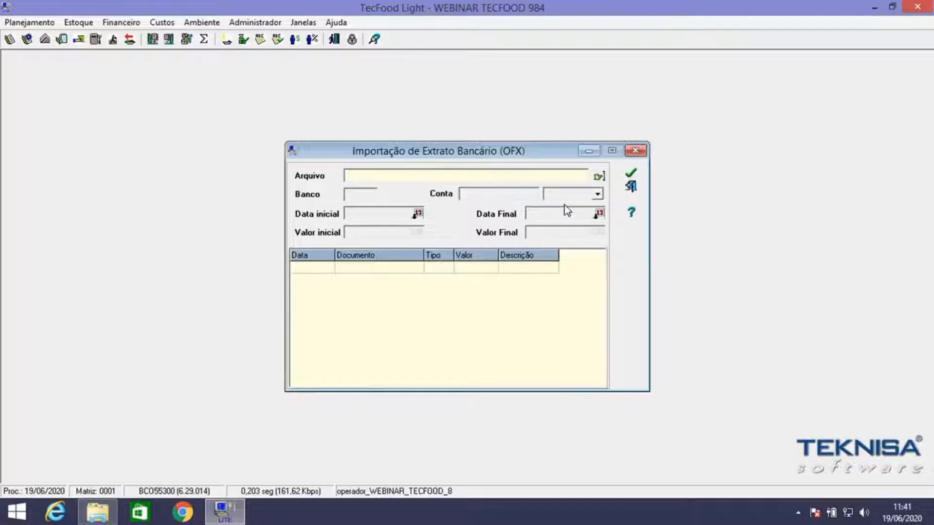
pyautogui.click(599, 176)
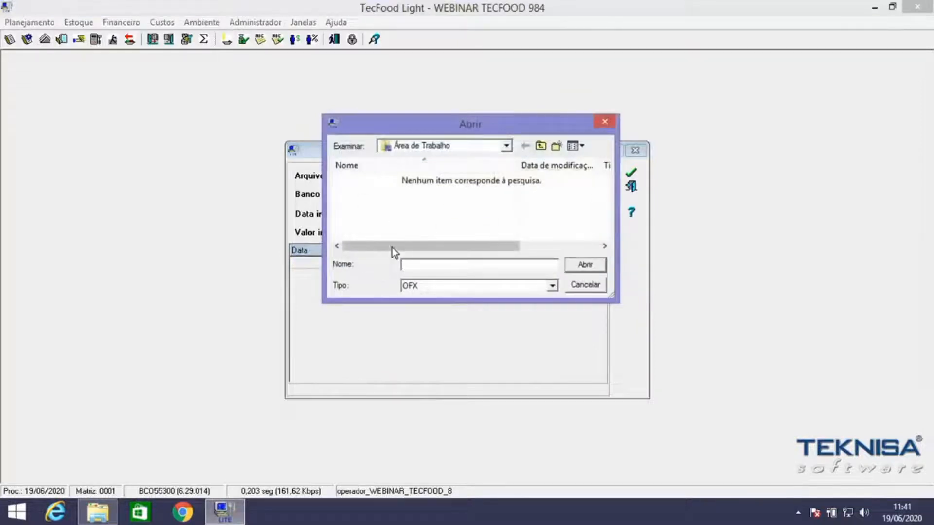
pyautogui.click(585, 285)
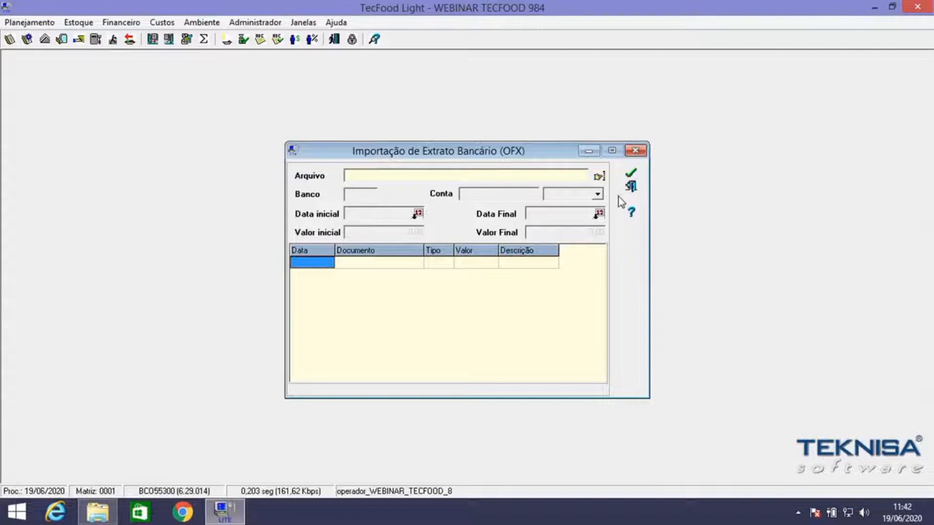
pyautogui.click(630, 186)
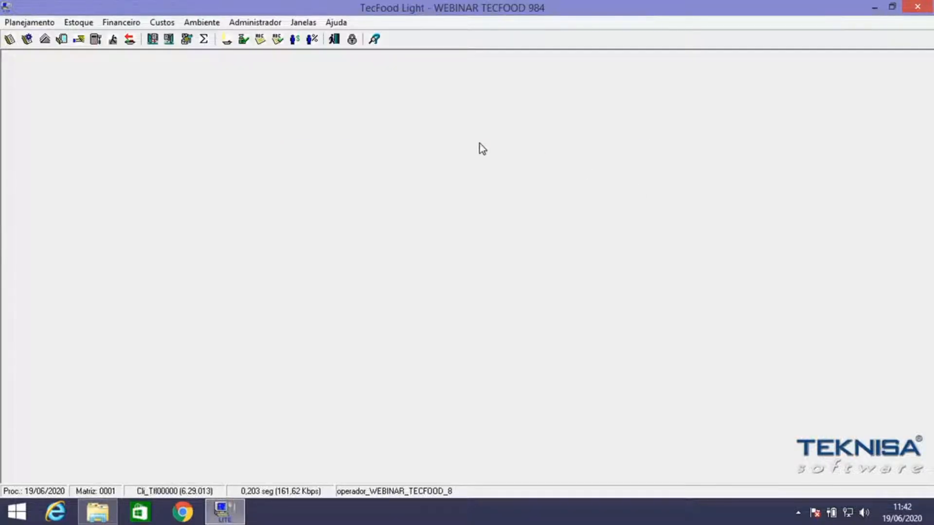
# Open the bank statement screen (Extrato Bancário) for bank reconciliation.
pyautogui.click(121, 23)
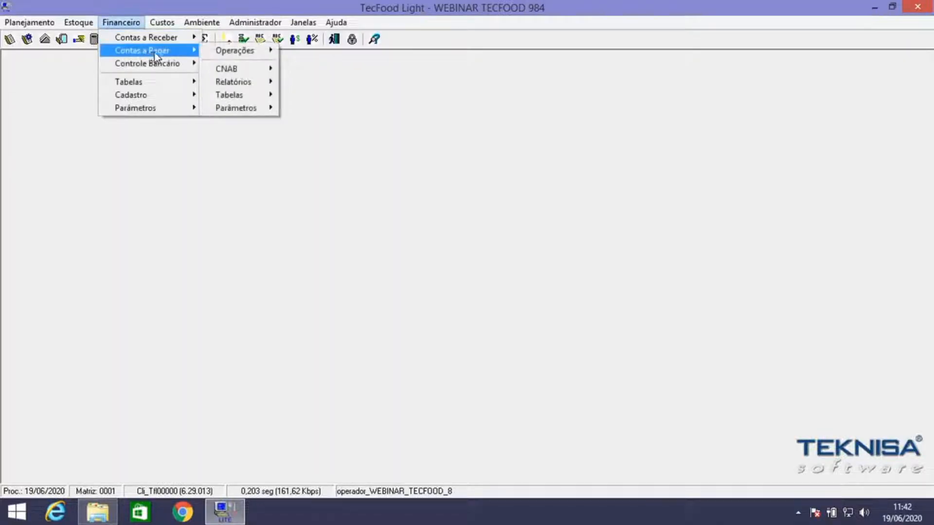
pyautogui.moveTo(157, 65)
pyautogui.moveTo(264, 77)
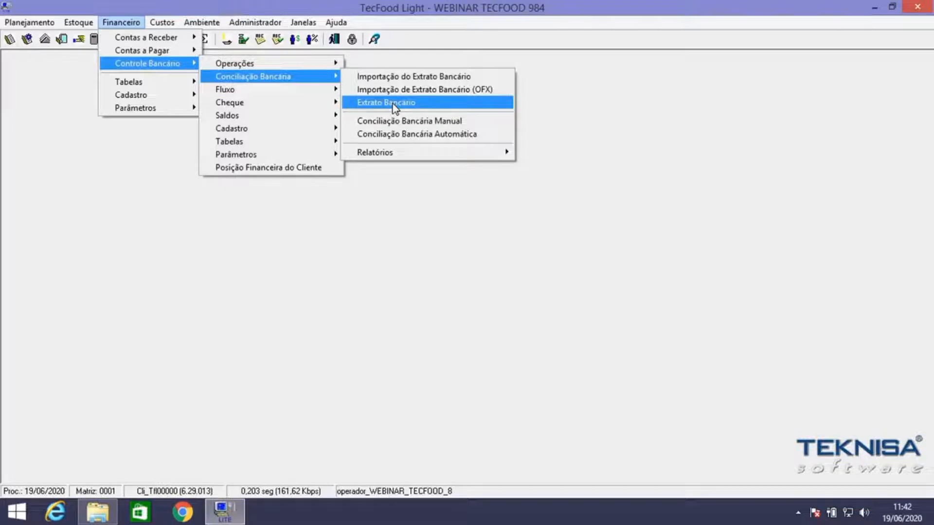
pyautogui.click(454, 104)
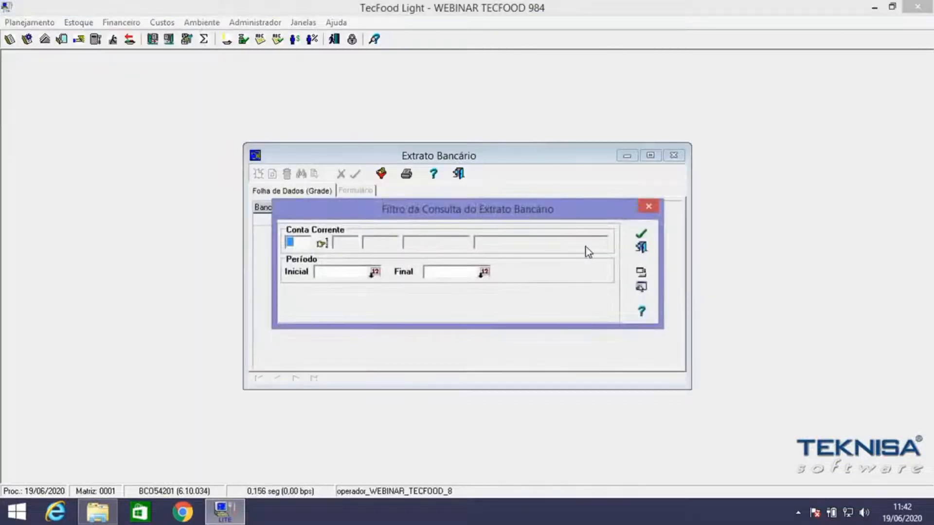
# Choose the current account CC WEBINAR SANTANDER in the bank statement query filter.
pyautogui.click(323, 244)
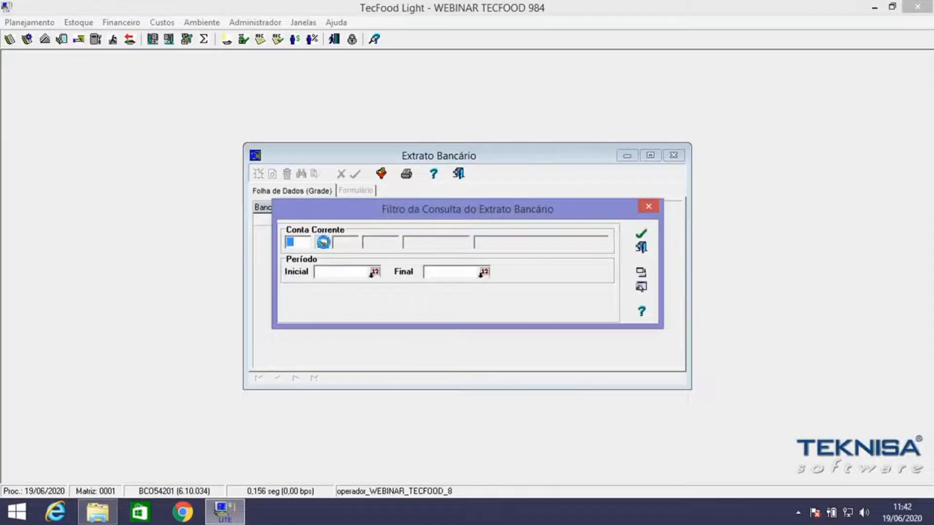
pyautogui.click(577, 179)
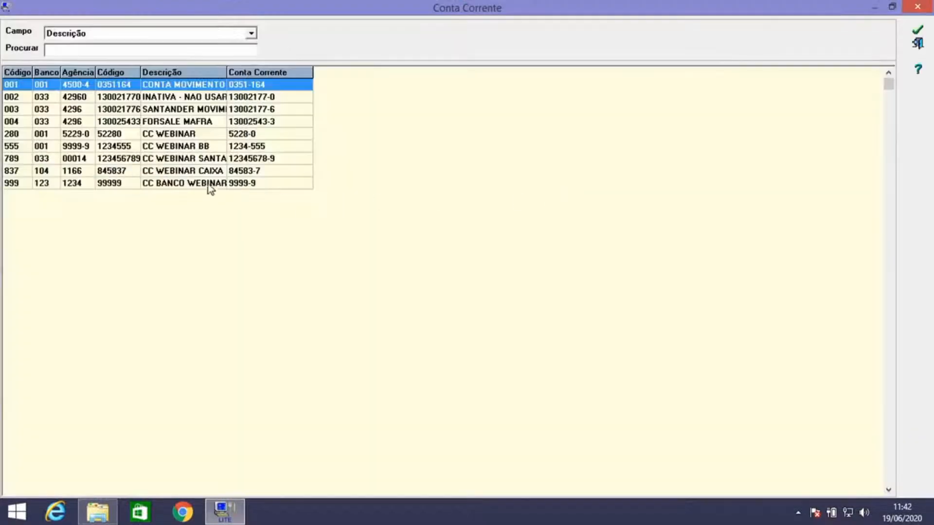
pyautogui.click(197, 159)
pyautogui.press('Return')
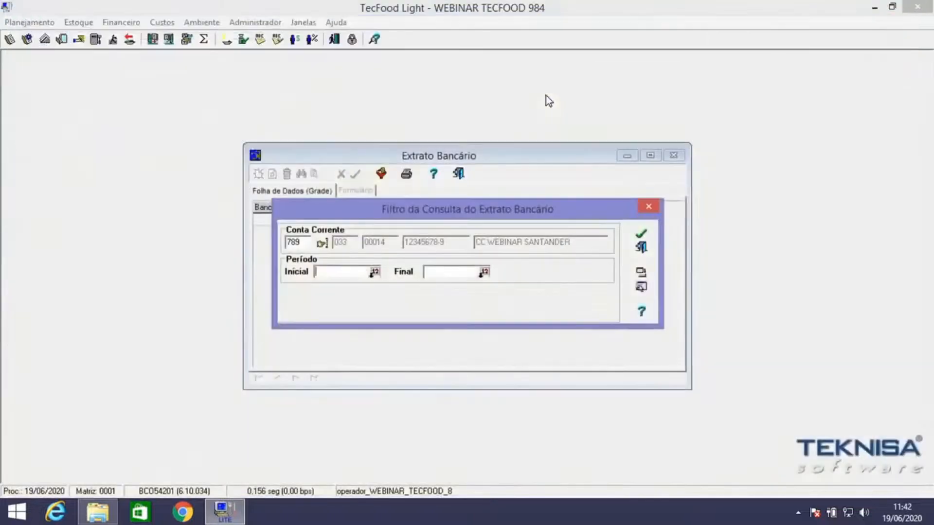
pyautogui.click(642, 235)
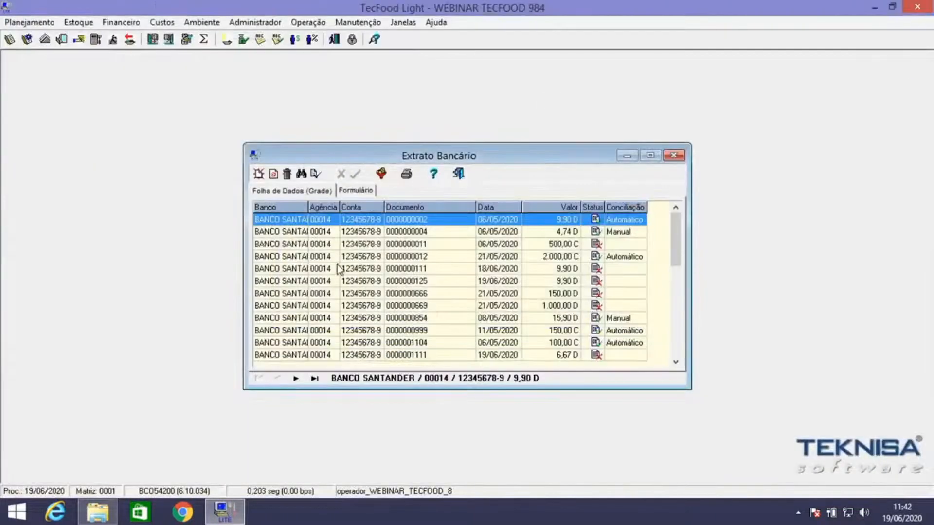
pyautogui.click(650, 156)
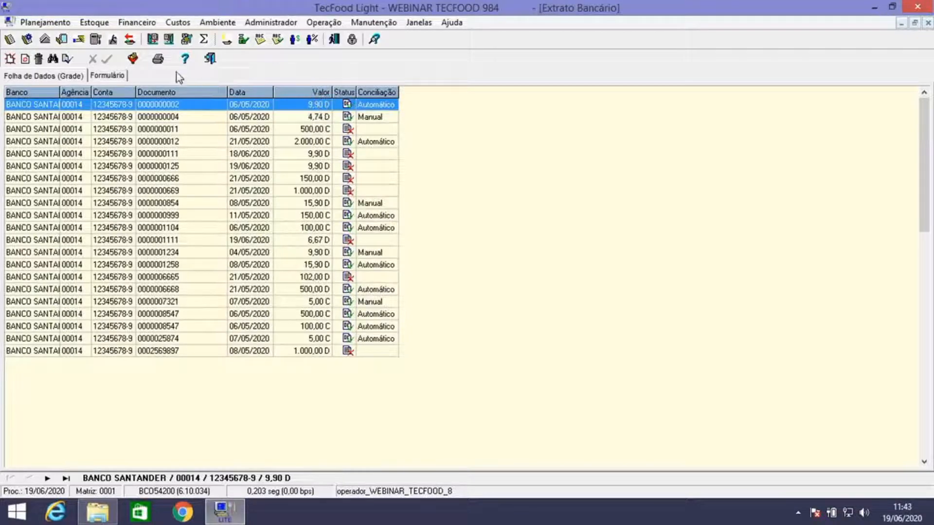
pyautogui.click(108, 76)
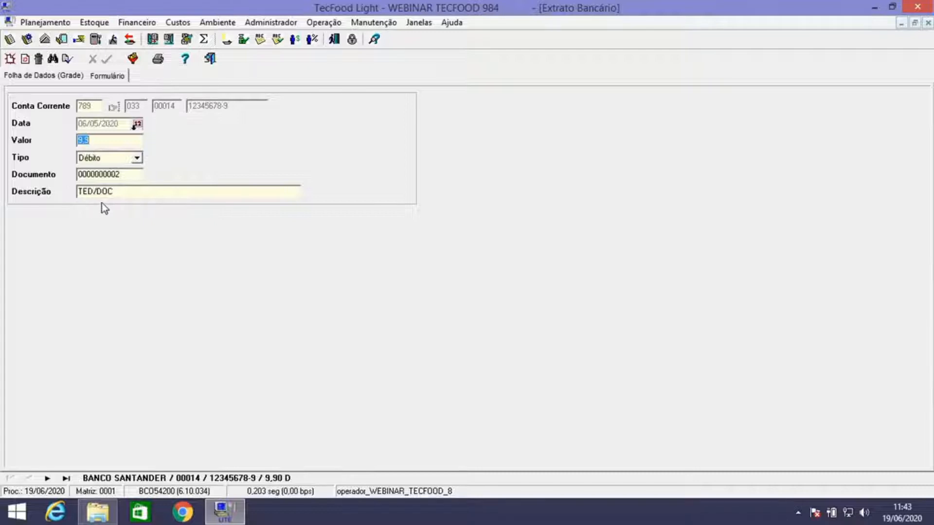
pyautogui.click(81, 77)
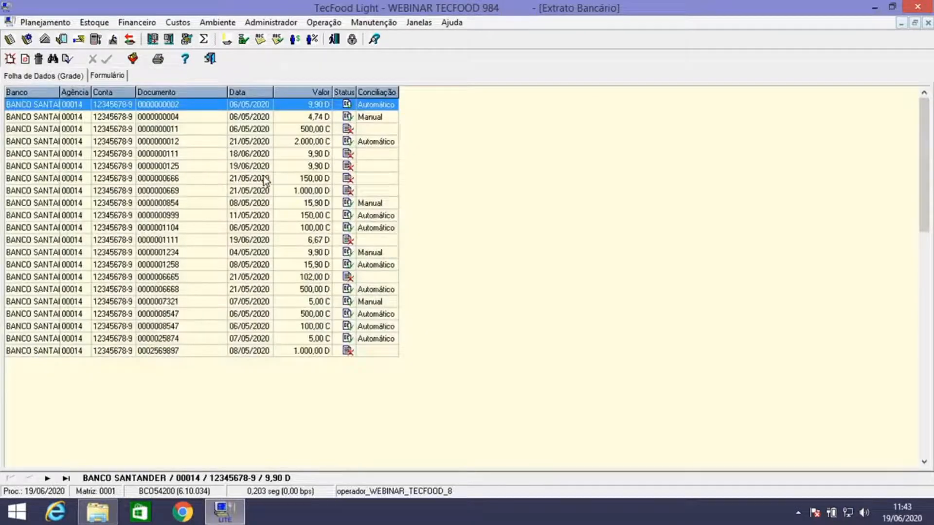
pyautogui.click(260, 192)
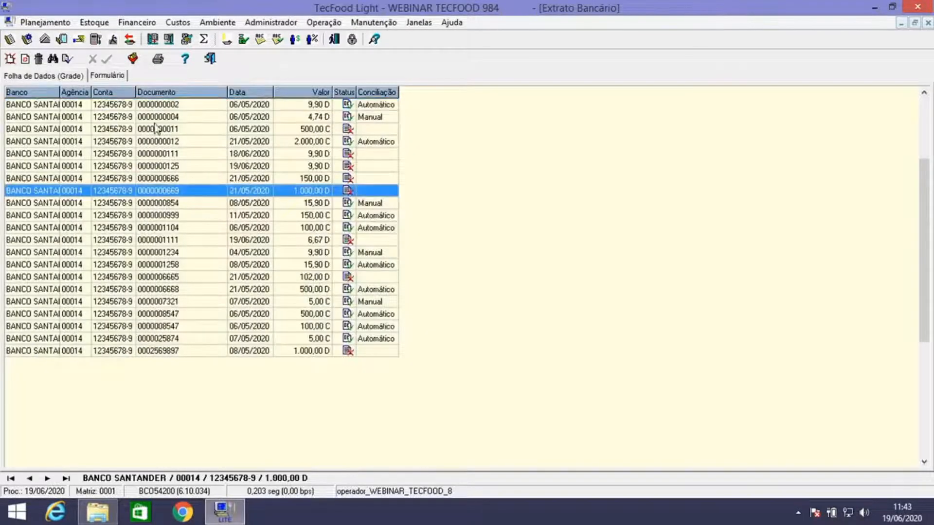
pyautogui.click(107, 75)
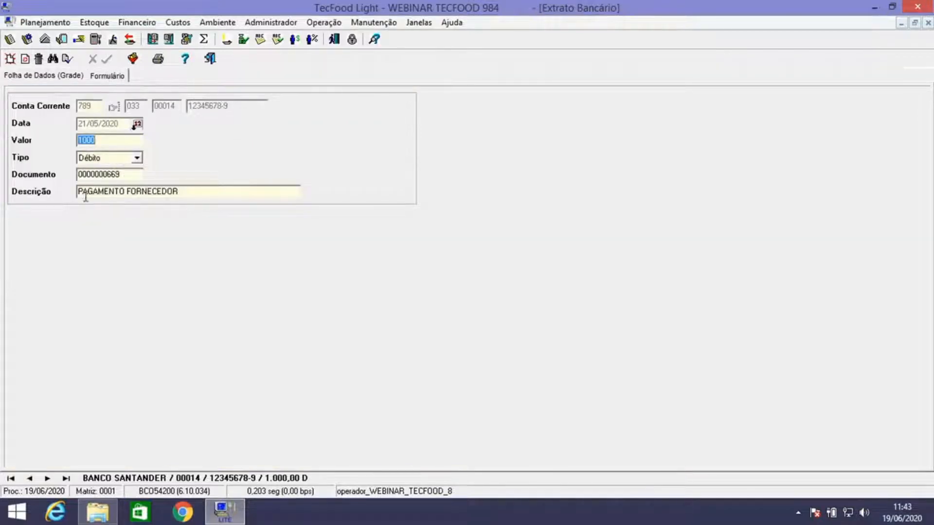
pyautogui.click(68, 77)
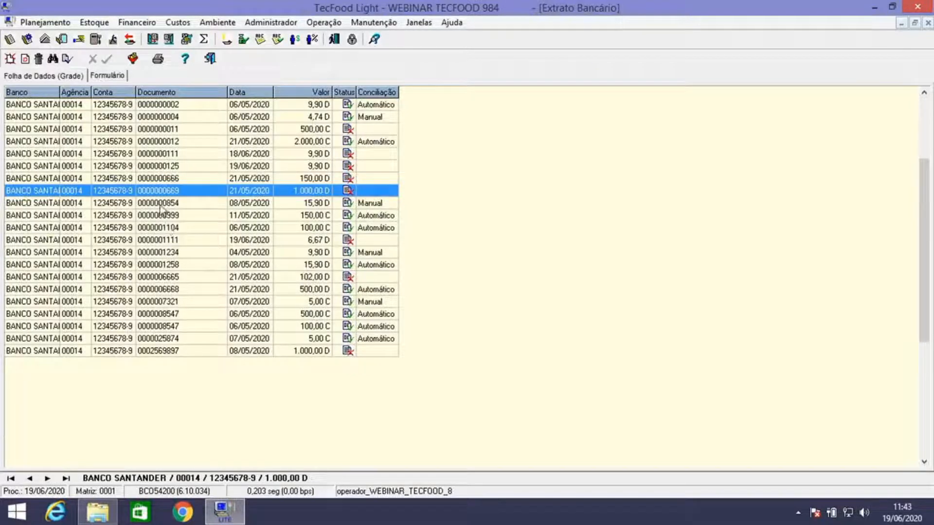
pyautogui.click(211, 59)
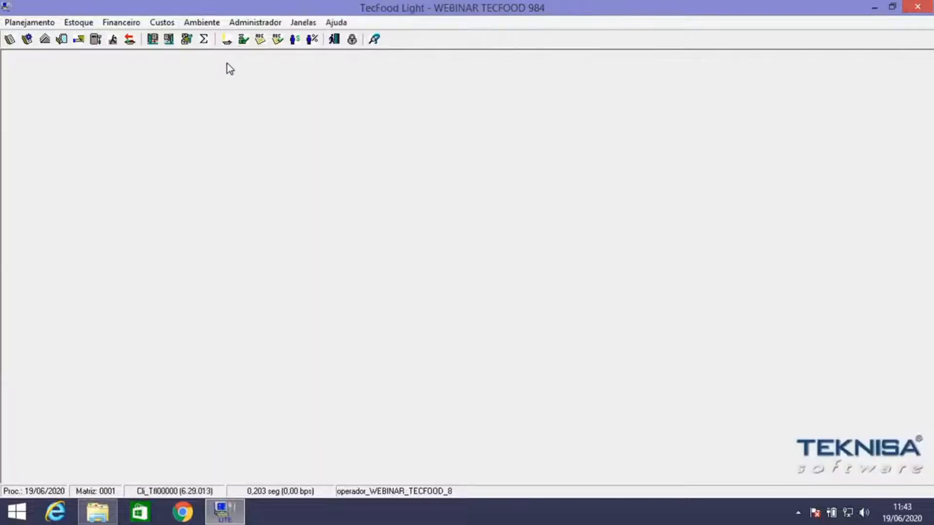
# Open manual bank reconciliation (Conciliação Bancária Manual) and choose the current account CC WEBINAR SANTANDER in its filter.
pyautogui.click(121, 22)
pyautogui.moveTo(165, 63)
pyautogui.moveTo(276, 75)
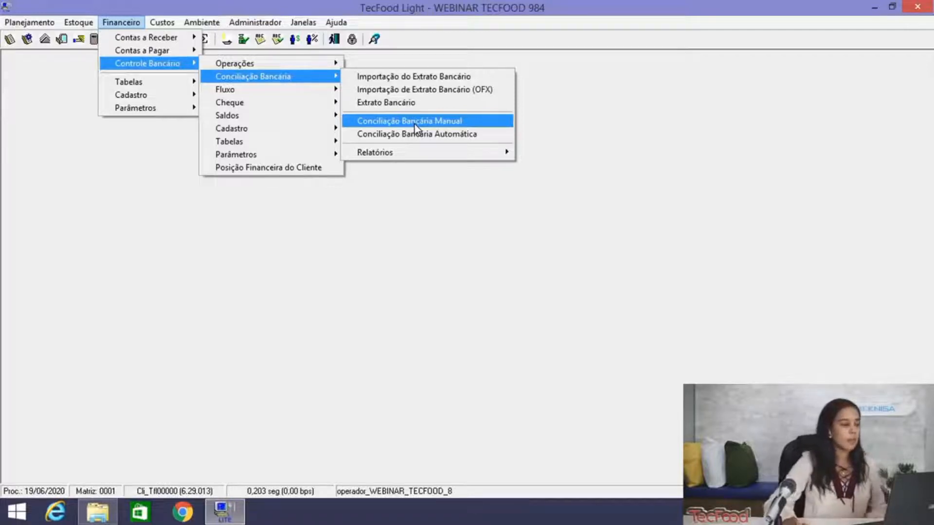
pyautogui.click(414, 123)
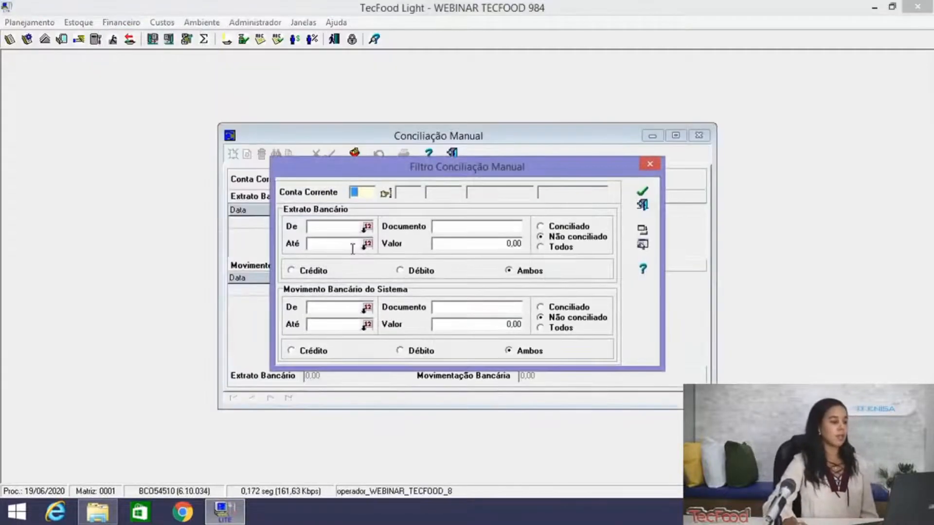
pyautogui.click(385, 194)
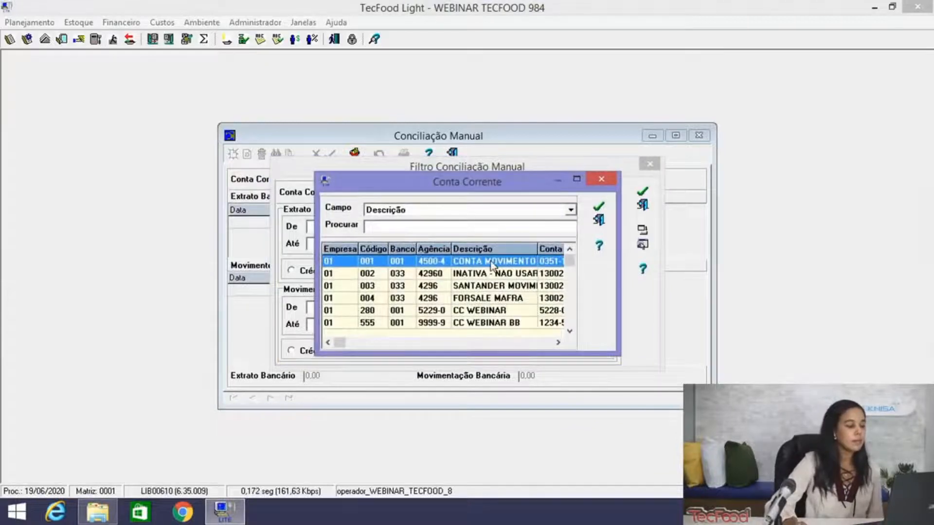
pyautogui.click(576, 179)
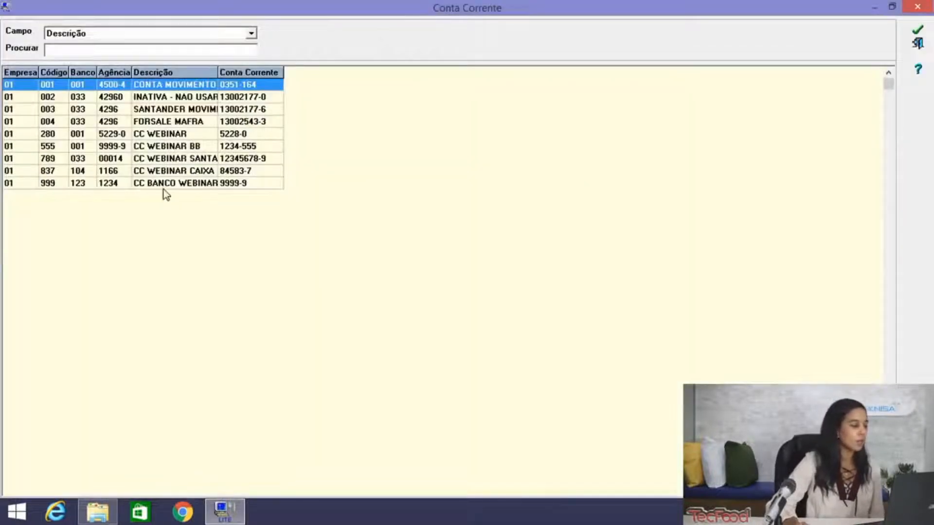
pyautogui.click(194, 160)
pyautogui.doubleClick(193, 161)
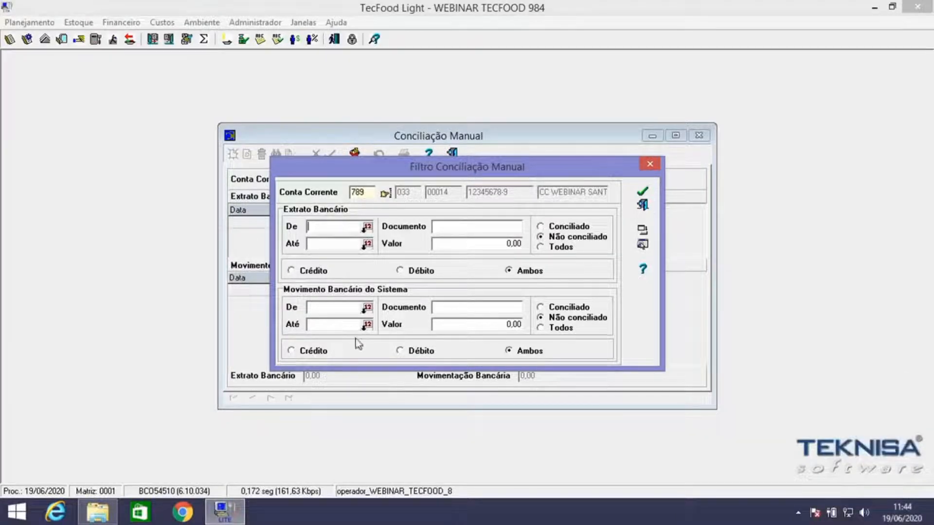
# Filter both the bank statement and system movements to Todos, load them, and enlarge the window and its statement list.
pyautogui.click(540, 247)
pyautogui.click(540, 328)
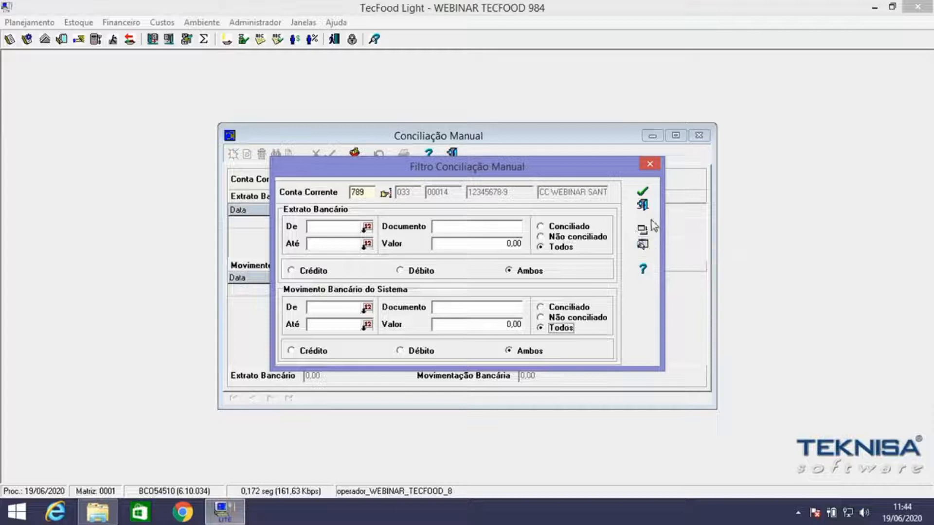
pyautogui.click(643, 193)
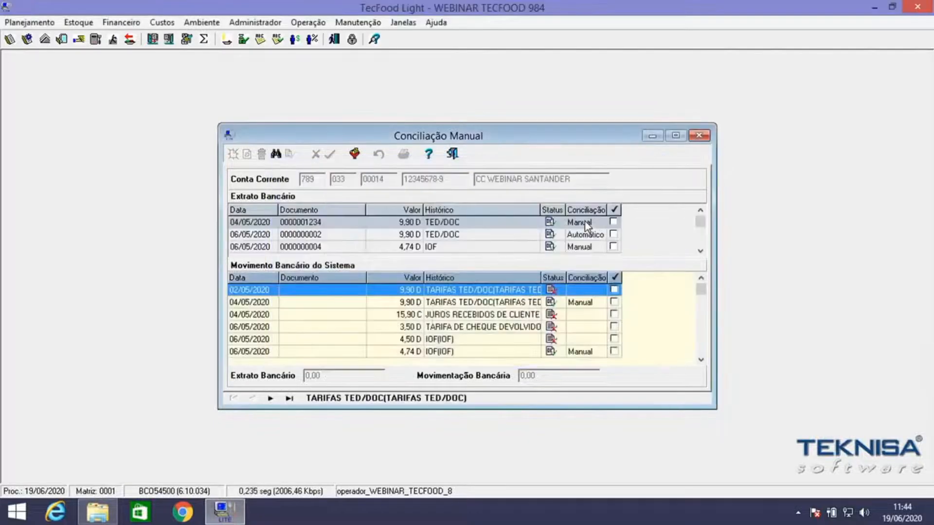
pyautogui.click(676, 135)
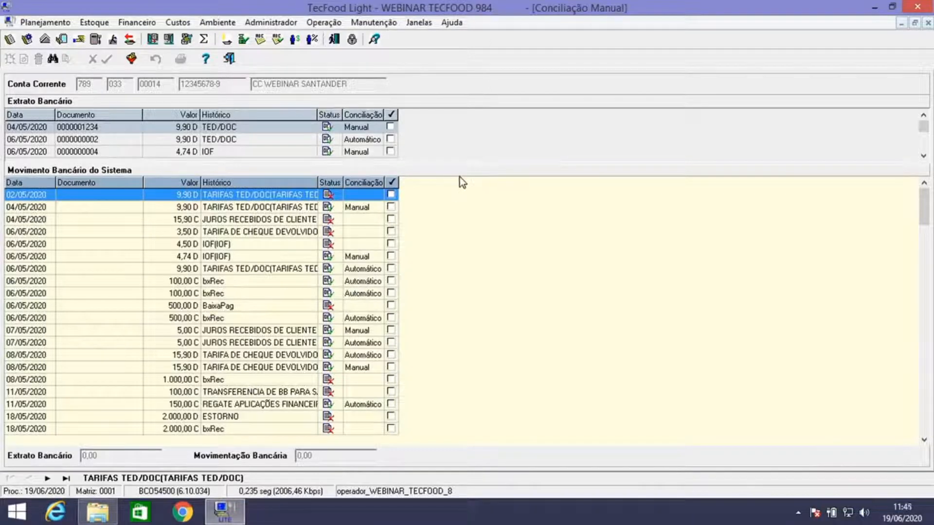
pyautogui.moveTo(453, 164); pyautogui.dragTo(462, 210)
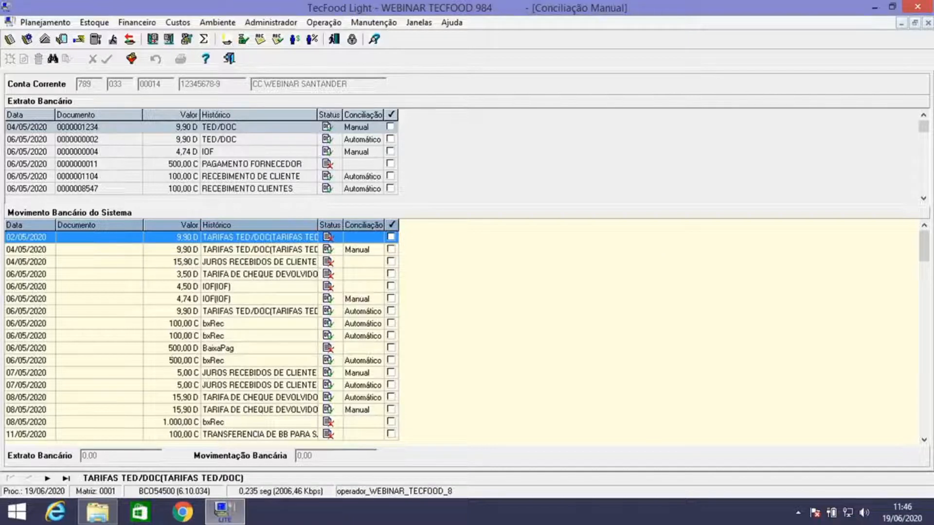
# Mark the 19/06/2020 TED/DOC debit of 9,90 in the bank statement for reconciliation.
pyautogui.moveTo(924, 127); pyautogui.dragTo(924, 193)
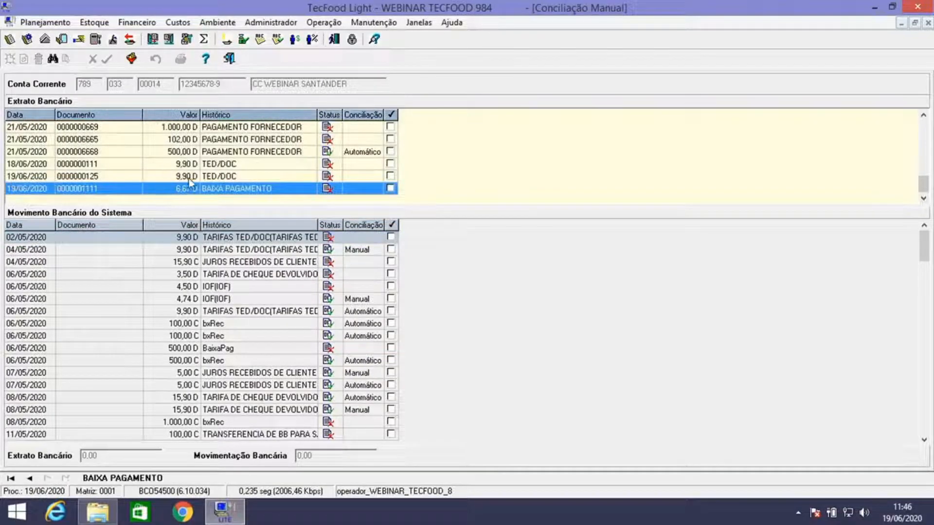
pyautogui.click(384, 178)
pyautogui.press('space')
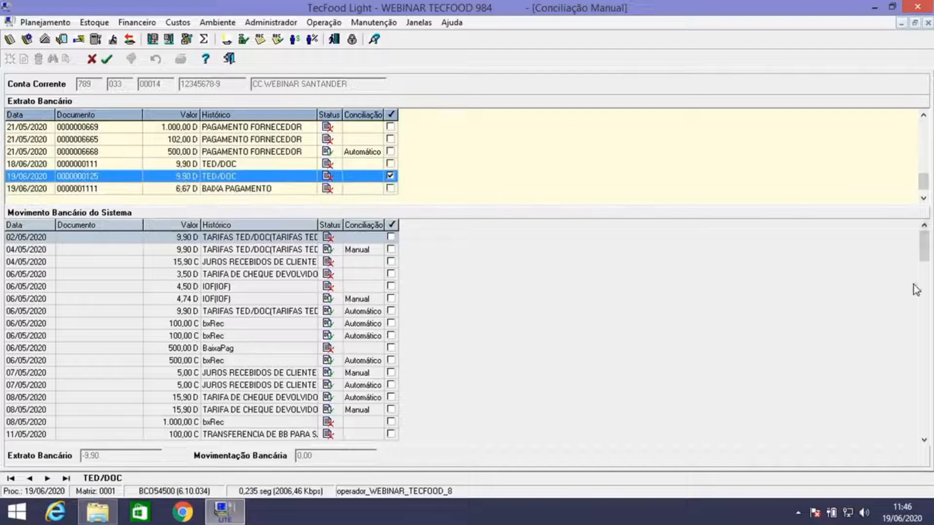
# Mark the first 19/06/2020 TARIFAS TED/DOC debit of 9,90 in the system movements and save the manual reconciliation.
pyautogui.moveTo(923, 247); pyautogui.dragTo(926, 431)
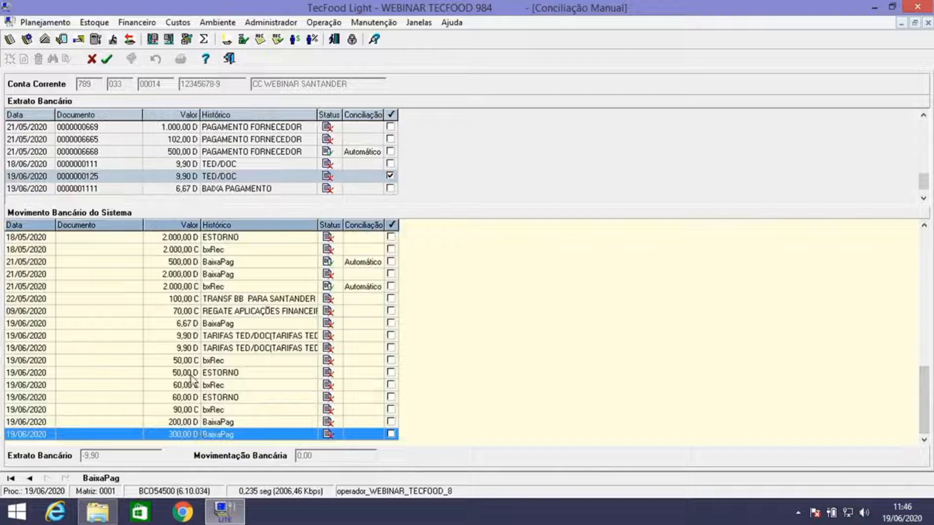
pyautogui.click(393, 334)
pyautogui.click(391, 335)
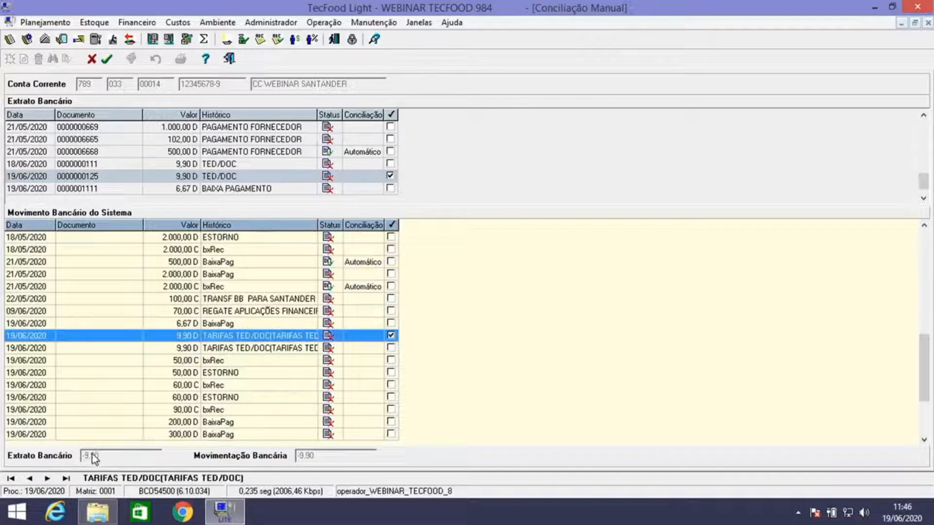
pyautogui.click(107, 59)
pyautogui.click(461, 288)
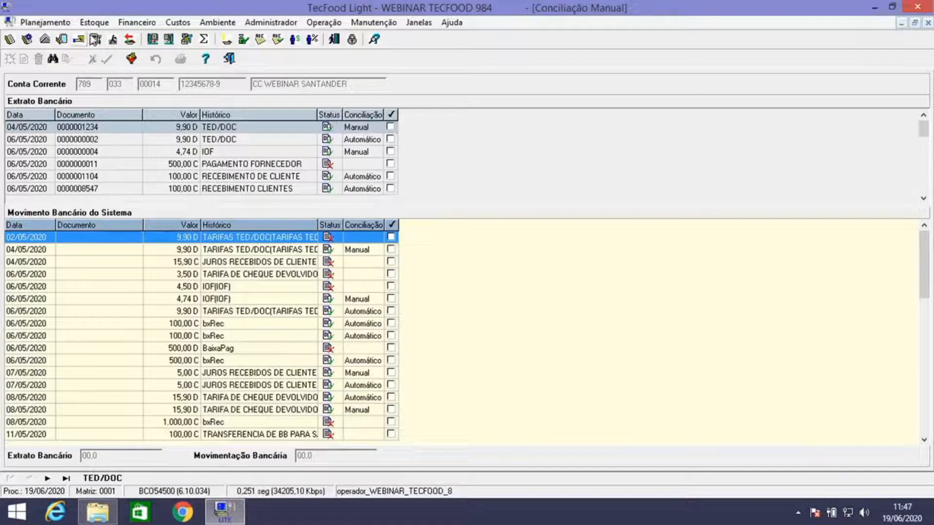
# Open the automatic bank reconciliation screen (Conciliação Bancária Automática).
pyautogui.click(143, 24)
pyautogui.click(521, 231)
pyautogui.click(135, 22)
pyautogui.moveTo(178, 22)
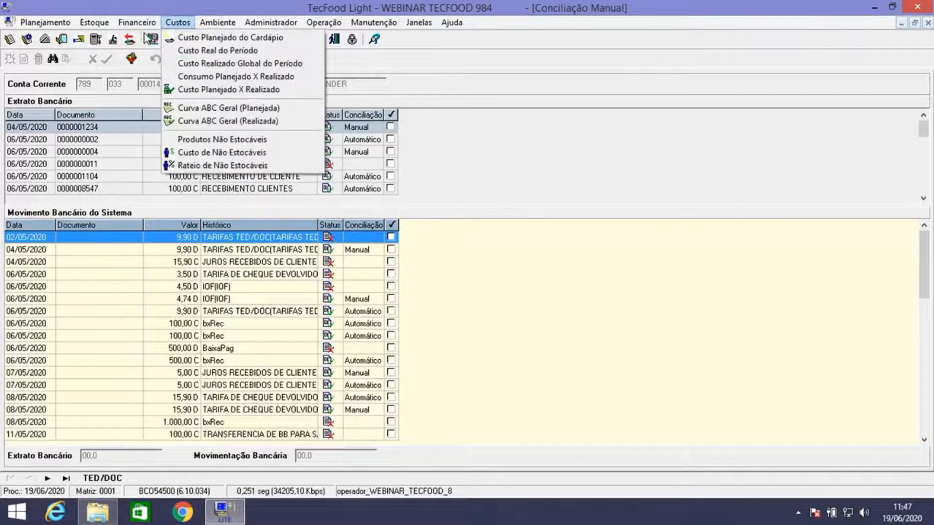
pyautogui.moveTo(136, 23)
pyautogui.moveTo(166, 63)
pyautogui.moveTo(276, 82)
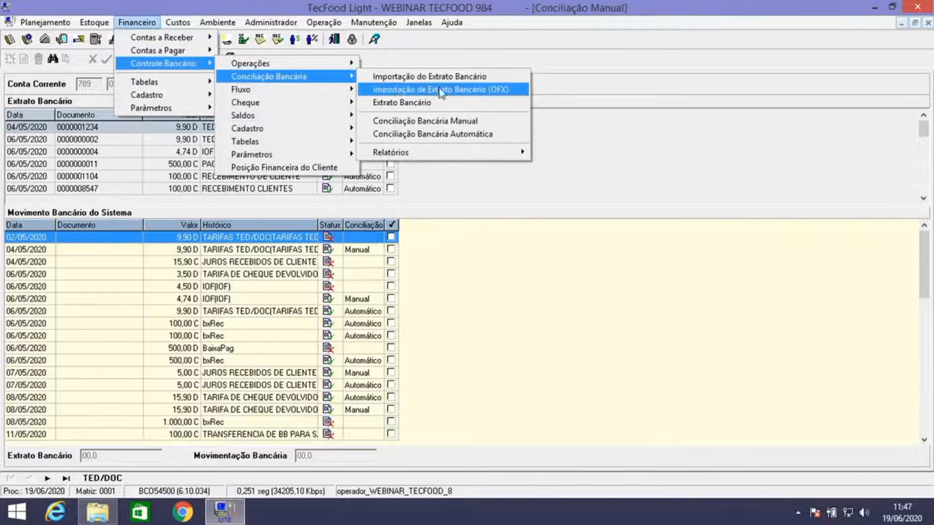
pyautogui.click(460, 137)
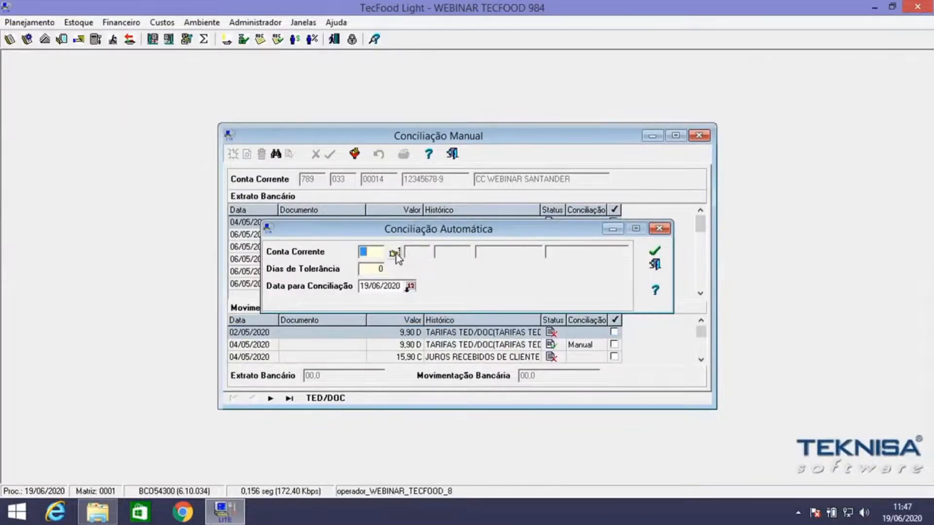
# Choose the current account CC WEBINAR SANTANDER for the automatic reconciliation.
pyautogui.click(395, 254)
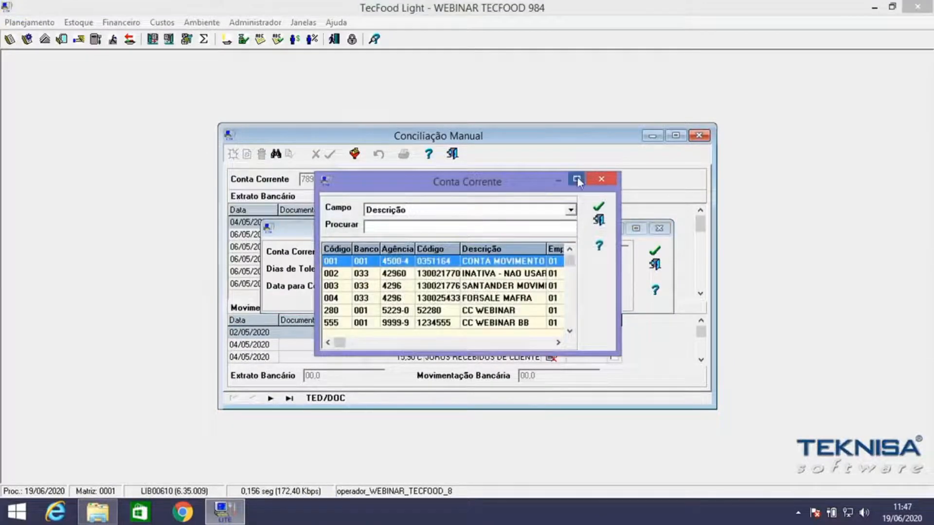
pyautogui.click(577, 179)
pyautogui.click(214, 160)
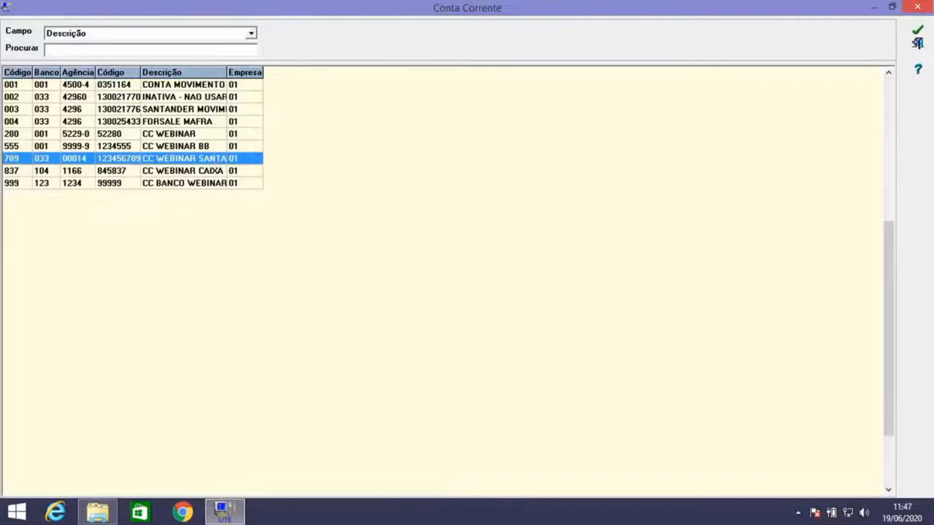
pyautogui.click(917, 31)
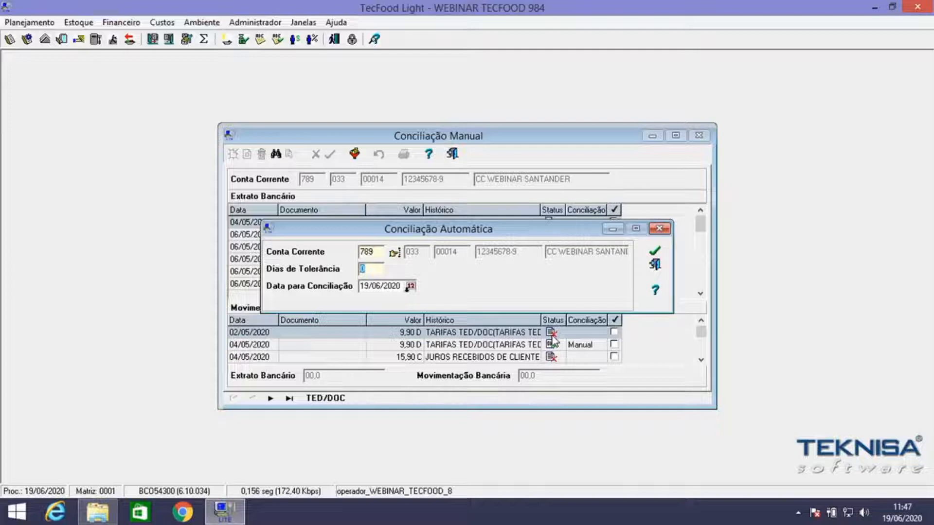
# Run the automatic reconciliation with 30 tolerance days and a blank reconciliation date, and dismiss the alert.
pyautogui.write('30')
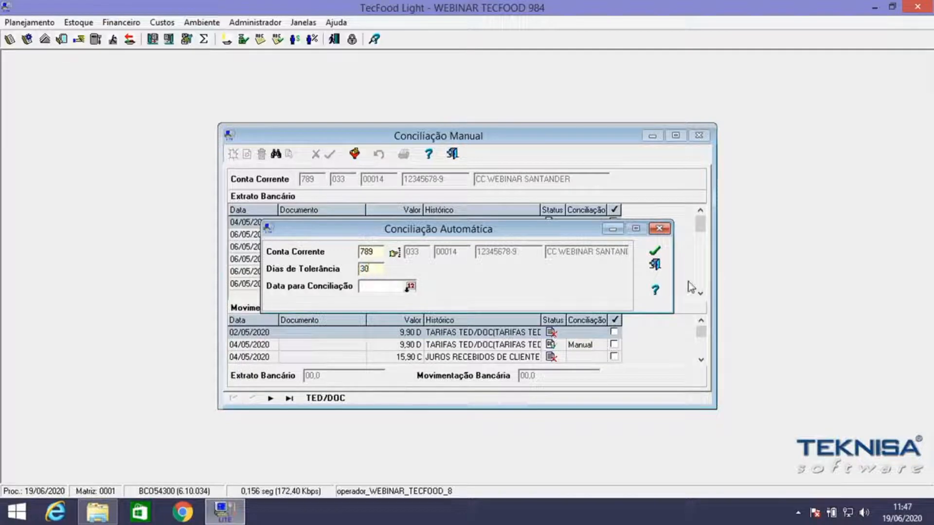
pyautogui.click(655, 251)
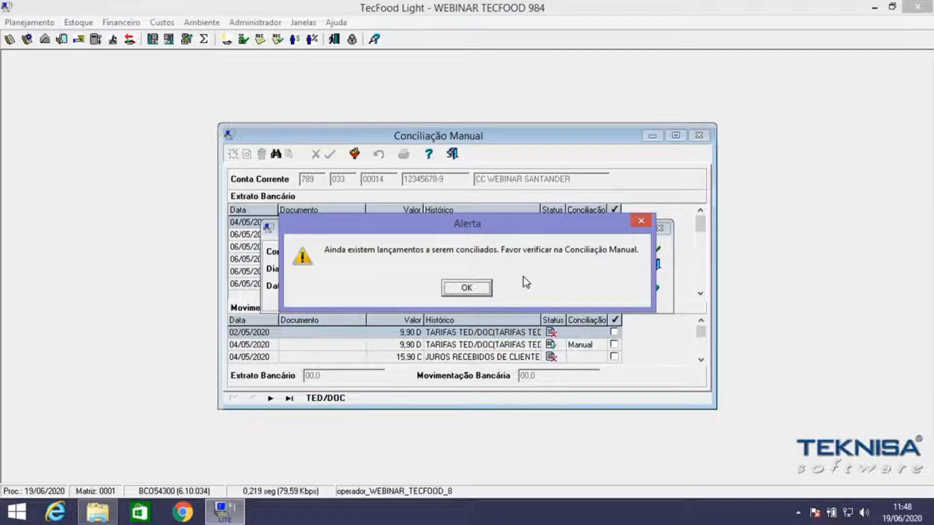
pyautogui.click(467, 288)
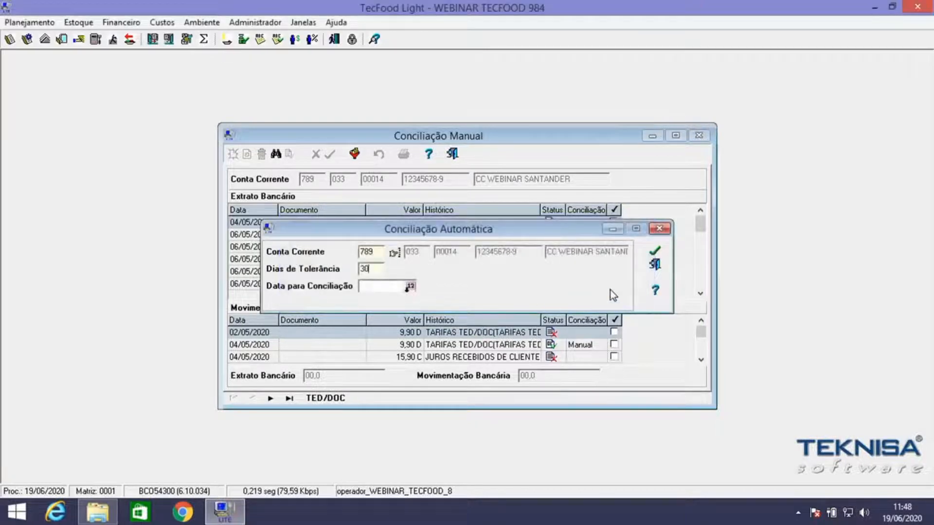
pyautogui.click(655, 253)
# Maximize the manual reconciliation screen and filter both the bank statement and system movements to Conciliado.
pyautogui.click(676, 135)
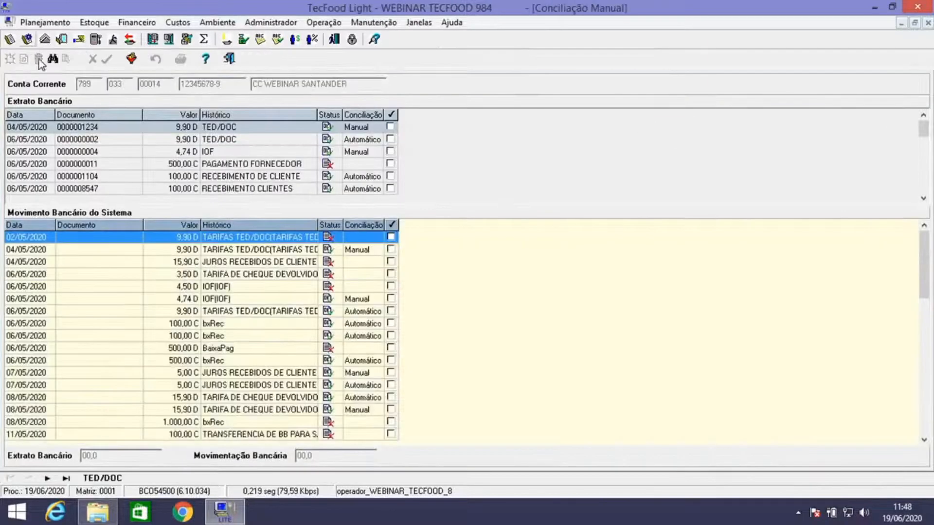
pyautogui.click(130, 58)
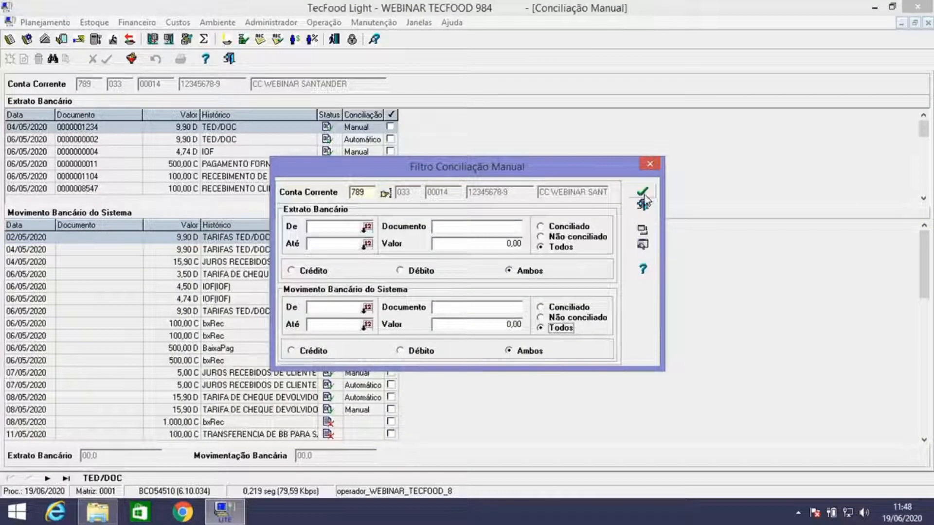
pyautogui.click(541, 227)
pyautogui.click(540, 308)
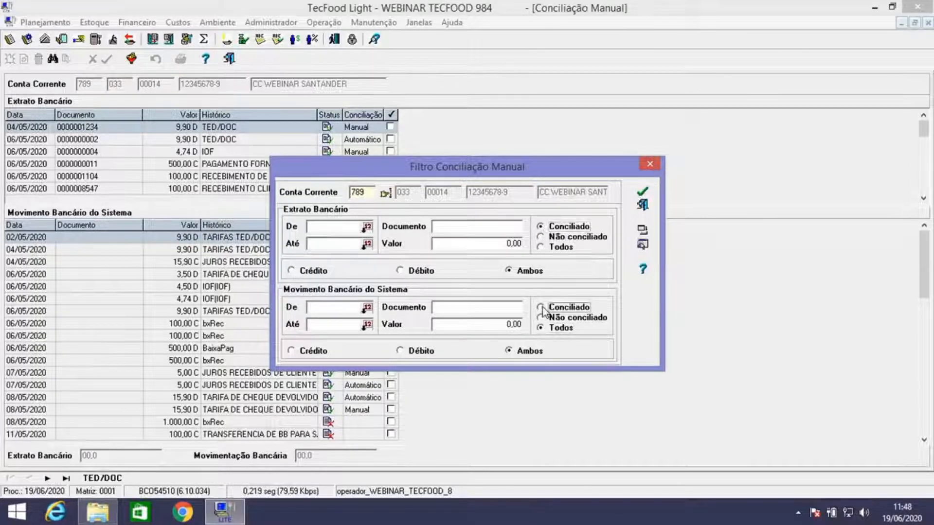
pyautogui.click(642, 191)
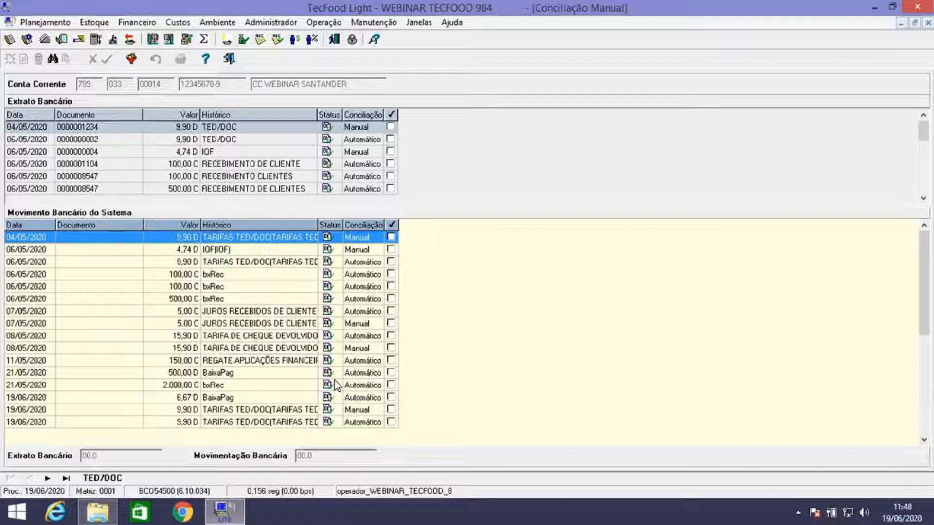
# Open the Extrato de Movimentação Real report from the bank reconciliation reports.
pyautogui.click(128, 24)
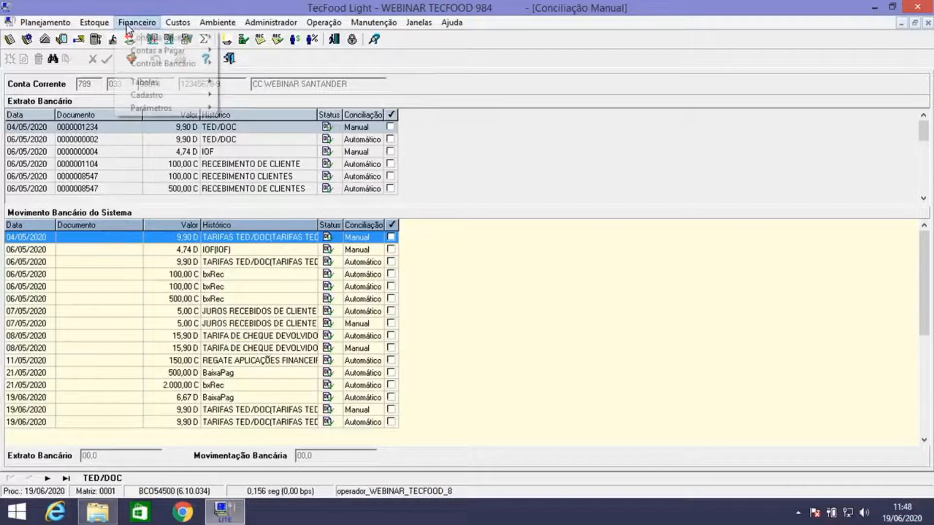
pyautogui.moveTo(177, 64)
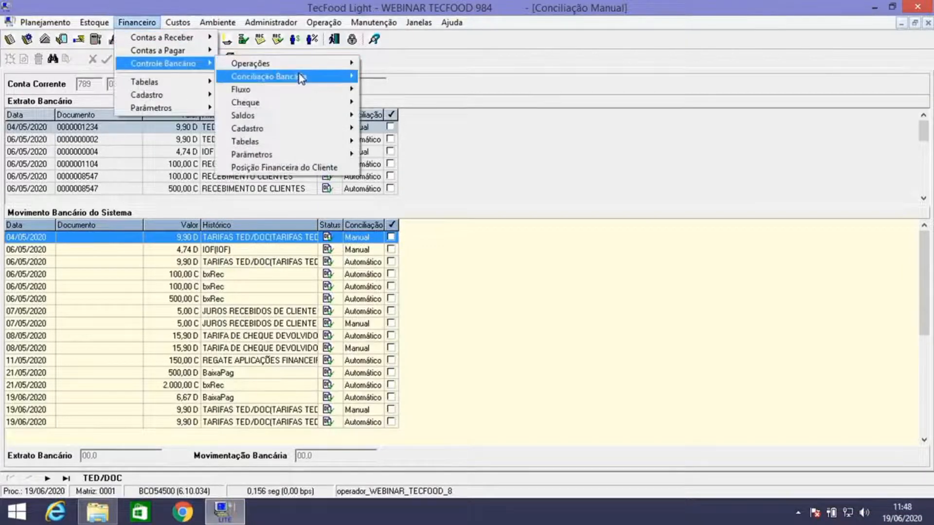
pyautogui.moveTo(330, 79)
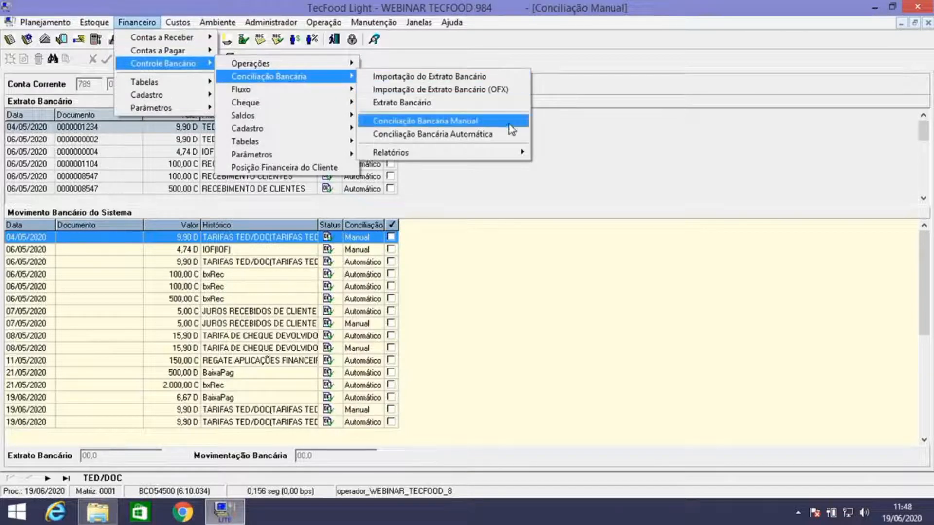
pyautogui.moveTo(513, 154)
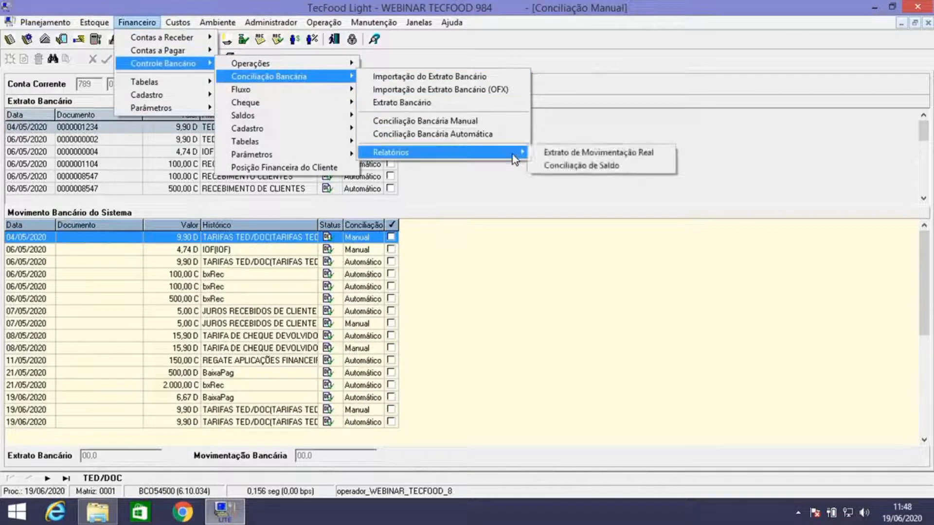
pyautogui.click(579, 153)
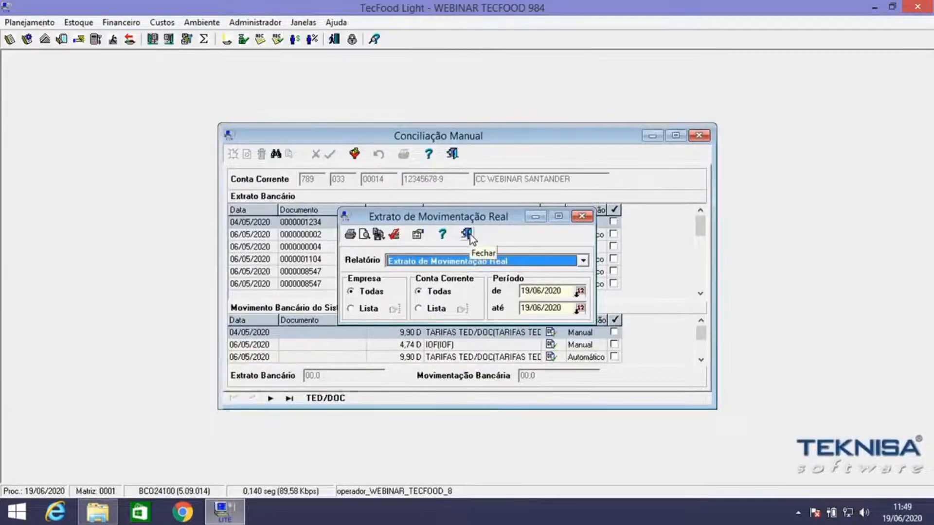
# Set the report period to start on 01/05/2020 and restrict it to the current account CC WEBINAR SANTANDER.
pyautogui.click(530, 290)
pyautogui.write('0105')
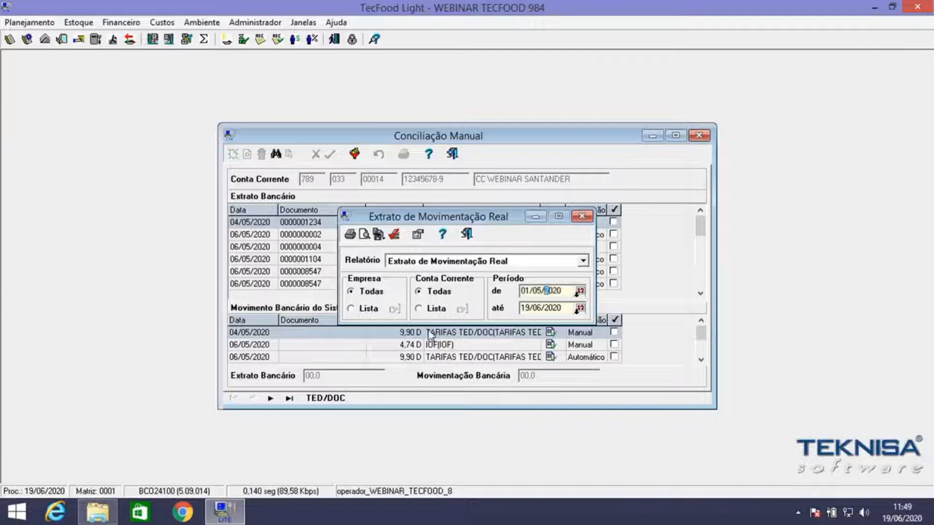
pyautogui.click(435, 310)
pyautogui.click(462, 310)
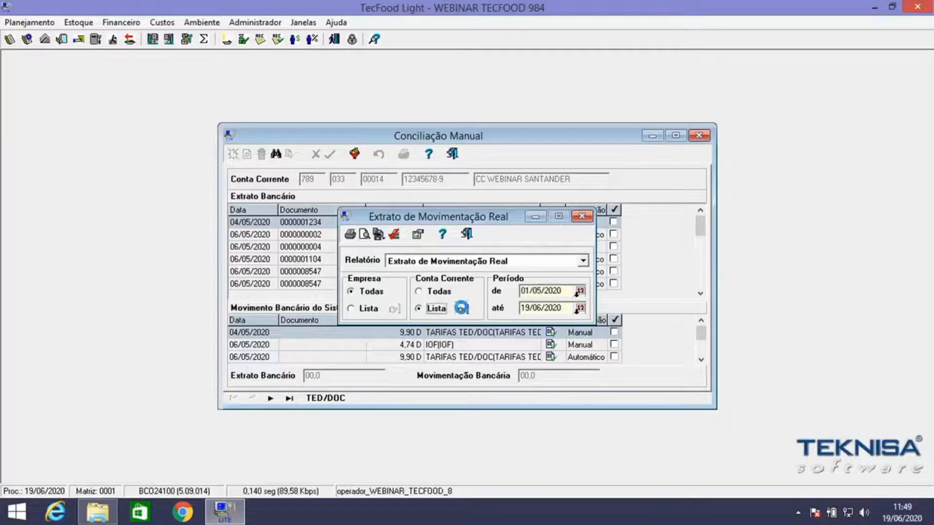
pyautogui.click(575, 170)
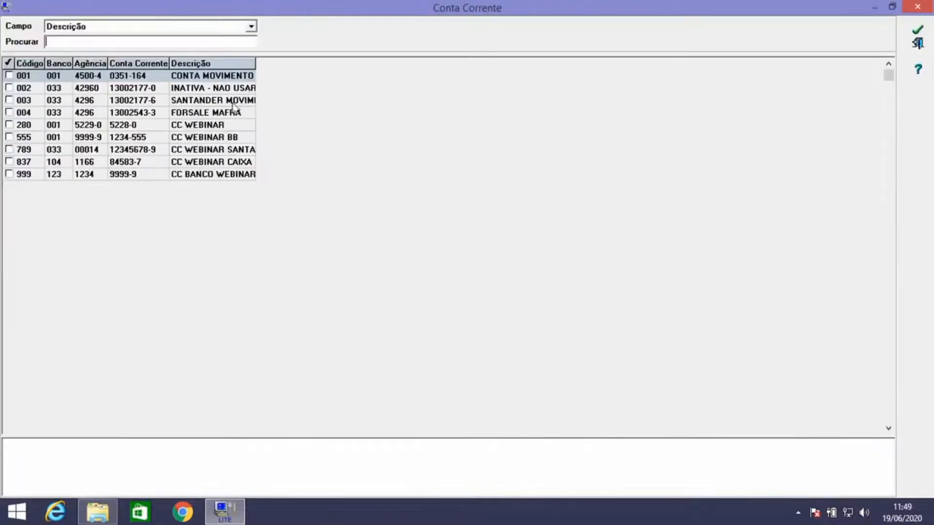
pyautogui.click(221, 151)
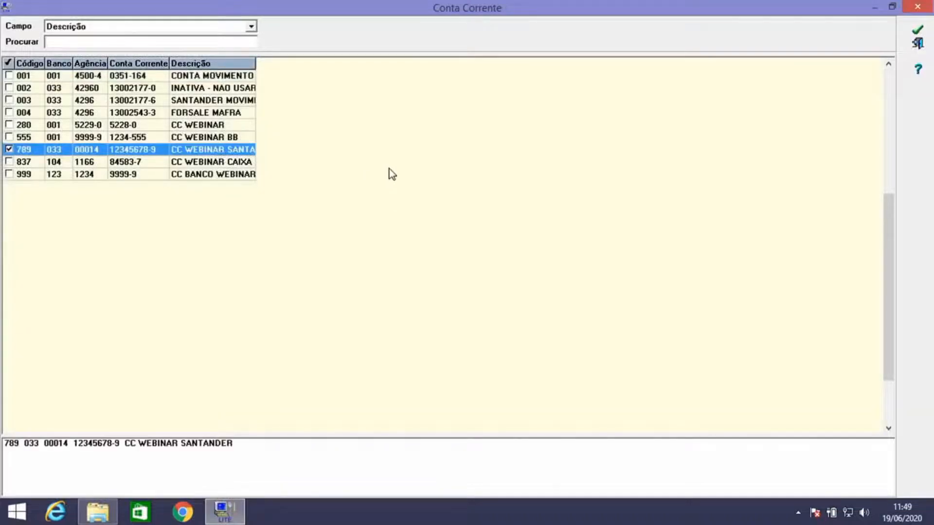
pyautogui.press('Return')
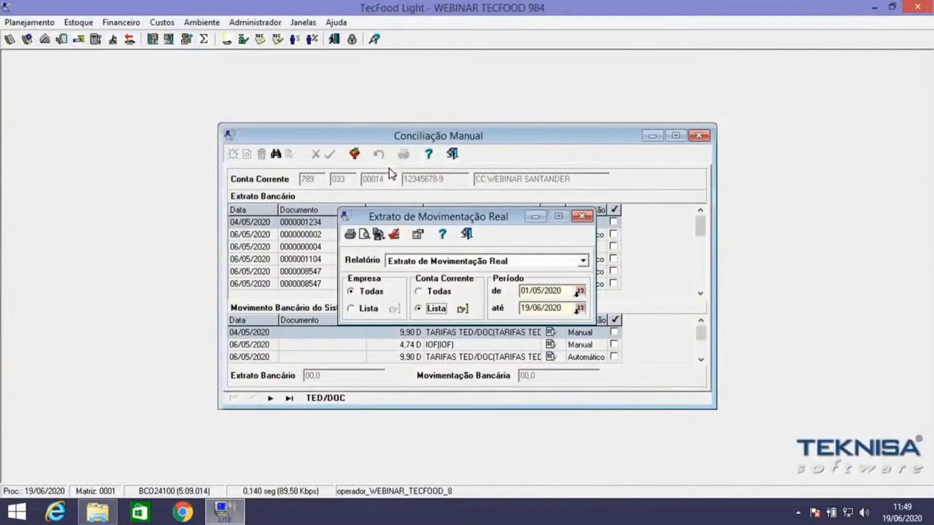
# Preview the Extrato de Movimentação Real report and examine each entry's status and the credit and debit totals.
pyautogui.click(378, 234)
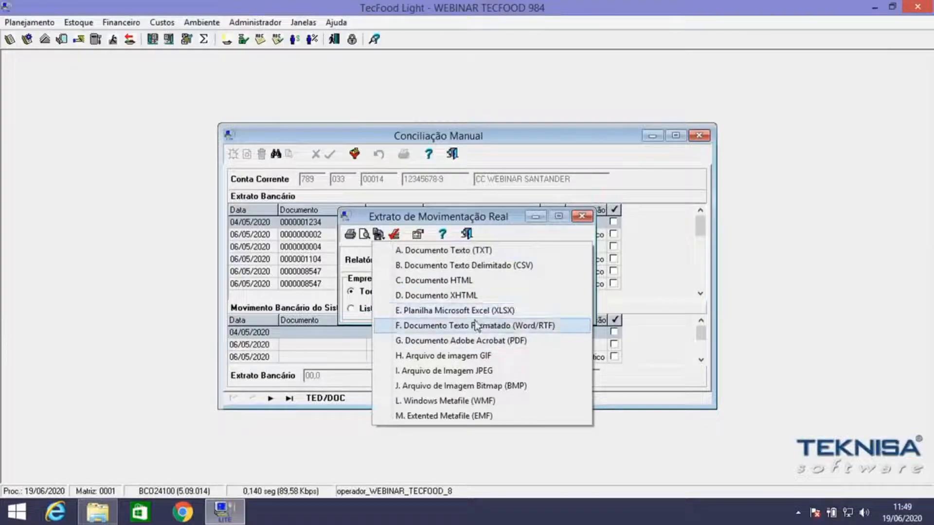
pyautogui.click(363, 236)
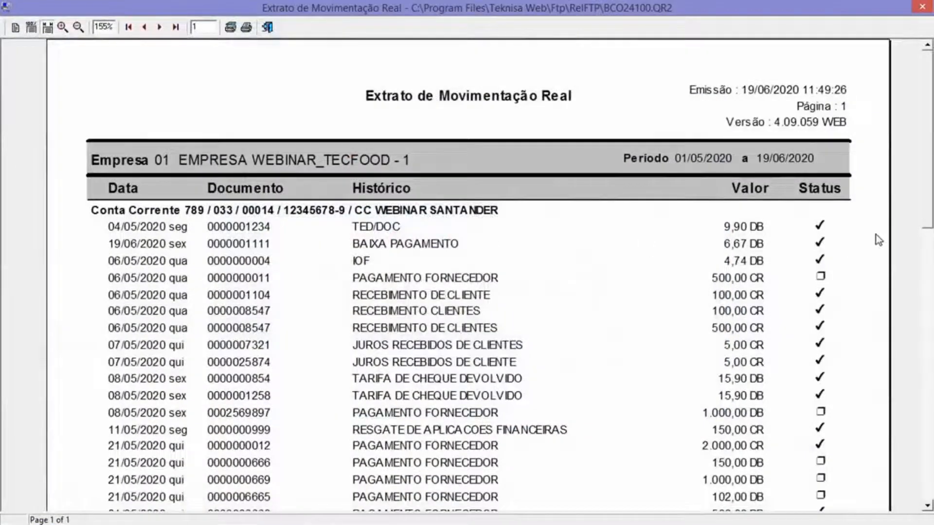
pyautogui.scroll(-2, 928, 173)
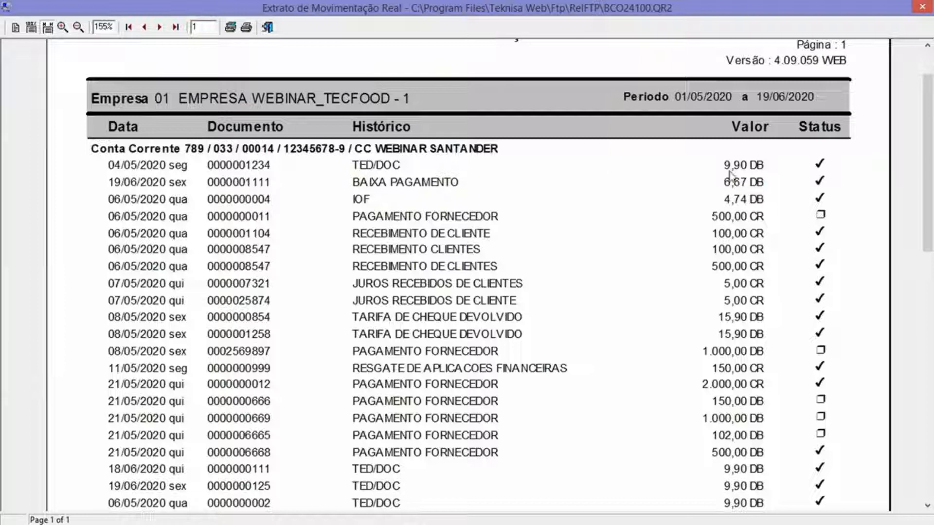
pyautogui.moveTo(927, 160)
pyautogui.mouseDown()
pyautogui.moveTo(929, 186)
pyautogui.moveTo(928, 170)
pyautogui.mouseUp()
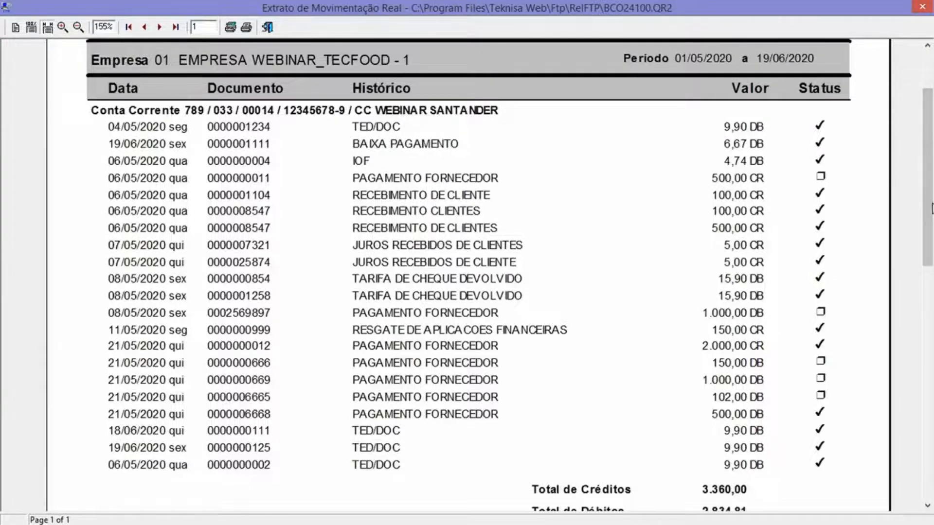
pyautogui.scroll(-3, 909, 267)
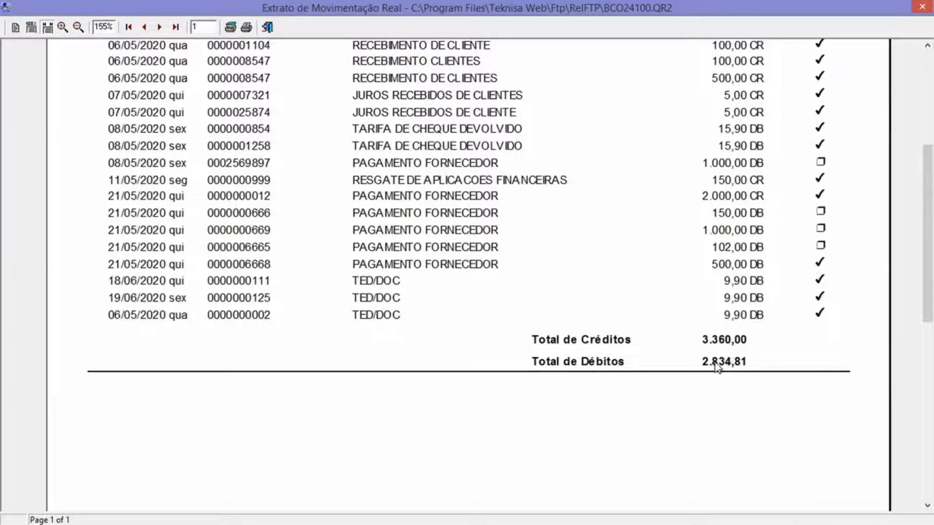
pyautogui.moveTo(929, 292); pyautogui.dragTo(929, 198)
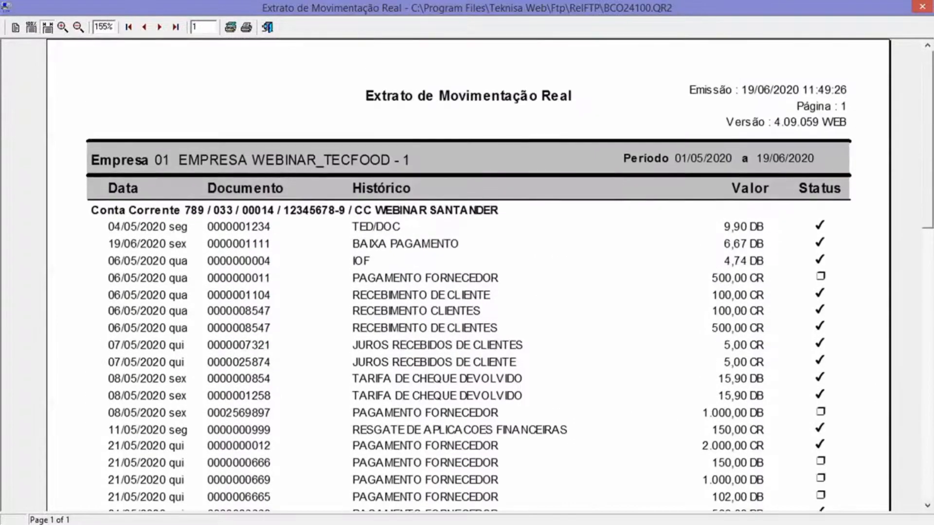
# Close the report preview, the report dialog and the manual reconciliation screen.
pyautogui.click(268, 27)
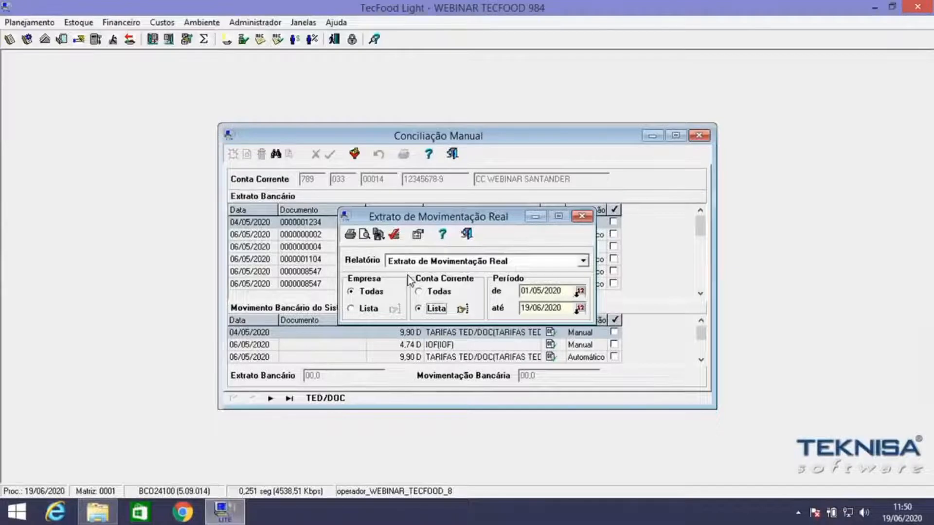
pyautogui.click(467, 236)
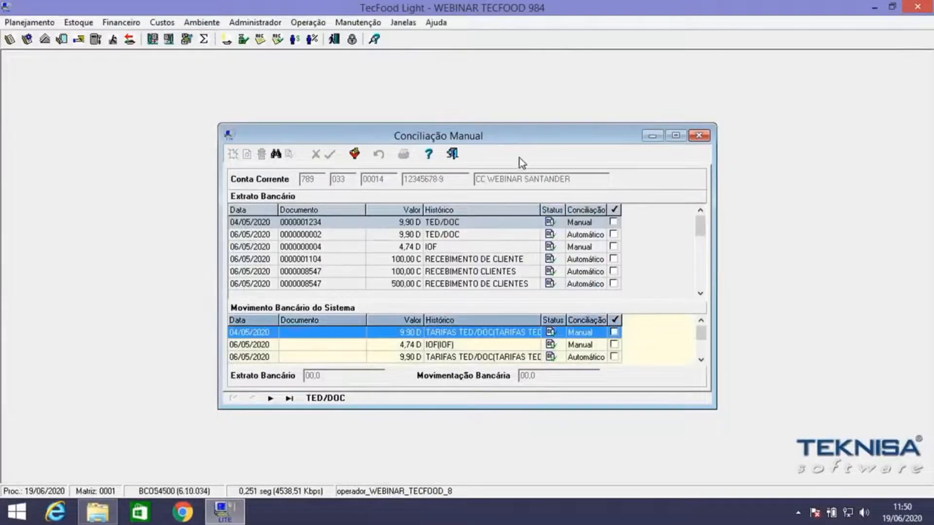
pyautogui.click(677, 134)
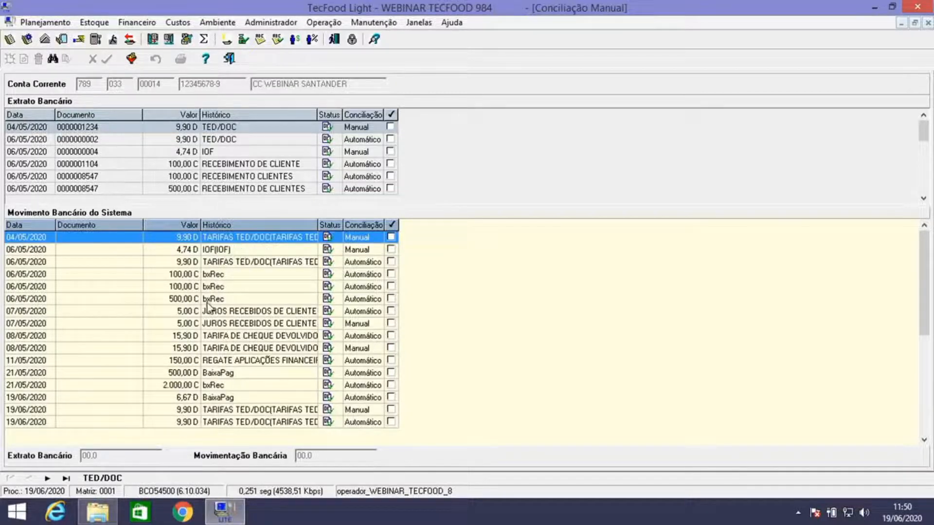
pyautogui.click(229, 58)
# Open the screen for transfers between current accounts (Transferência entre Contas Correntes).
pyautogui.click(122, 22)
pyautogui.moveTo(148, 63)
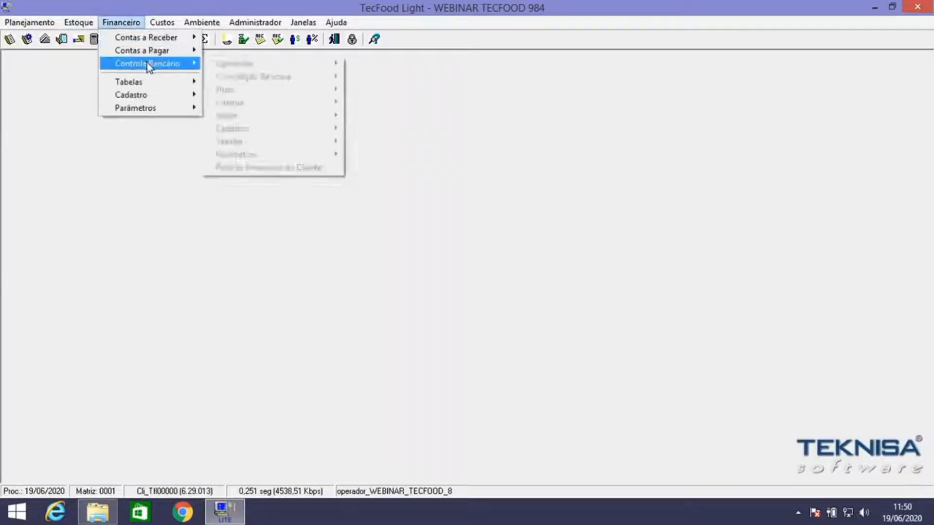
pyautogui.moveTo(309, 121)
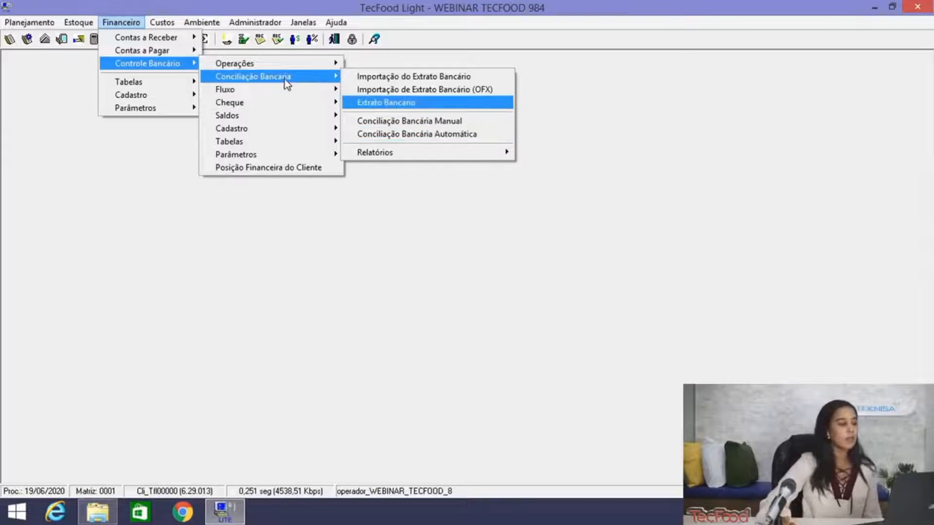
pyautogui.moveTo(283, 65)
pyautogui.moveTo(384, 65)
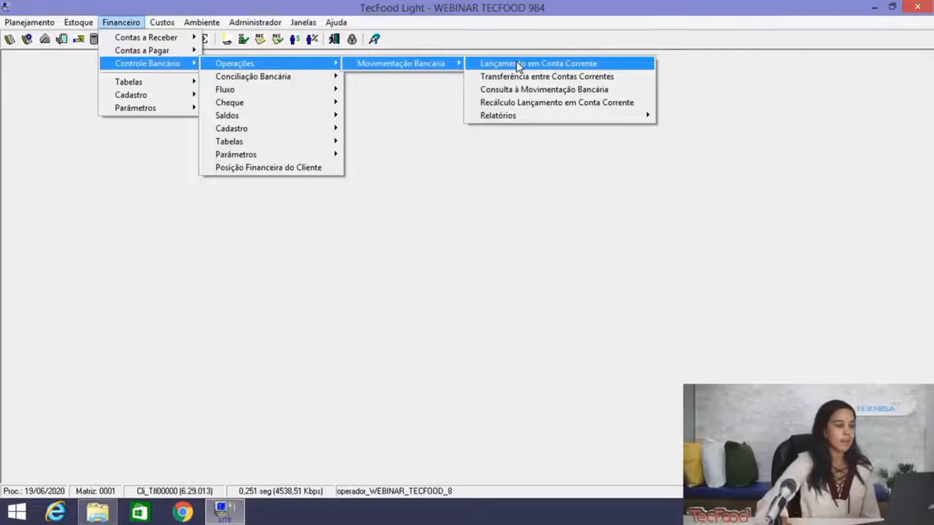
pyautogui.click(614, 77)
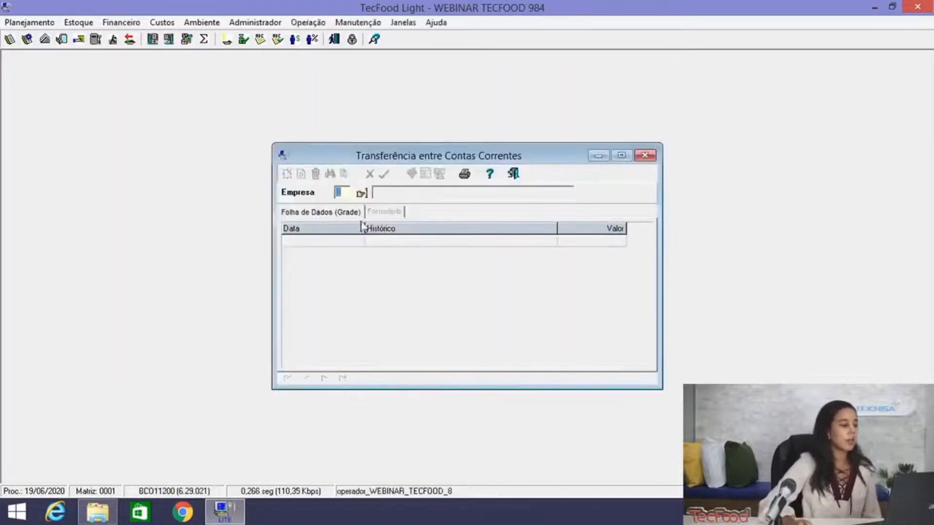
# Choose company 01, EMPRESA WEBINAR_TECFOOD - 1, for the transfer and maximize the screen.
pyautogui.click(362, 193)
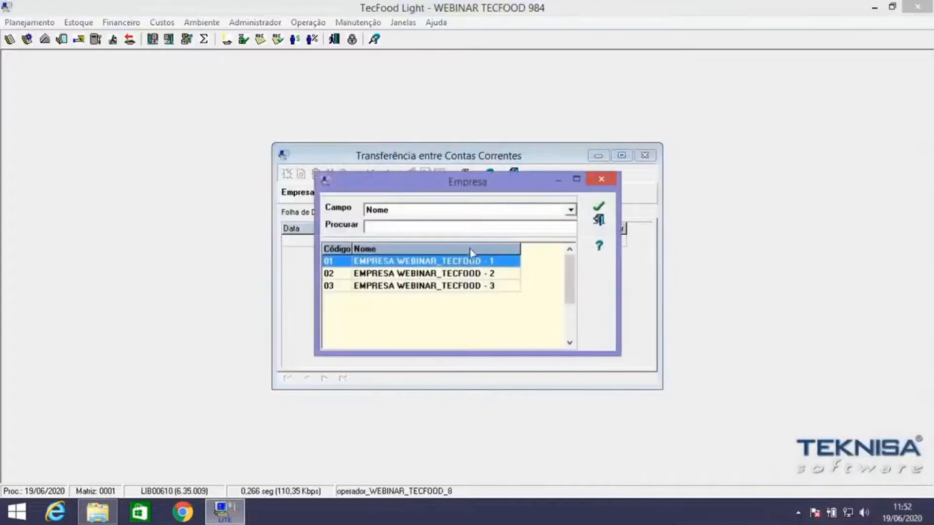
pyautogui.click(598, 206)
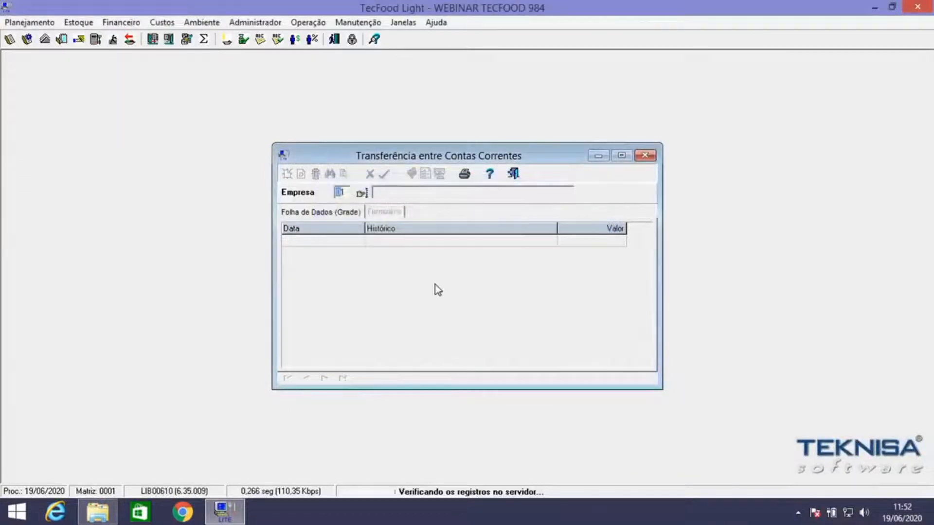
pyautogui.click(621, 155)
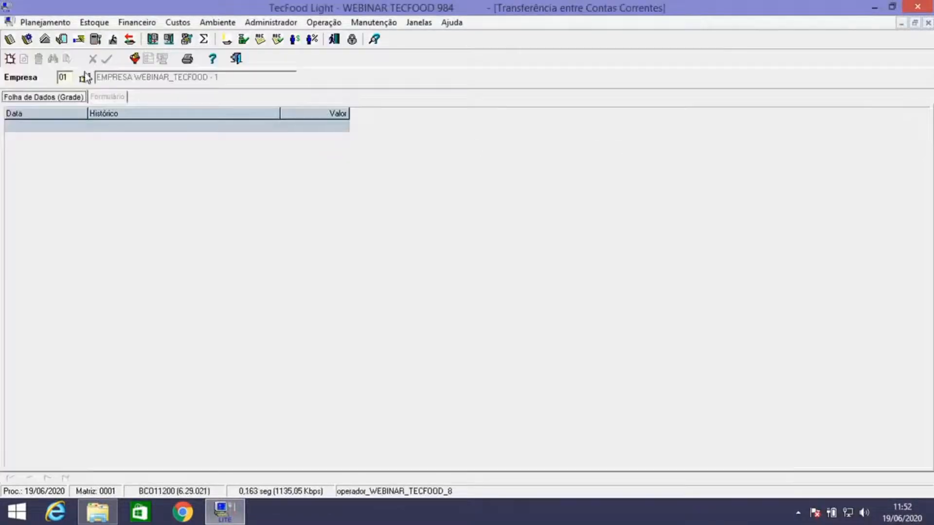
# Start a new transfer record and enter the history text TANSFERENCIA DE BB P/ SANTANDER.
pyautogui.click(10, 60)
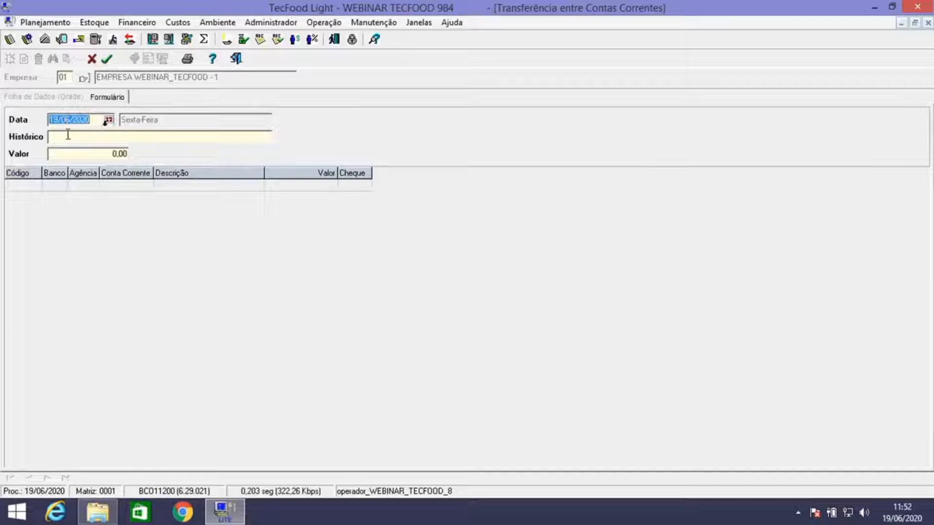
pyautogui.click(77, 137)
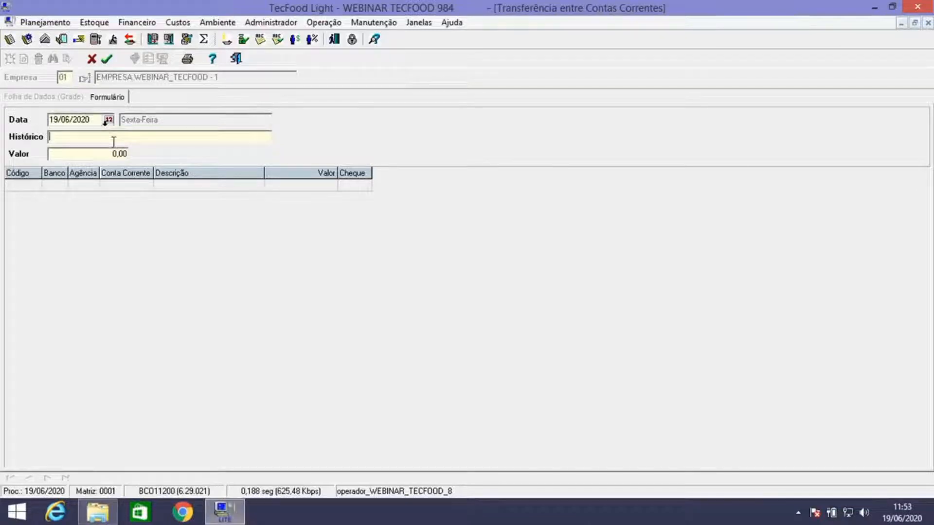
pyautogui.write('TANSFERENCIA ')
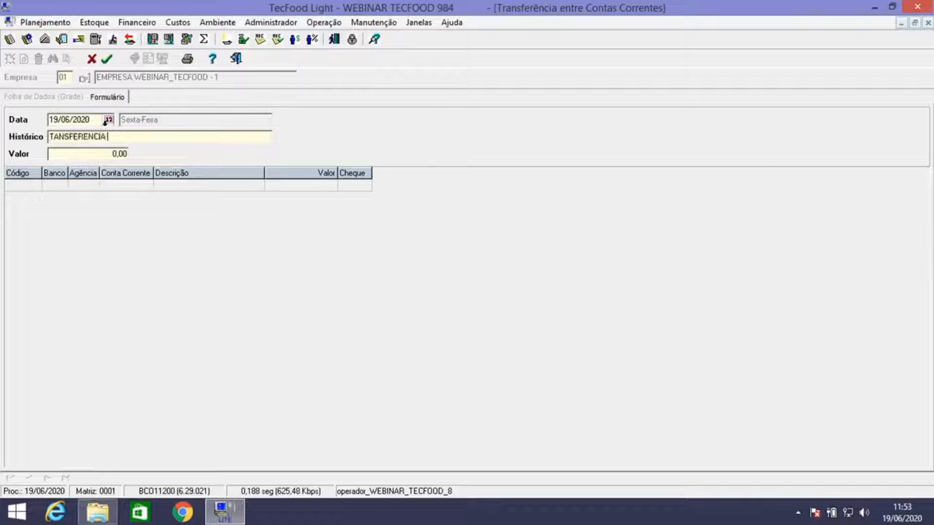
pyautogui.write('DE BB P SANTANDWER')
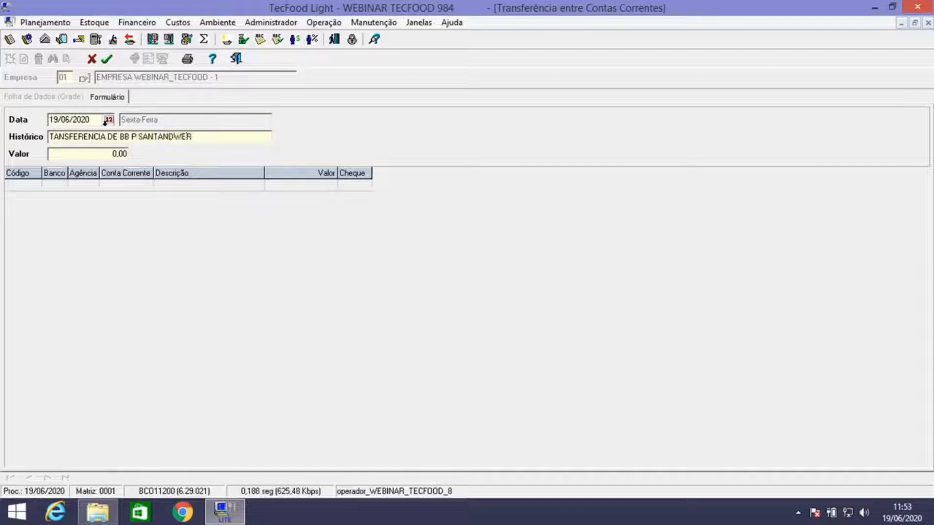
pyautogui.press('Left')
pyautogui.press('Left')
pyautogui.press('BackSpace')
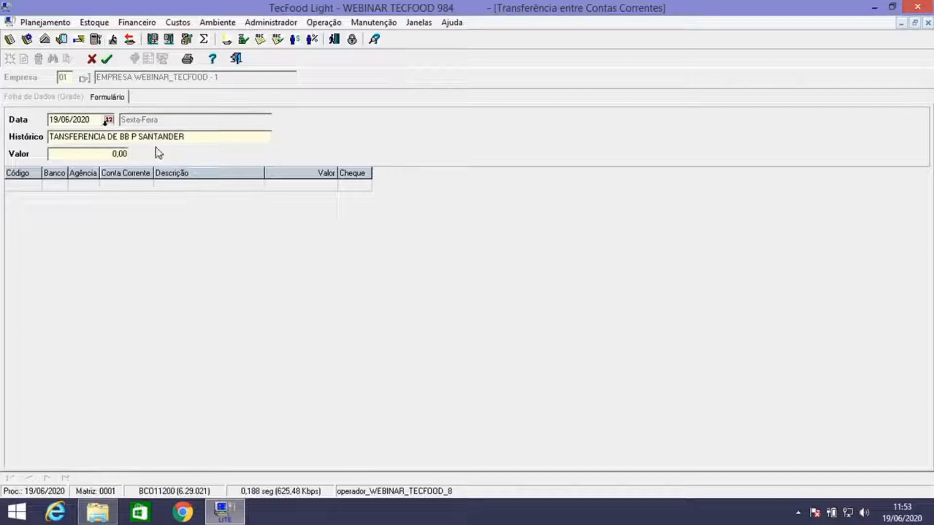
pyautogui.write('/')
# Set the transfer value to 100,00 and dismiss the alert about the account code.
pyautogui.click(73, 155)
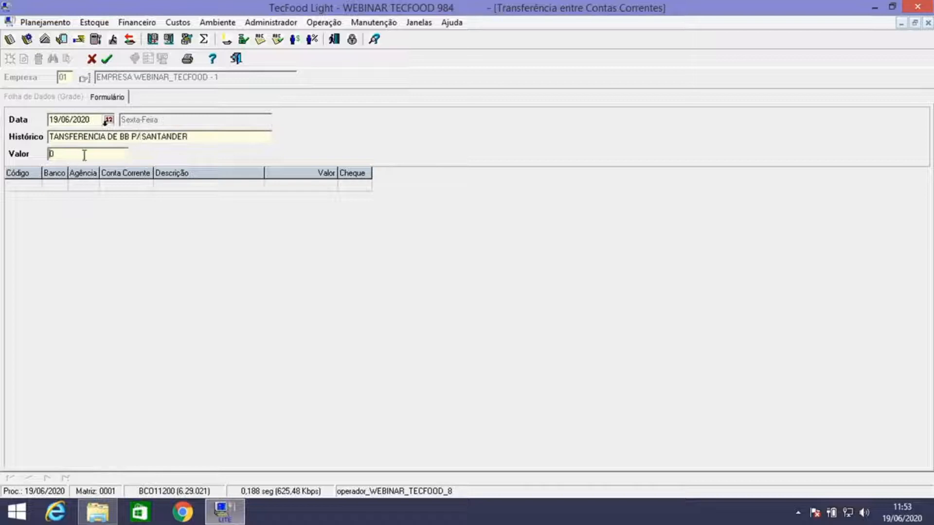
pyautogui.press('BackSpace')
pyautogui.write('100,00')
pyautogui.press('Return')
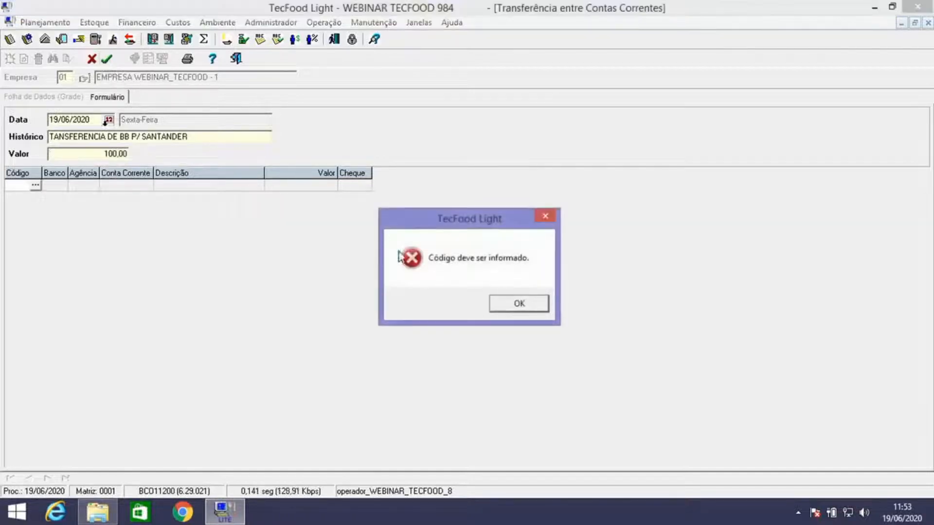
pyautogui.click(517, 305)
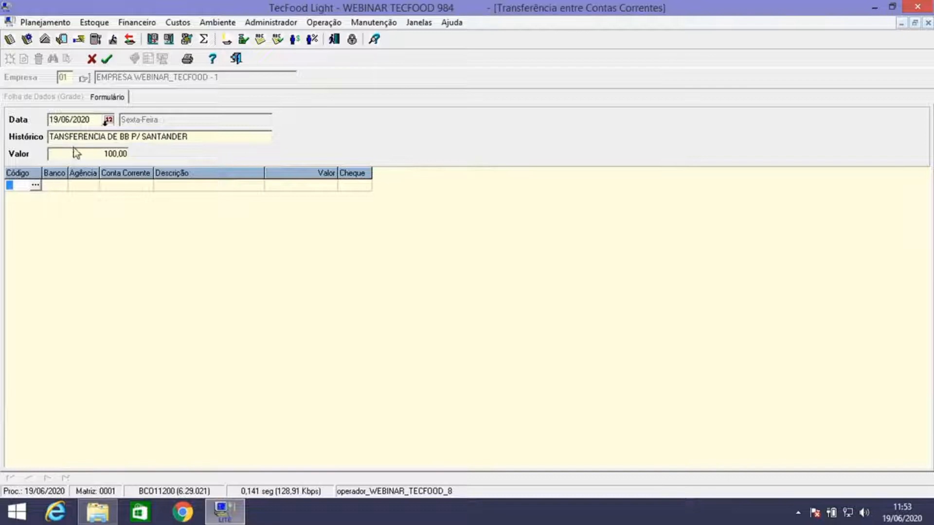
# Add the CC WEBINAR BB account as the first transfer line with value -100,00 and accept posting despite the insufficient balance.
pyautogui.click(35, 185)
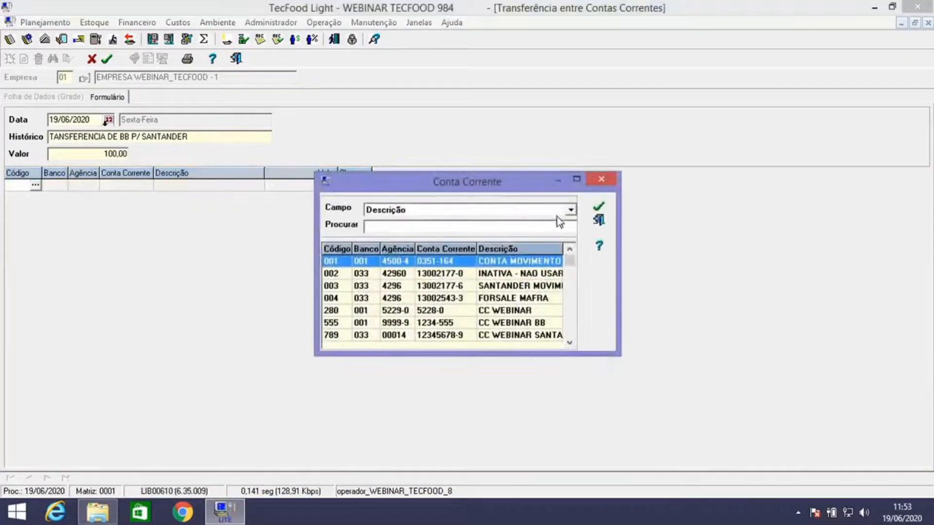
pyautogui.click(518, 323)
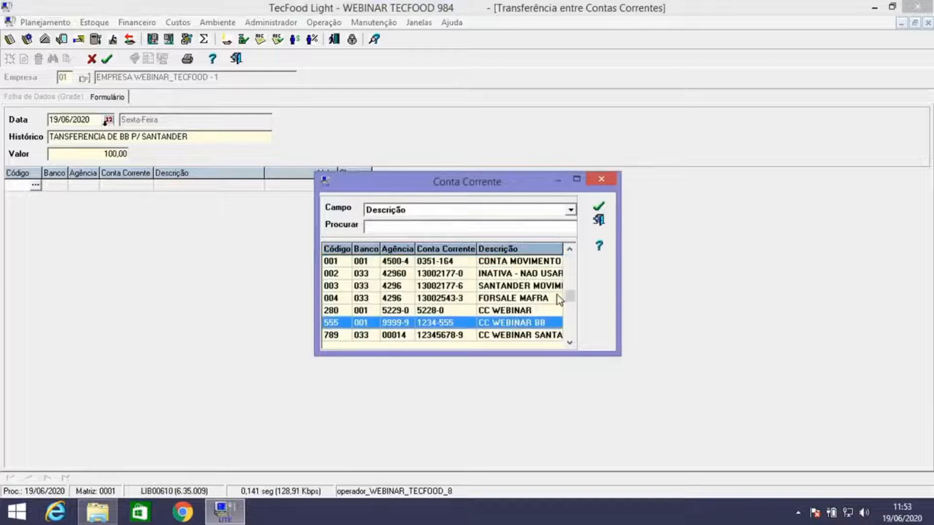
pyautogui.click(599, 206)
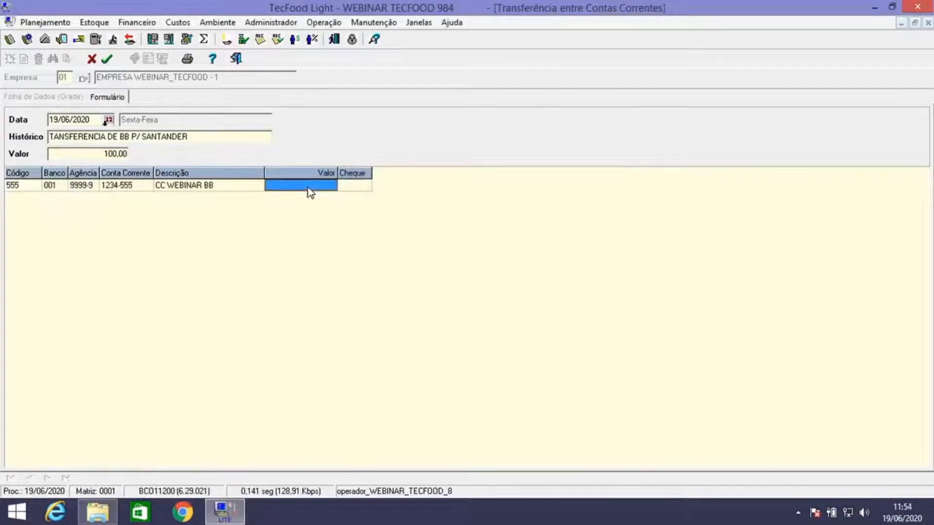
pyautogui.write('-100')
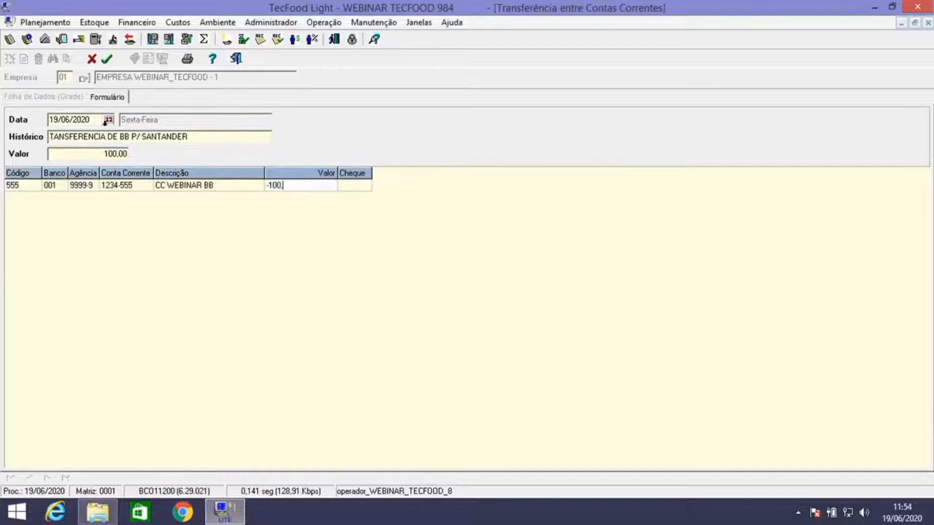
pyautogui.press('Return')
pyautogui.press('Down')
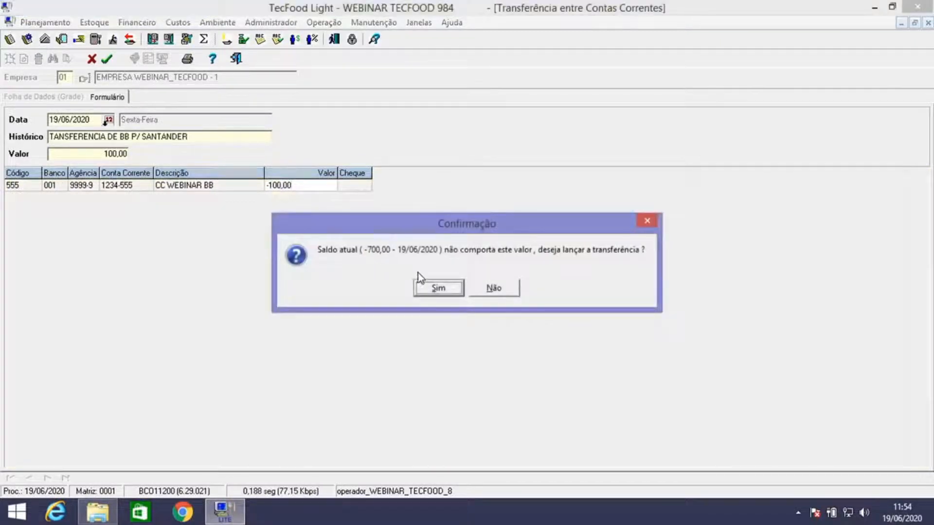
pyautogui.click(445, 287)
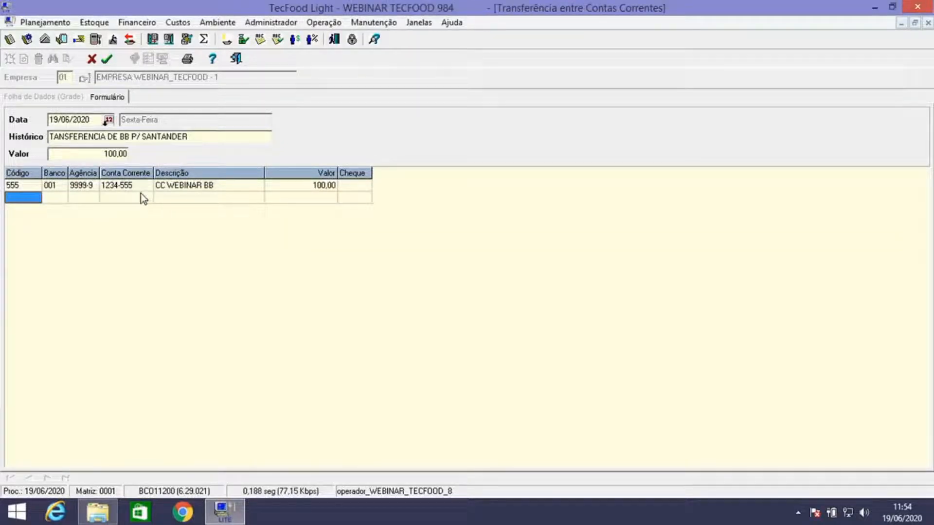
# Add the CC WEBINAR SANTANDER account as the second line with value 100,00 and save the transfer.
pyautogui.click(21, 198)
pyautogui.click(35, 198)
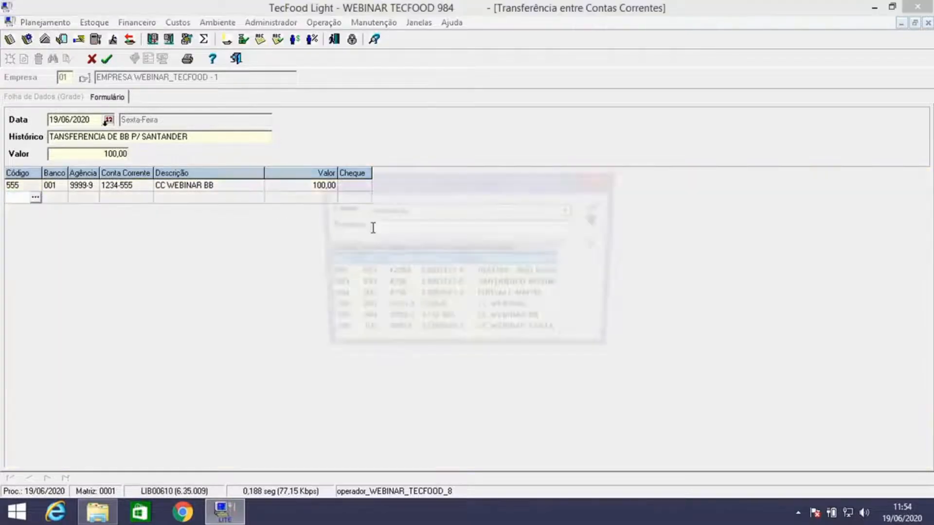
pyautogui.click(543, 336)
pyautogui.click(599, 207)
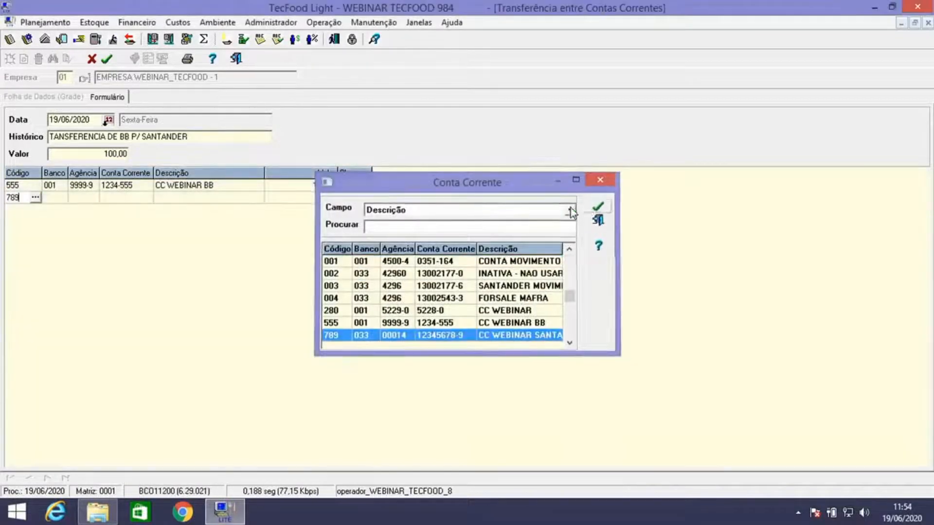
pyautogui.write('100,00')
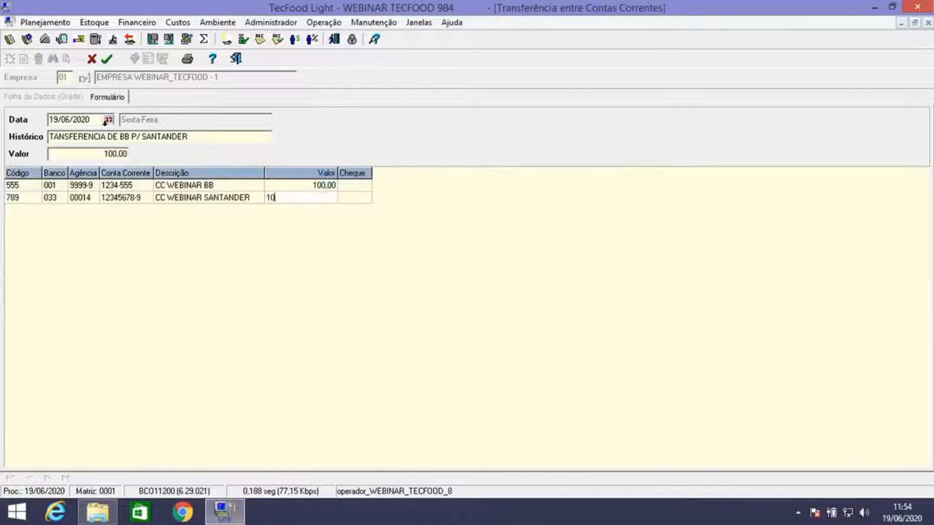
pyautogui.click(106, 59)
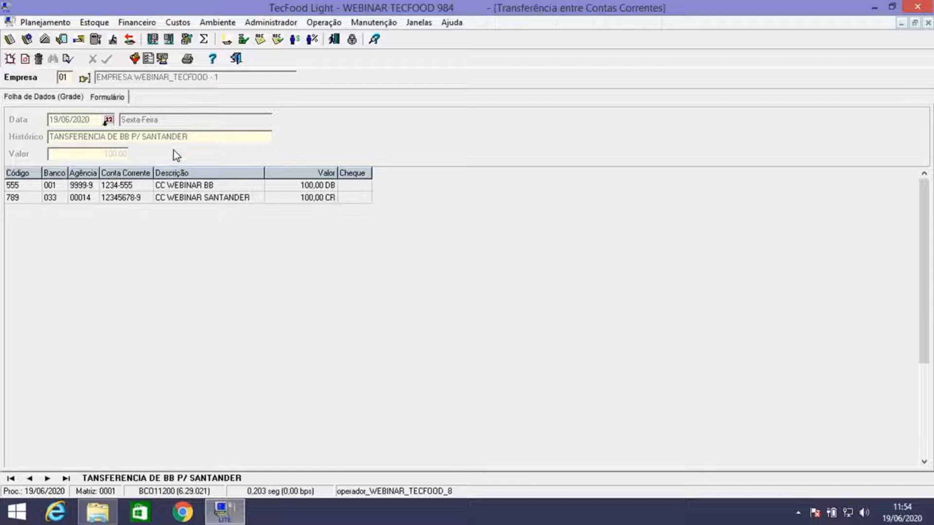
# Open the bank movement query screen (Consulta à Movimentação Bancária).
pyautogui.click(126, 23)
pyautogui.moveTo(195, 64)
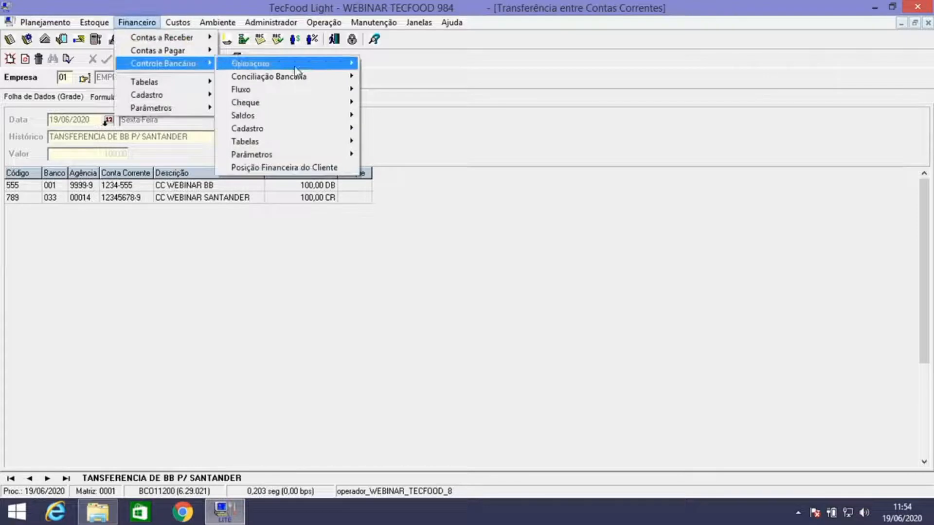
pyautogui.moveTo(331, 77)
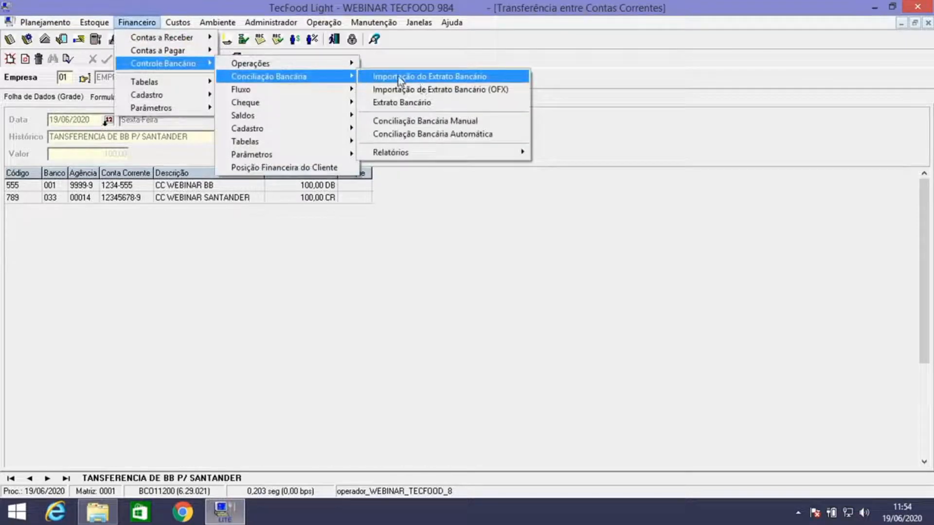
pyautogui.moveTo(418, 66)
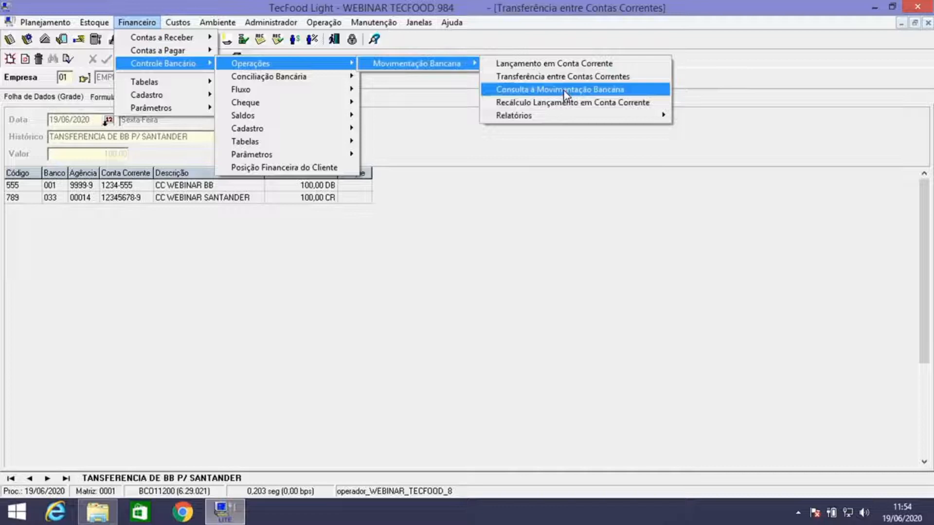
pyautogui.click(617, 87)
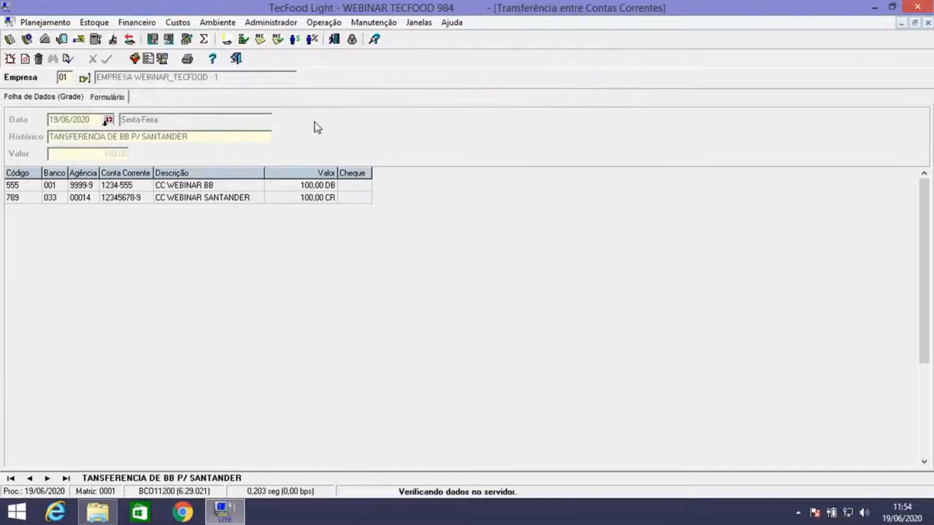
# Query the movements of company 01, EMPRESA WEBINAR_TECFOOD - 1, for the CC WEBINAR SANTANDER account and maximize the screen.
pyautogui.click(373, 195)
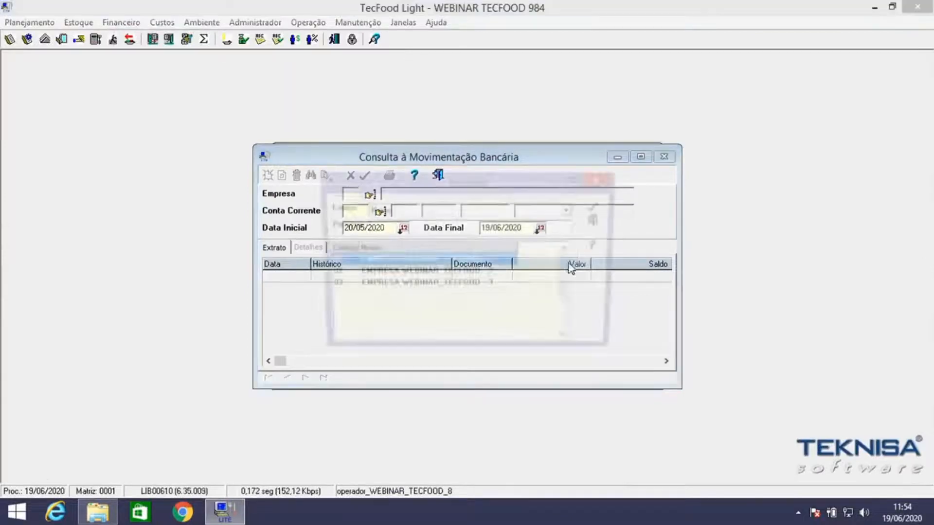
pyautogui.click(599, 210)
pyautogui.click(380, 212)
pyautogui.click(536, 335)
pyautogui.click(599, 206)
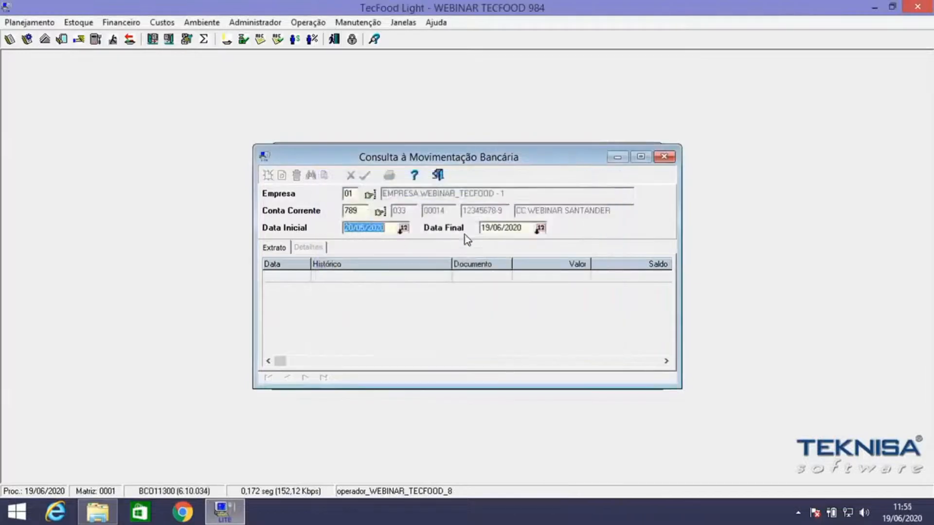
pyautogui.click(640, 157)
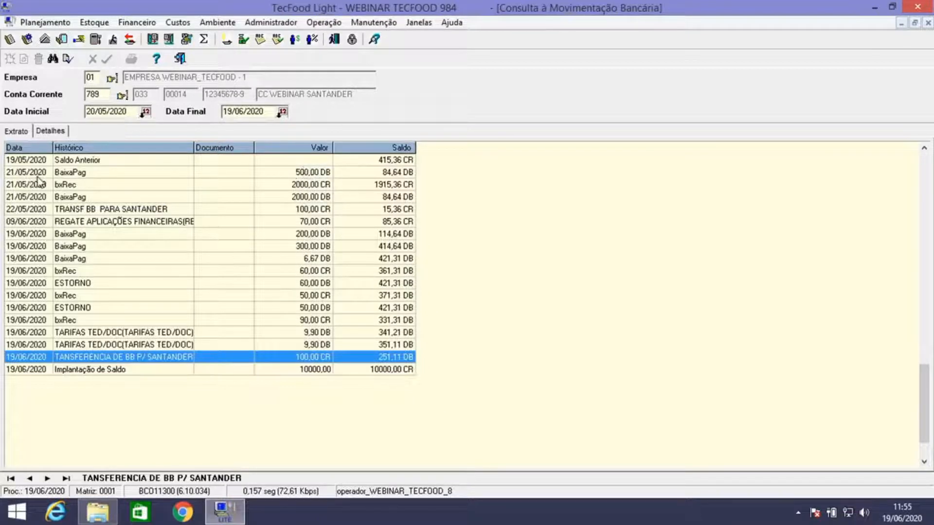
# Examine the details of the 500,00 BaixaPag, 2000,00 bxRec and 200,00 BaixaPag entries, returning to the statement after each.
pyautogui.click(290, 173)
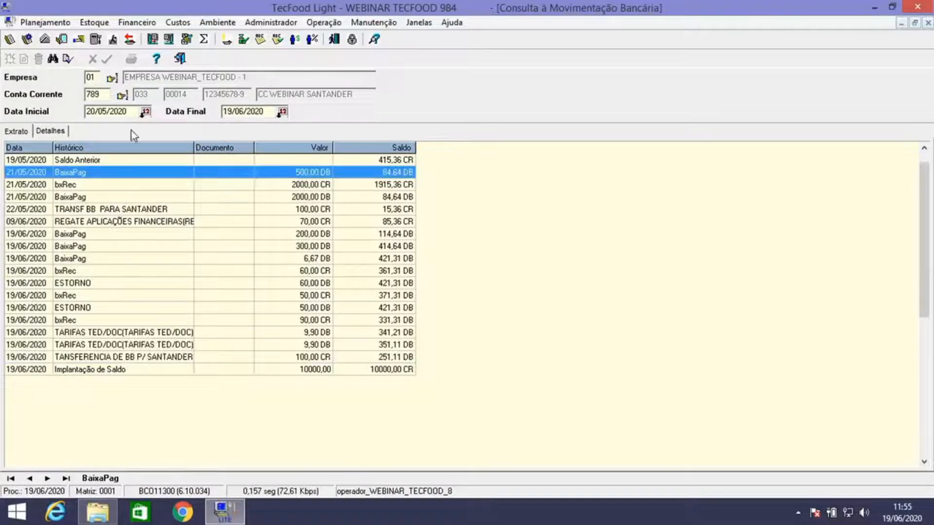
pyautogui.click(51, 131)
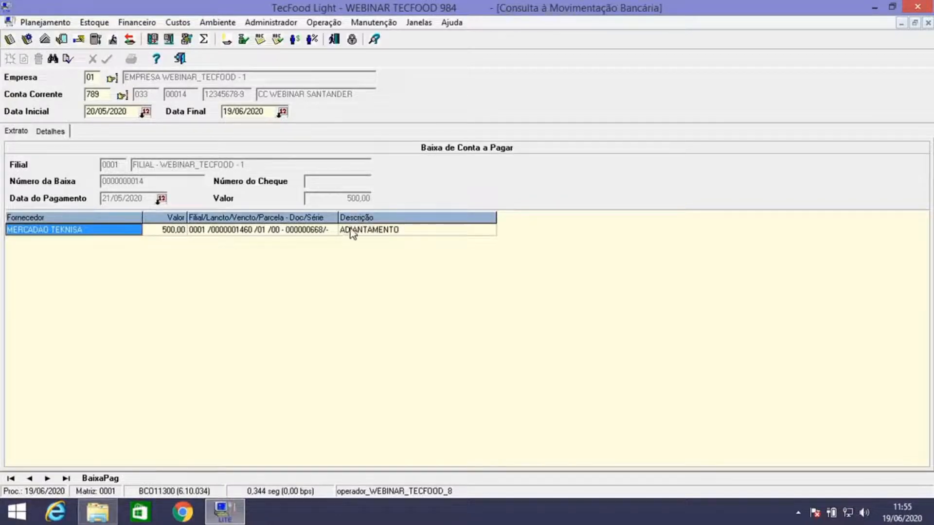
pyautogui.click(15, 134)
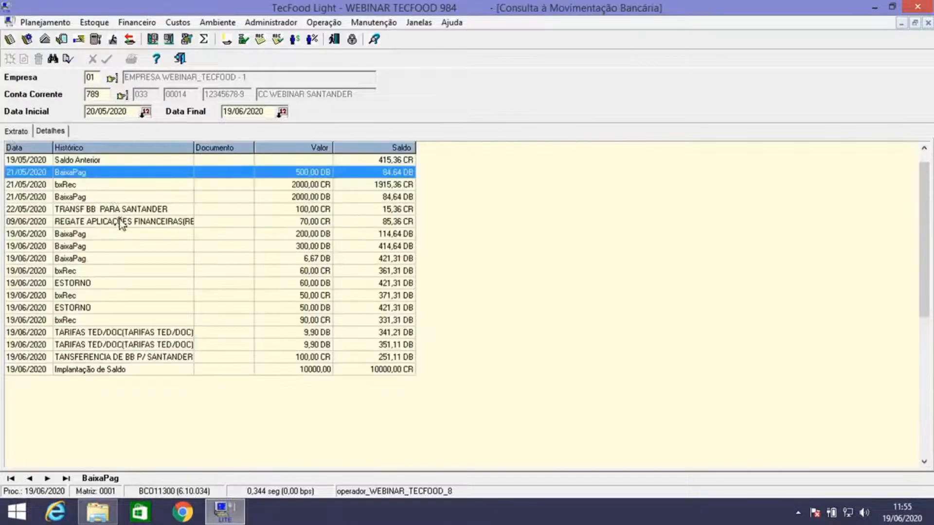
pyautogui.click(113, 187)
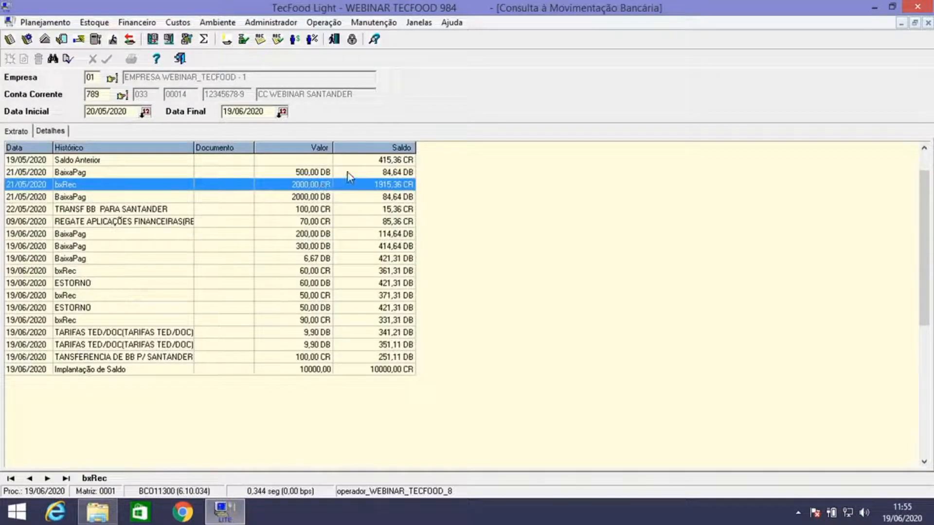
pyautogui.click(49, 132)
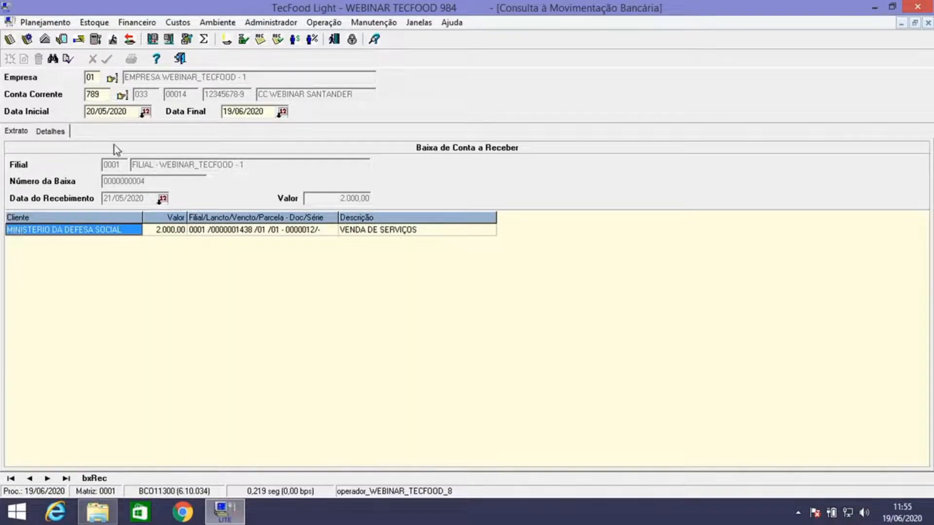
pyautogui.click(16, 131)
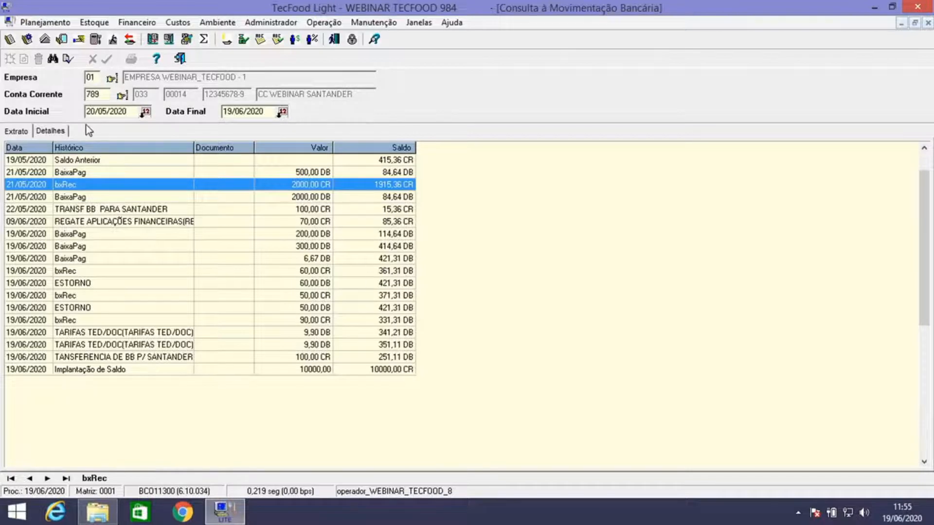
pyautogui.click(67, 234)
pyautogui.click(48, 132)
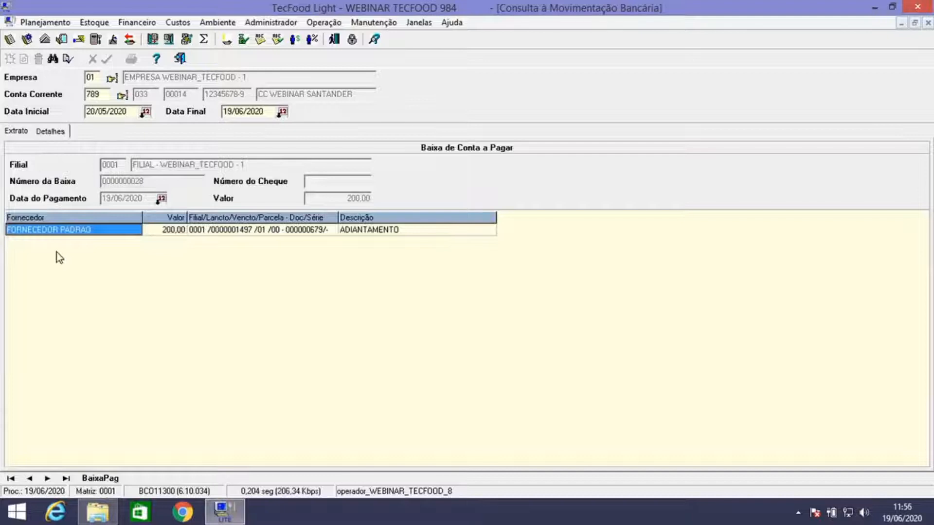
pyautogui.click(17, 132)
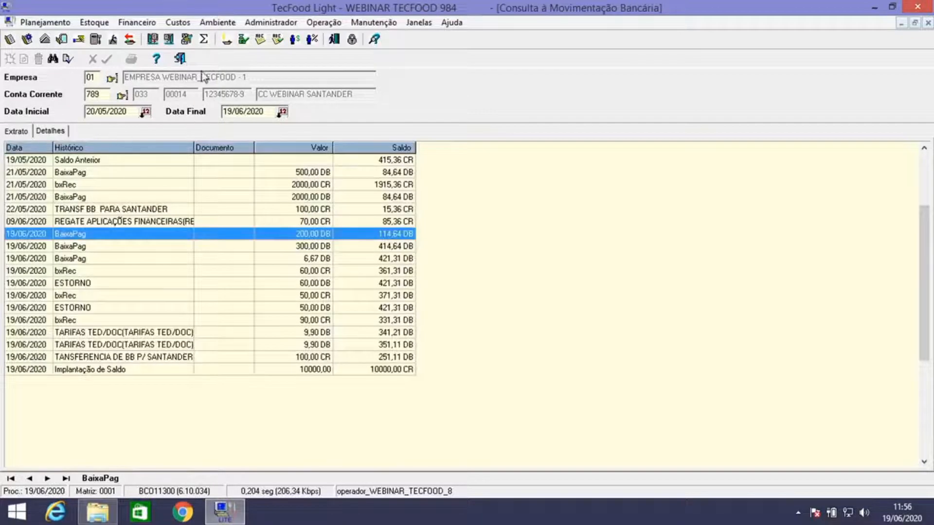
# Close the bank movement query and open the Extrato de Movimentação Bancária report.
pyautogui.click(180, 59)
pyautogui.click(110, 24)
pyautogui.moveTo(167, 61)
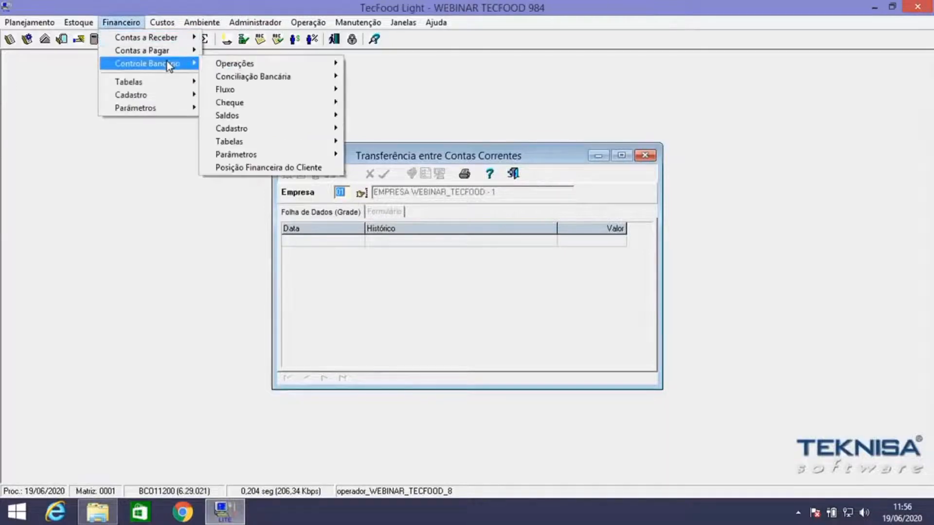
pyautogui.moveTo(294, 79)
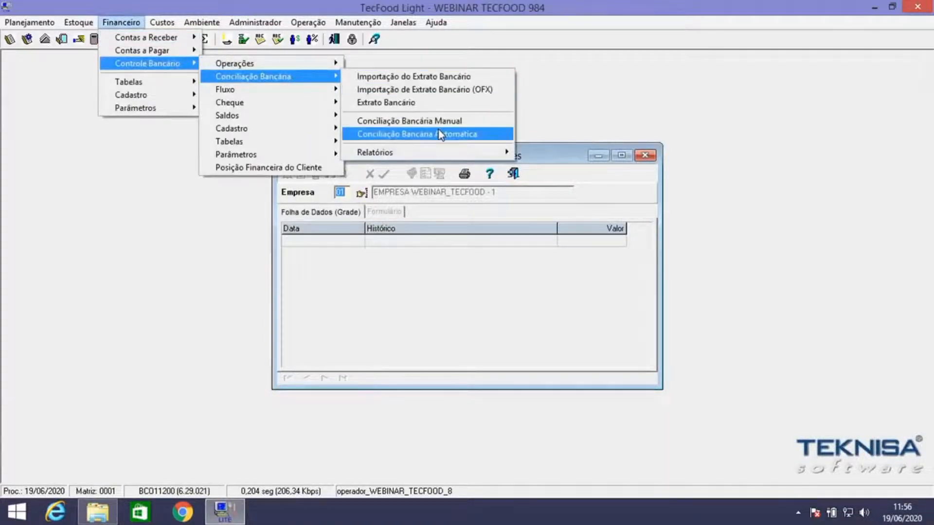
pyautogui.moveTo(435, 153)
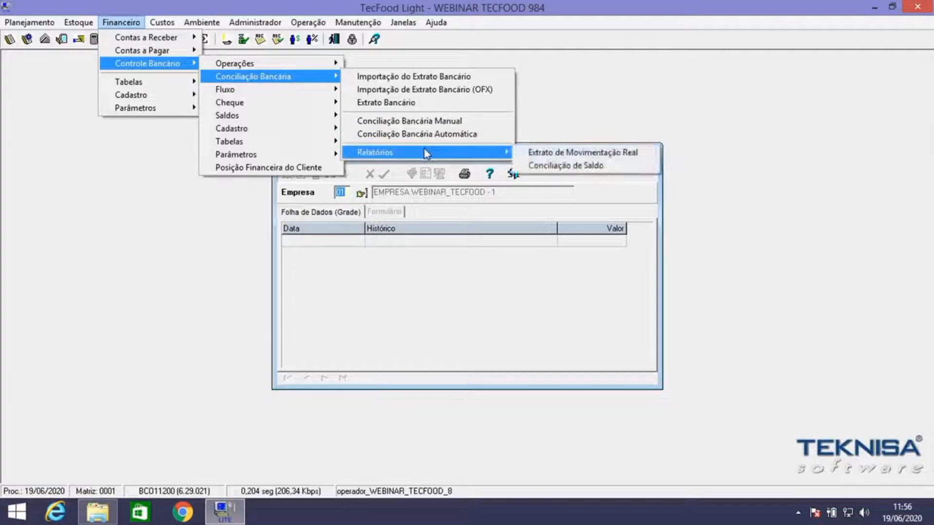
pyautogui.moveTo(298, 63)
pyautogui.moveTo(404, 64)
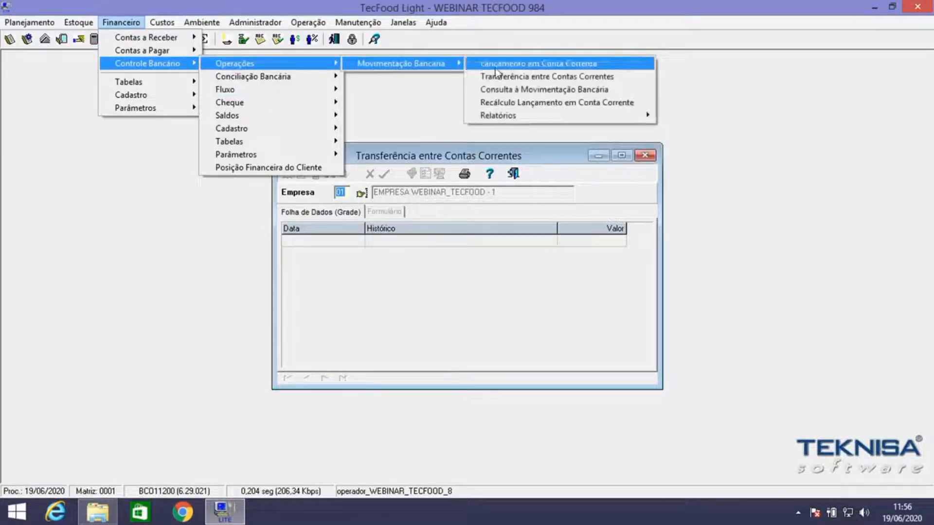
pyautogui.moveTo(547, 118)
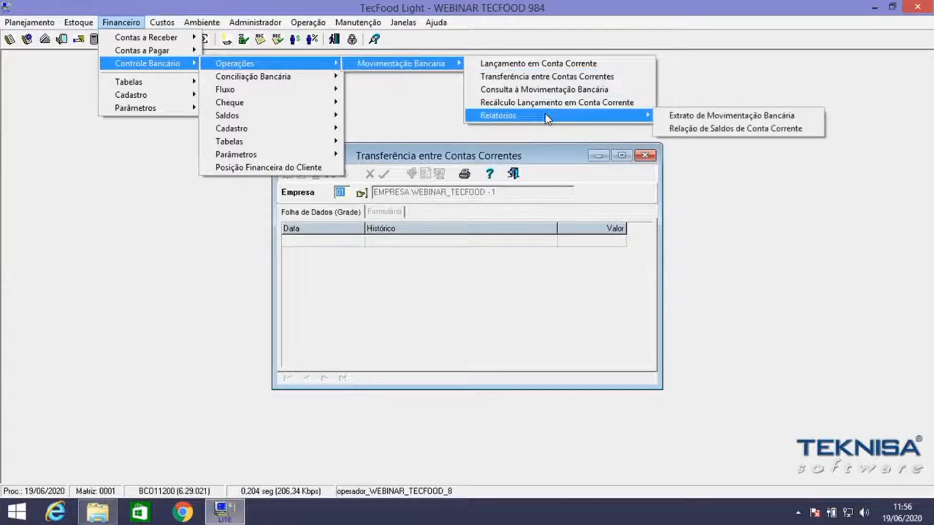
pyautogui.click(696, 118)
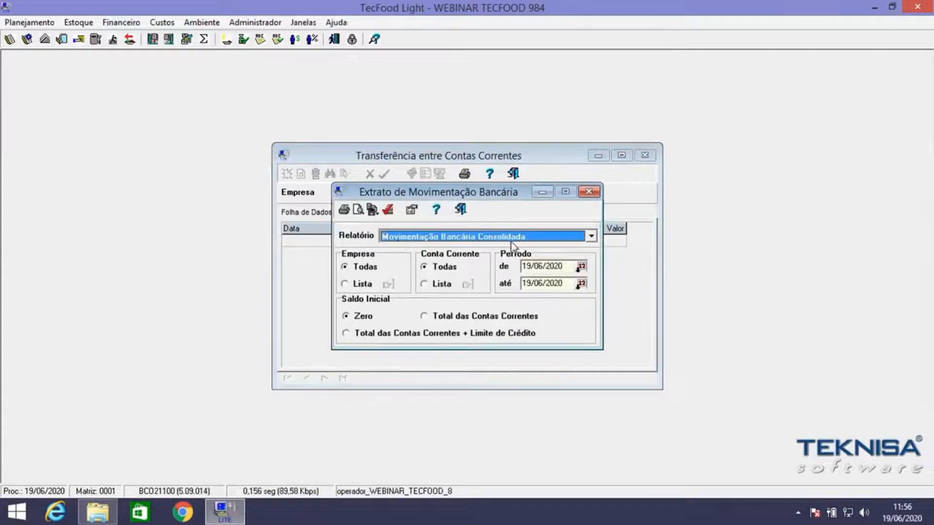
# Restrict the report to a list of current accounts containing only CC WEBINAR SANTANDER.
pyautogui.click(430, 285)
pyautogui.click(468, 284)
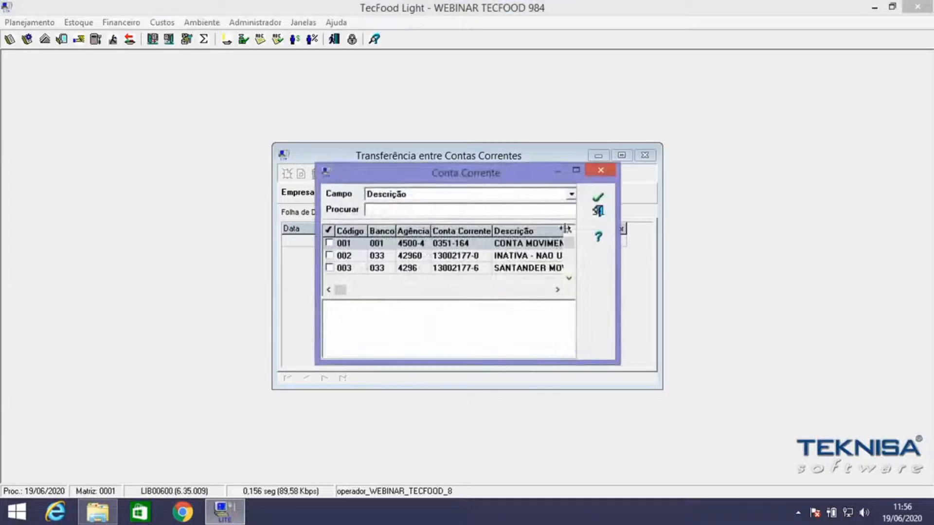
pyautogui.click(576, 169)
pyautogui.click(234, 152)
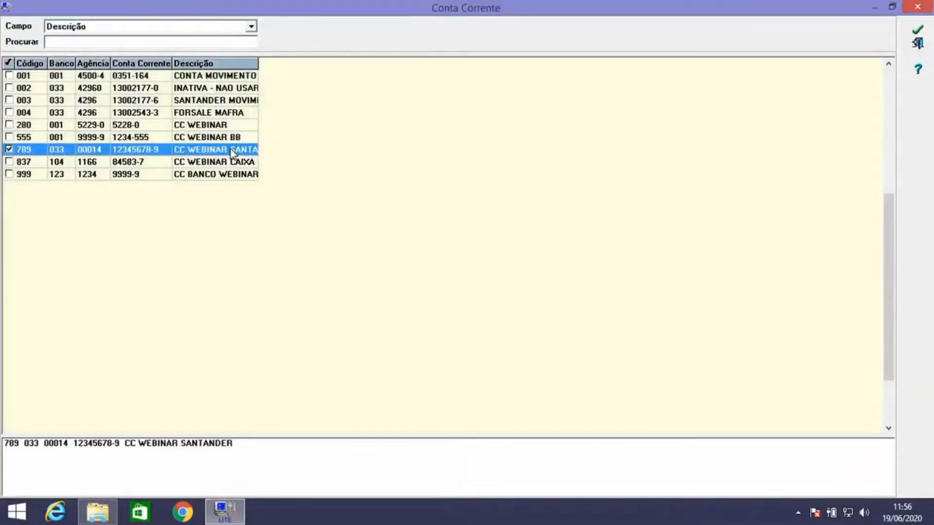
pyautogui.click(917, 30)
# Preview the Extrato de Movimentação Bancária report model with the period starting on 19/05/2020.
pyautogui.click(527, 267)
pyautogui.write('1905')
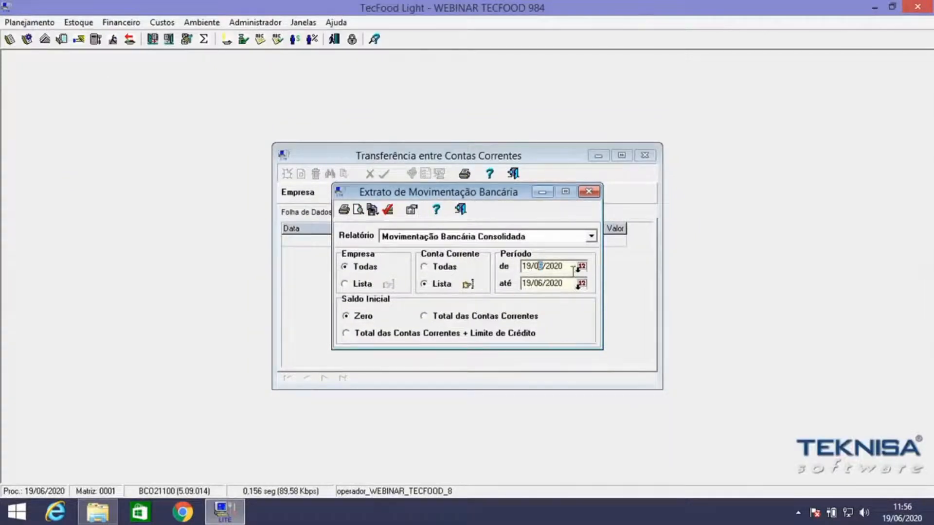
pyautogui.click(492, 237)
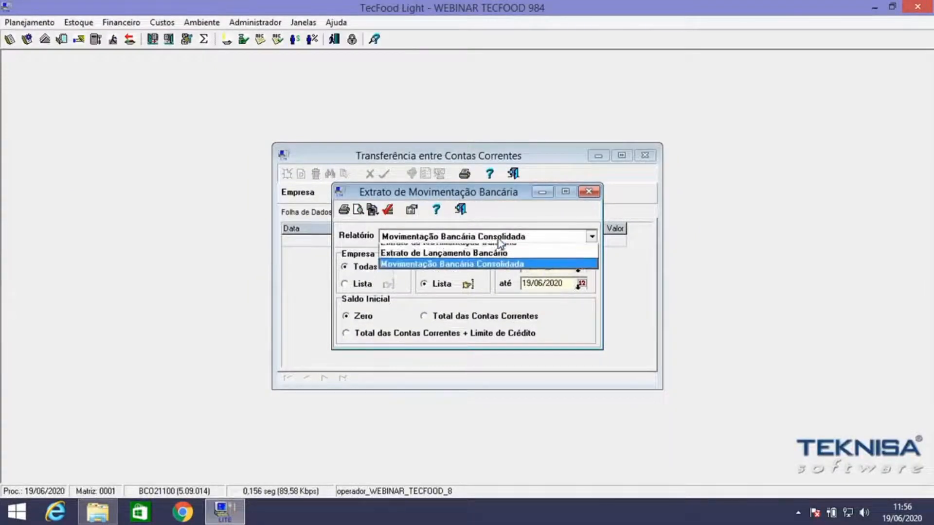
pyautogui.click(485, 251)
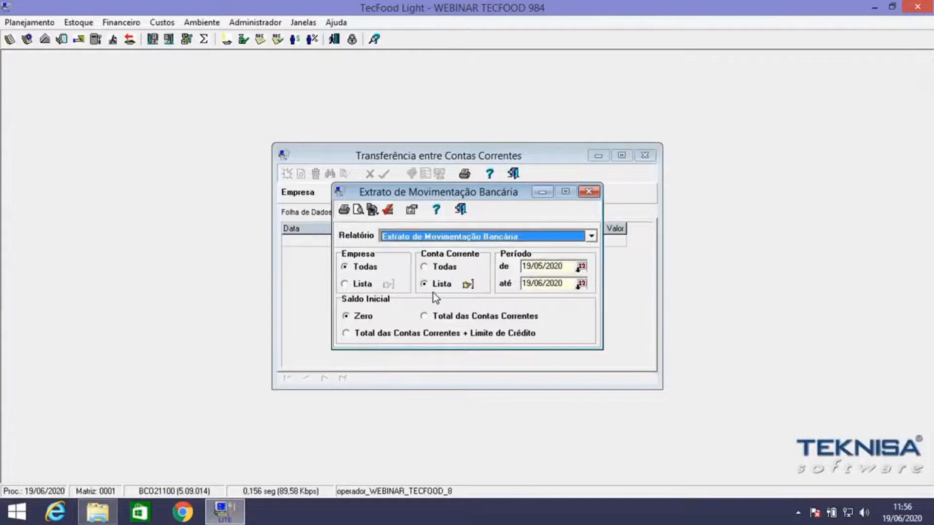
pyautogui.click(358, 212)
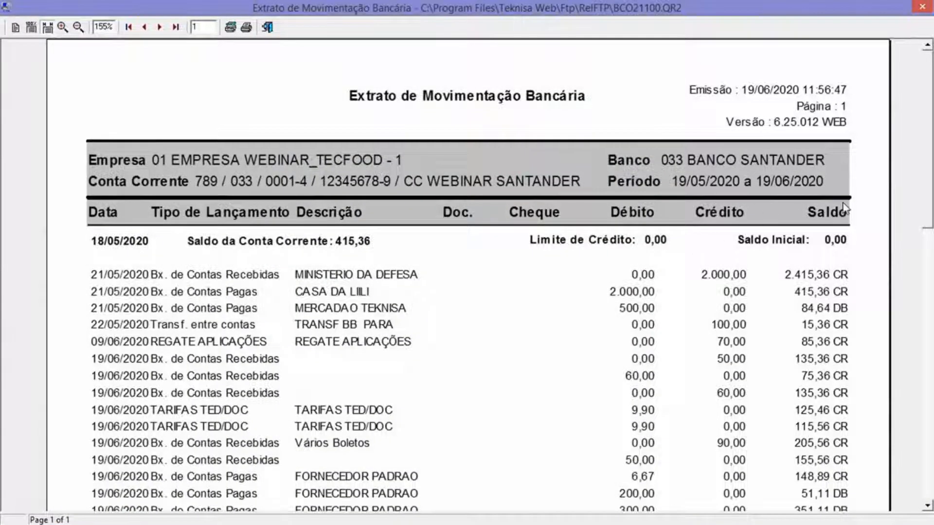
# Read through the statement's entries down to the account, bank and company totals, and close the preview.
pyautogui.moveTo(929, 190); pyautogui.dragTo(929, 220)
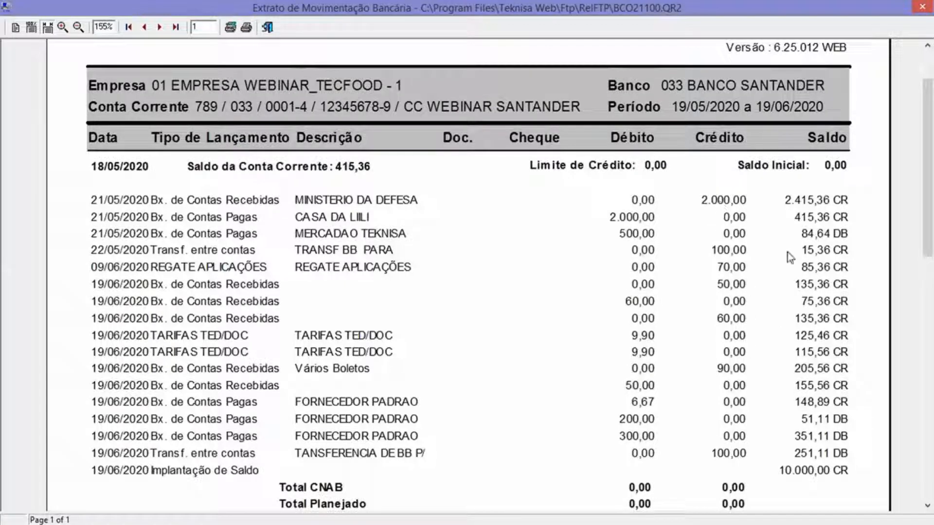
pyautogui.moveTo(927, 245); pyautogui.dragTo(930, 286)
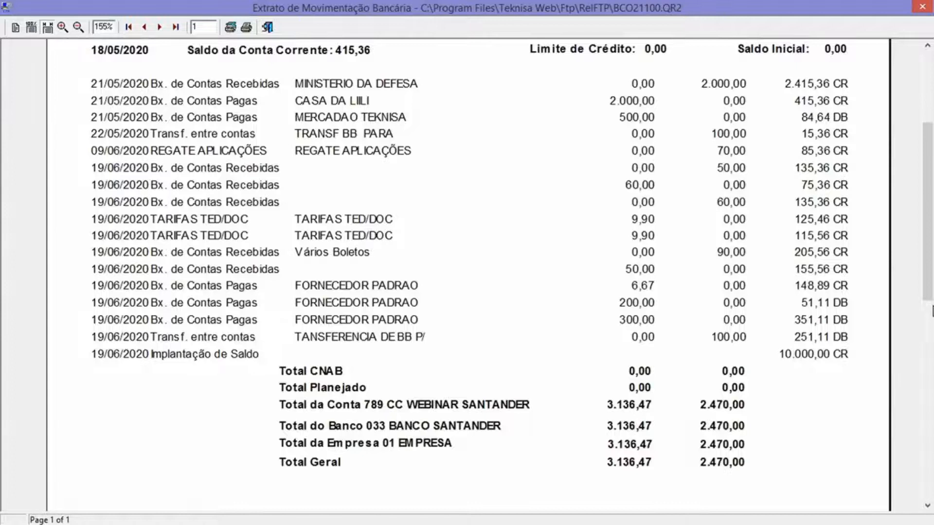
pyautogui.moveTo(929, 287); pyautogui.dragTo(889, 311)
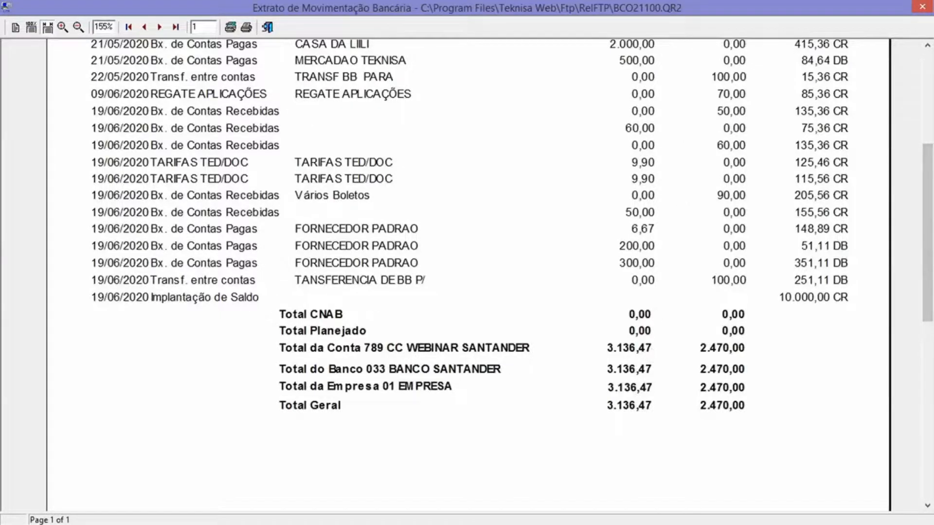
pyautogui.moveTo(929, 265)
pyautogui.mouseDown()
pyautogui.moveTo(930, 171)
pyautogui.moveTo(930, 283)
pyautogui.mouseUp()
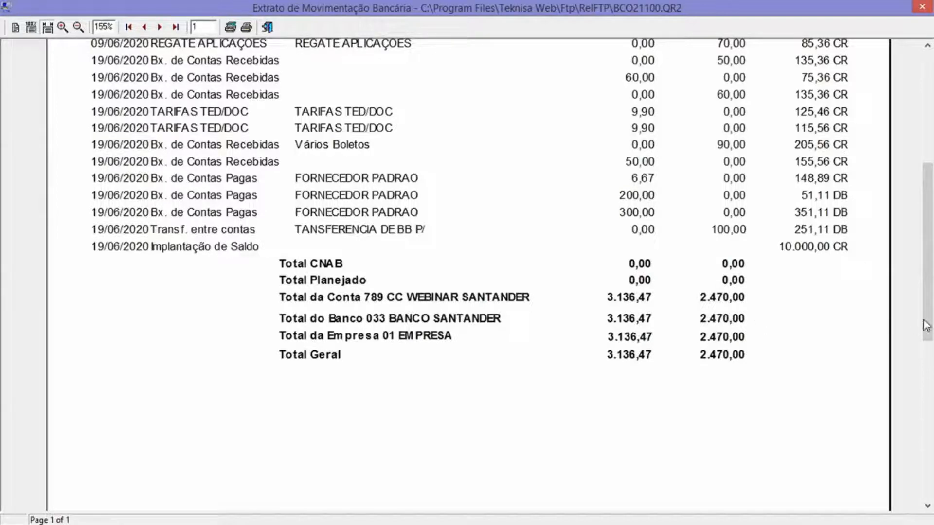
pyautogui.moveTo(930, 312); pyautogui.dragTo(930, 198)
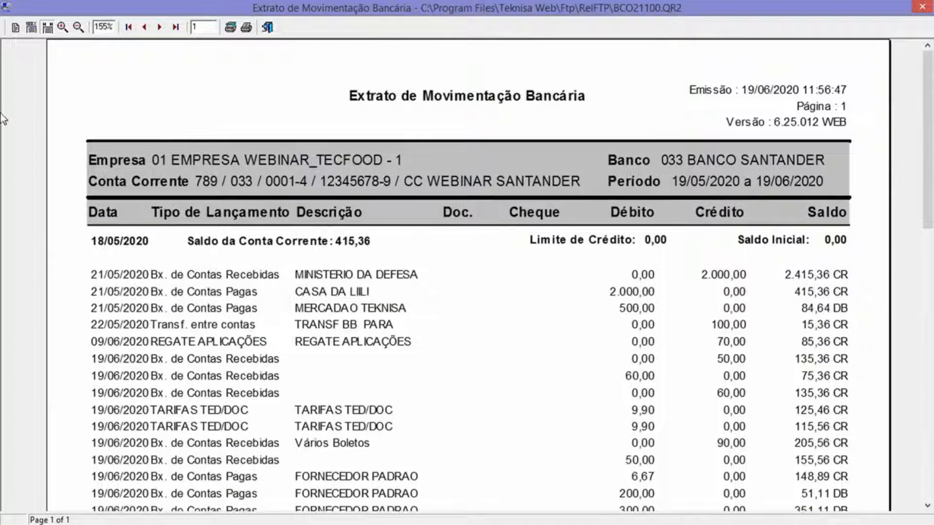
pyautogui.click(267, 26)
# Check the statement report's export formats, and close the report and the Transferência entre Contas Correntes window.
pyautogui.click(377, 214)
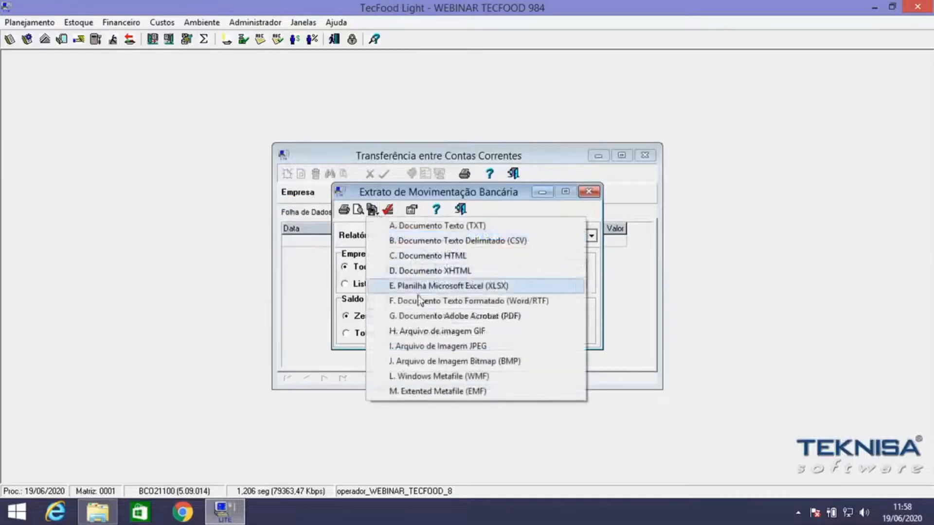
pyautogui.click(493, 196)
pyautogui.click(461, 210)
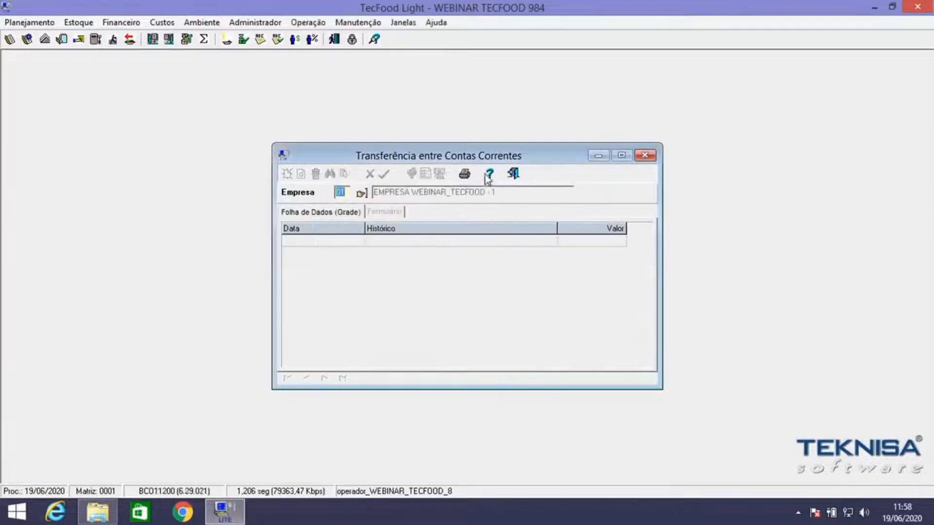
pyautogui.click(513, 174)
# Open the Relação de Saldos de Conta Corrente report from the bank control's bank movement reports.
pyautogui.click(121, 23)
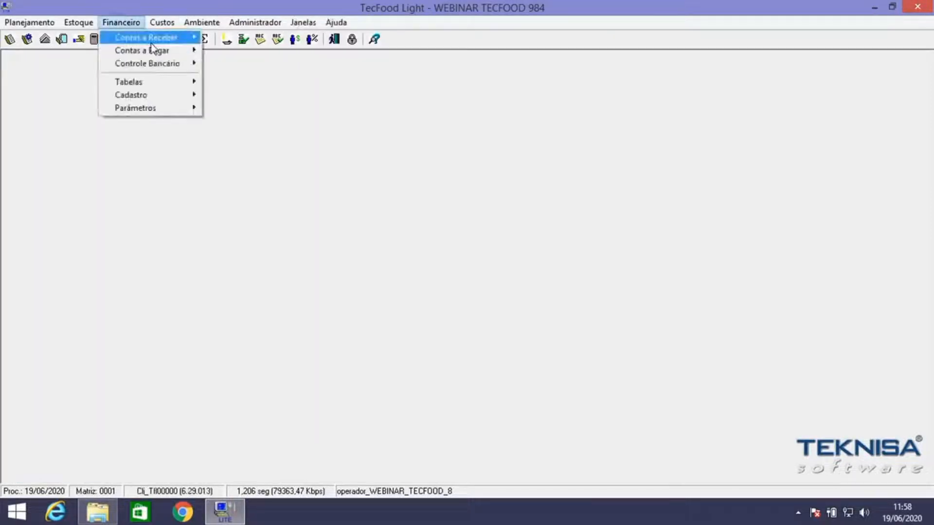
pyautogui.moveTo(149, 66)
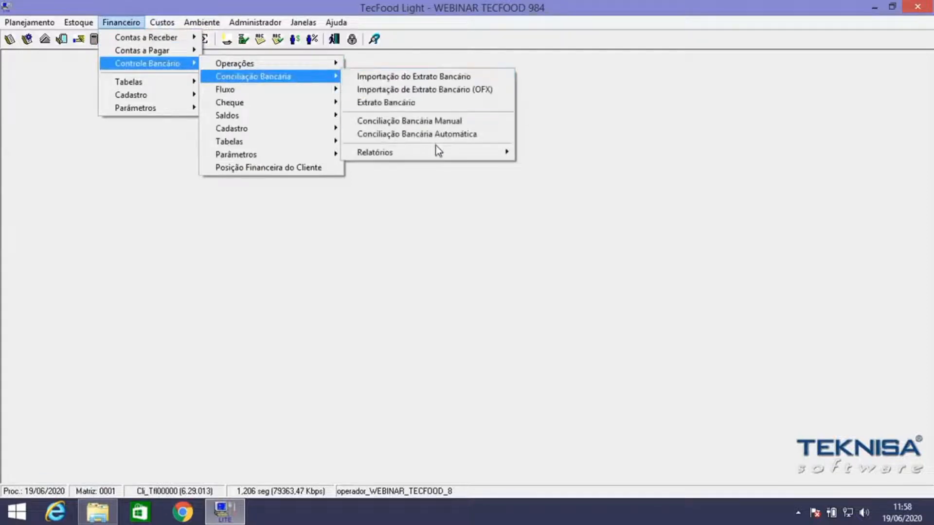
pyautogui.moveTo(439, 154)
pyautogui.moveTo(330, 63)
pyautogui.moveTo(419, 64)
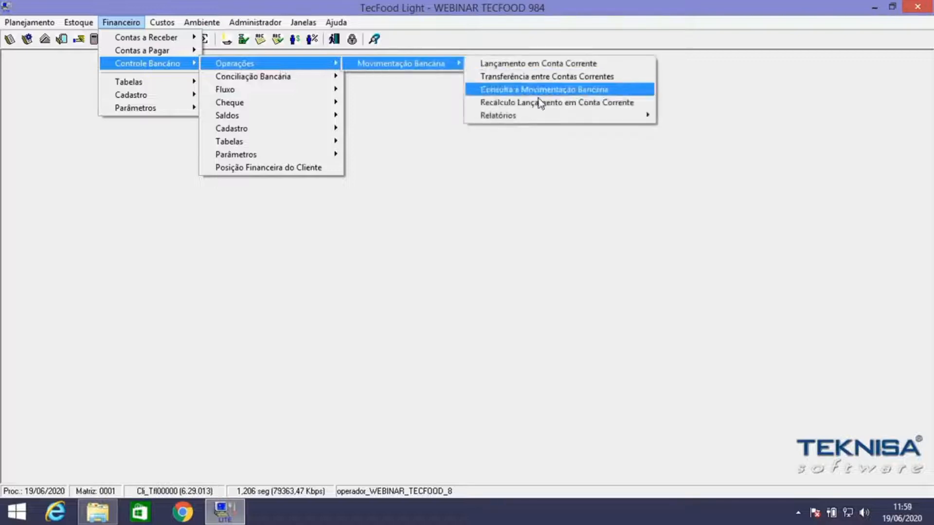
pyautogui.moveTo(531, 118)
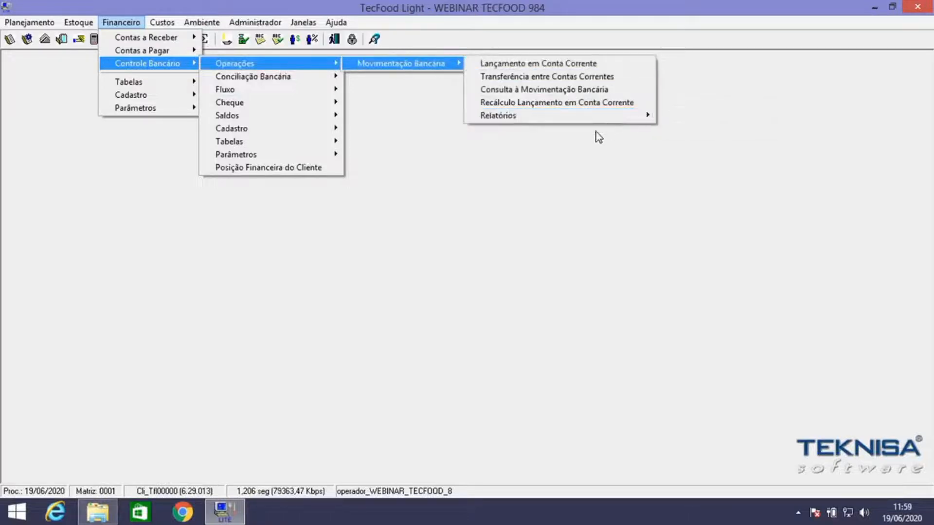
pyautogui.moveTo(648, 121)
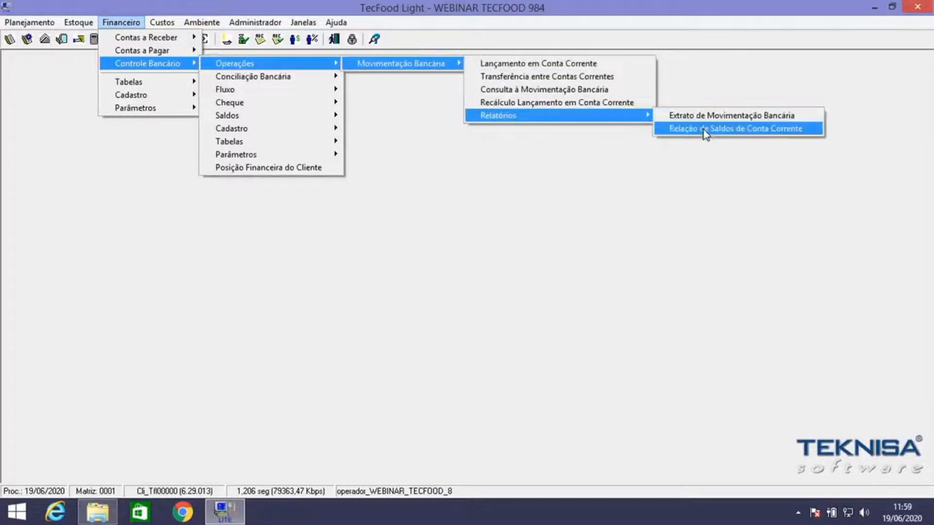
pyautogui.click(686, 130)
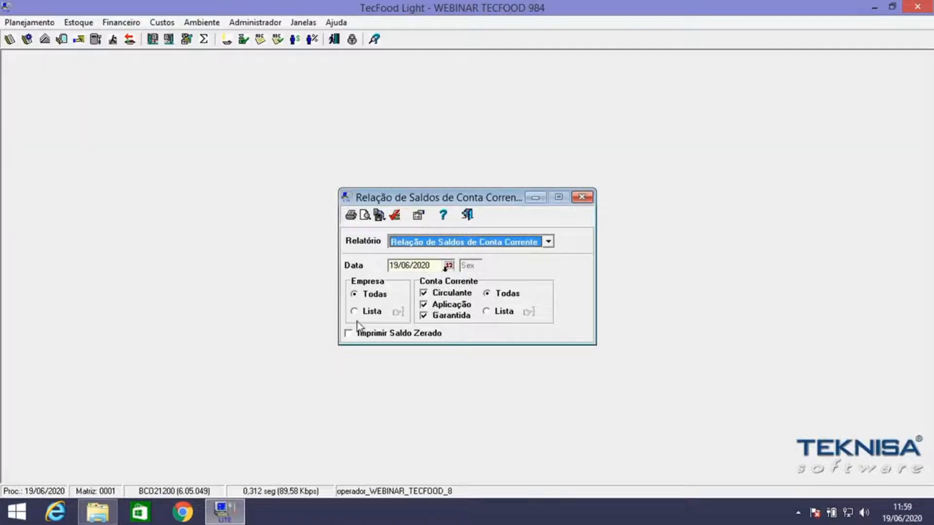
# Restrict the balance report to a list of companies containing only 01, EMPRESA WEBINAR_TECFOOD - 1.
pyautogui.click(370, 312)
pyautogui.click(398, 313)
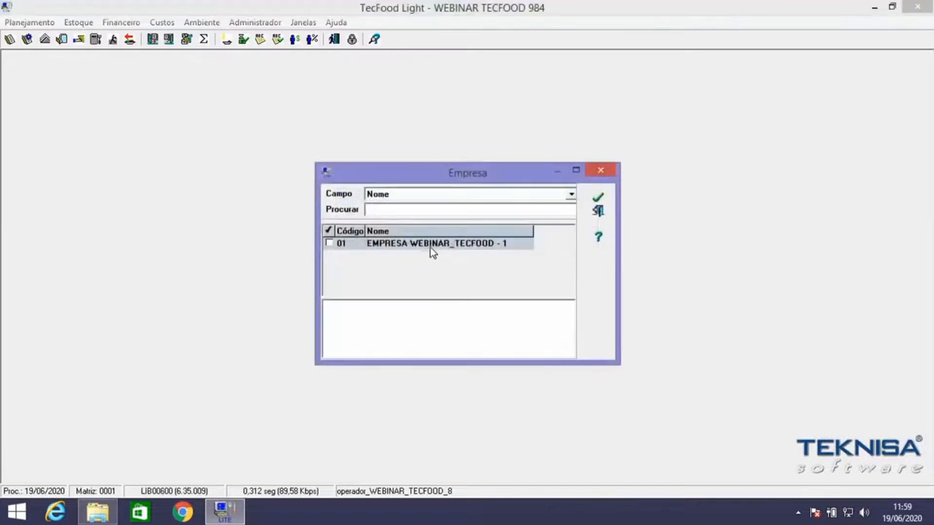
pyautogui.click(430, 245)
pyautogui.doubleClick(430, 245)
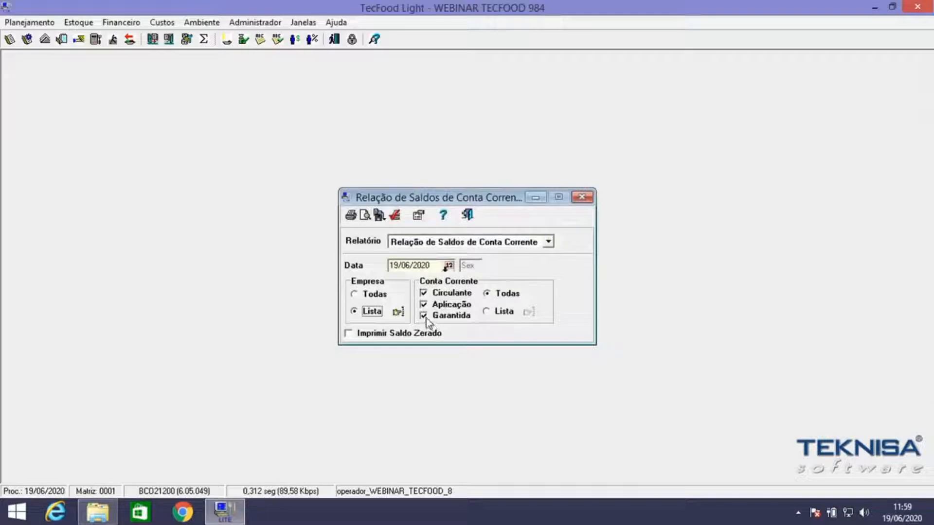
# Limit the balance report to a list of current accounts containing only CC WEBINAR SANTANDER.
pyautogui.click(506, 313)
pyautogui.click(529, 311)
pyautogui.click(575, 167)
pyautogui.doubleClick(221, 151)
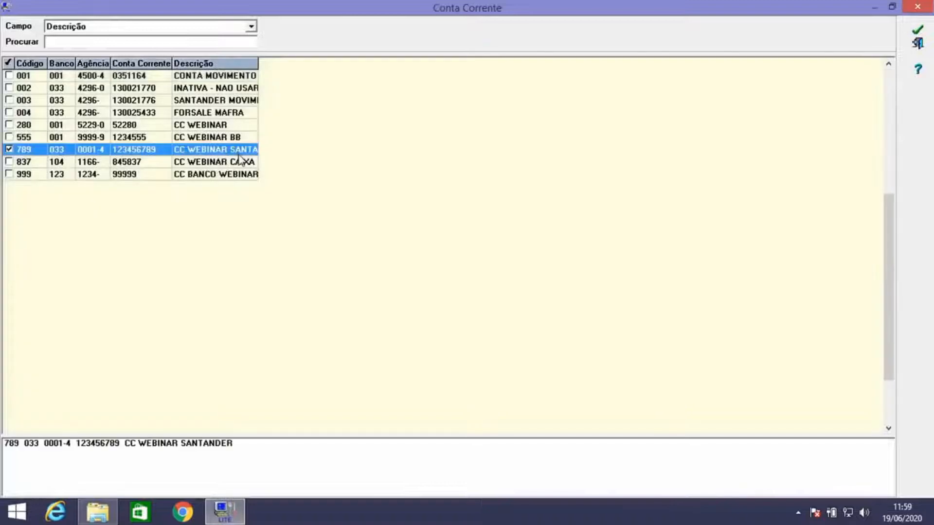
pyautogui.press('Return')
# Preview the balance report for all current accounts, and close the preview and the report window.
pyautogui.click(505, 295)
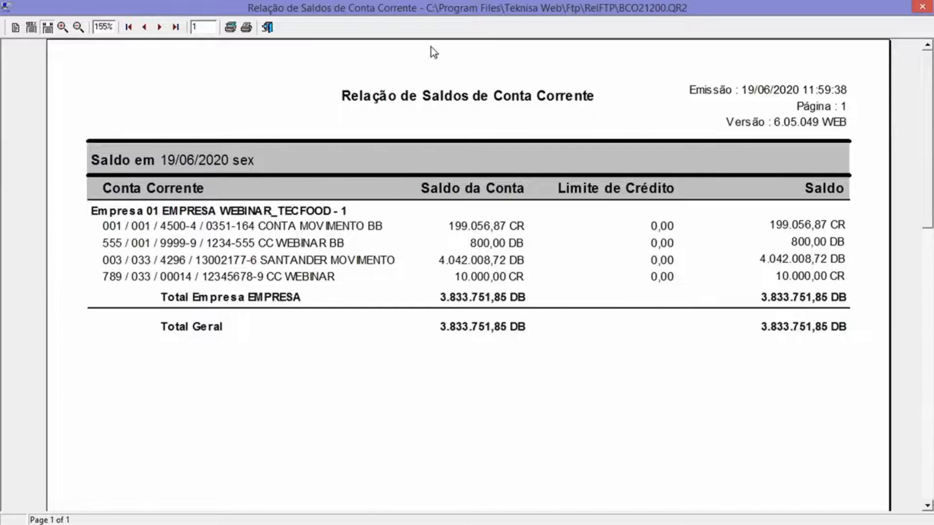
pyautogui.click(267, 27)
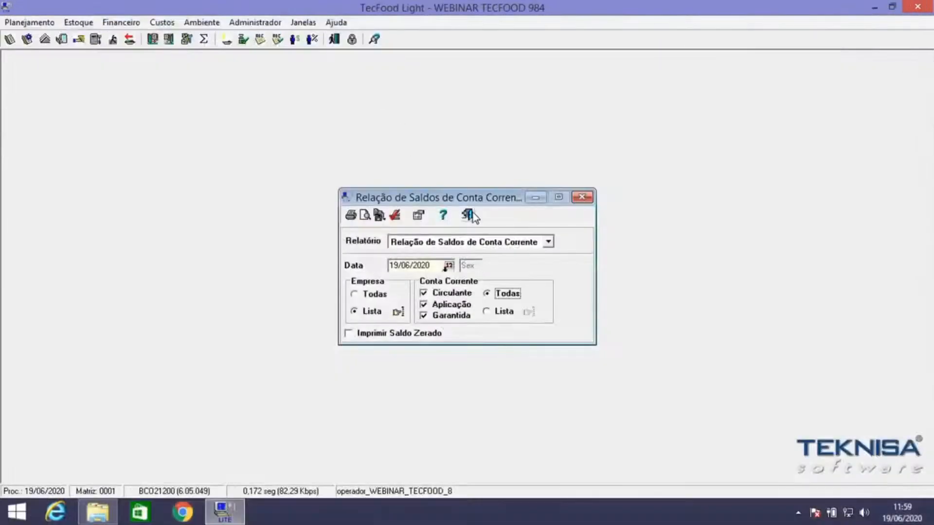
pyautogui.click(470, 215)
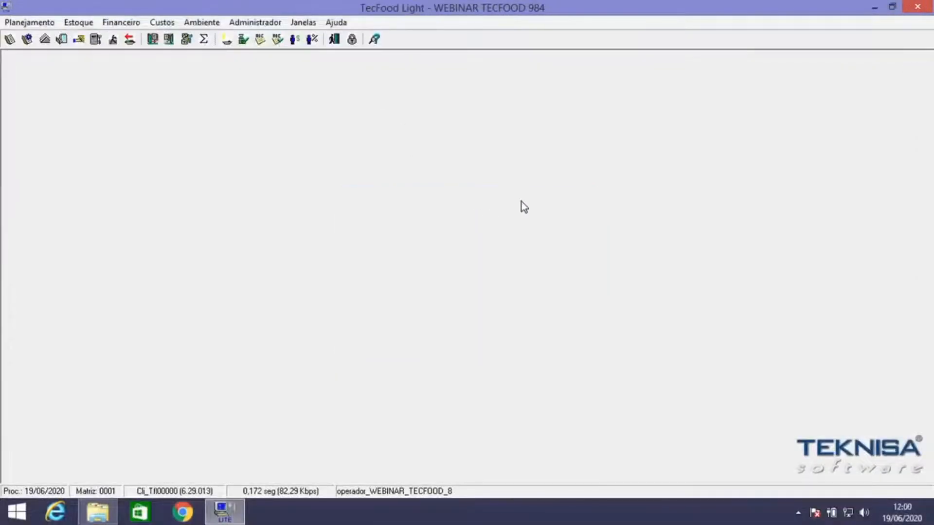
# Open the bank control's Fluxo de Caixa report and choose the Fluxo de Caixa Diário - Analítico model.
pyautogui.click(124, 22)
pyautogui.moveTo(154, 65)
pyautogui.moveTo(302, 90)
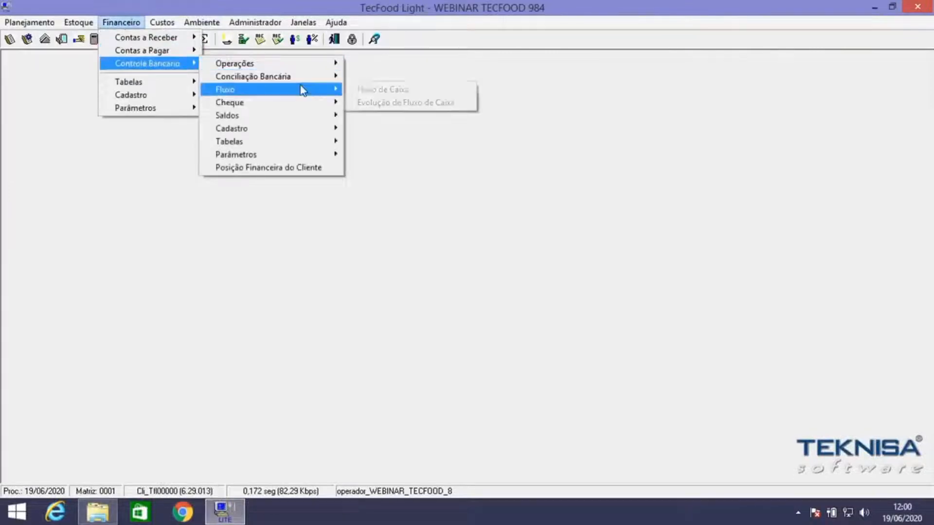
pyautogui.click(395, 90)
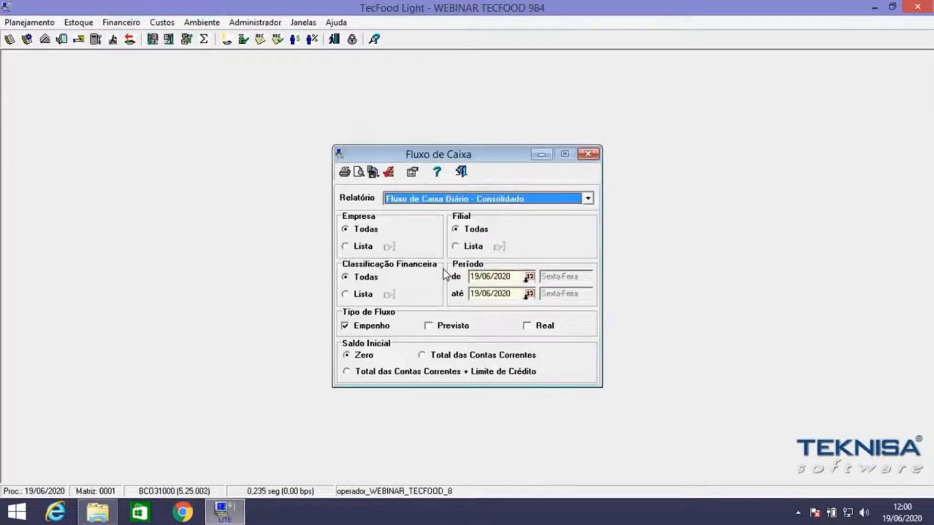
pyautogui.moveTo(488, 161); pyautogui.dragTo(472, 147)
pyautogui.click(500, 186)
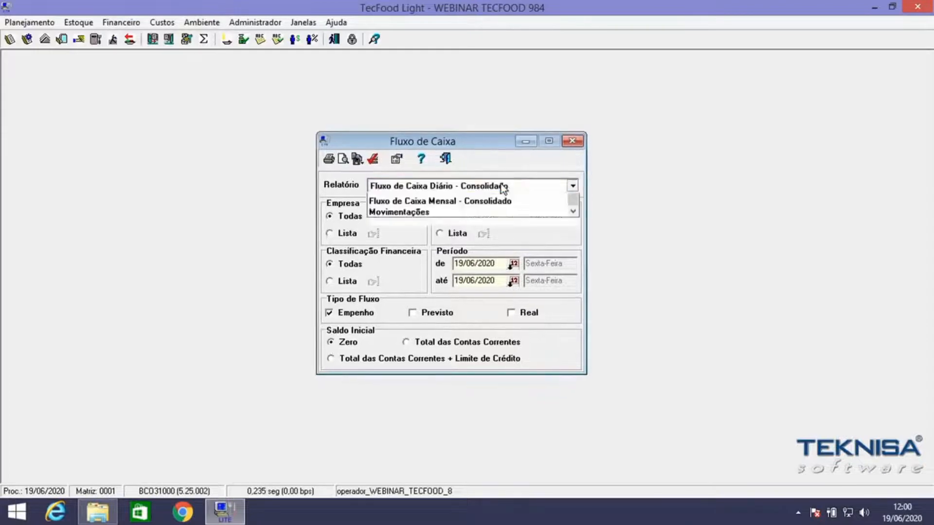
pyautogui.moveTo(576, 249); pyautogui.dragTo(571, 220)
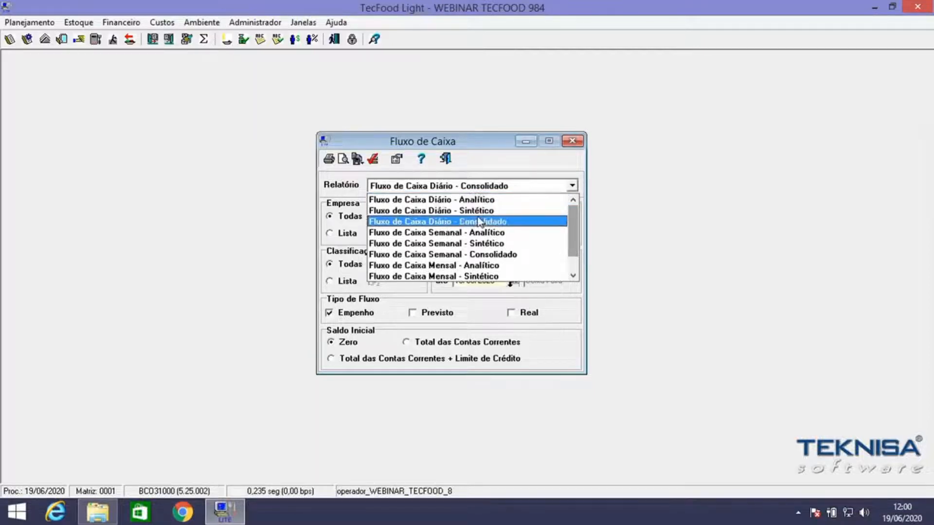
pyautogui.click(448, 205)
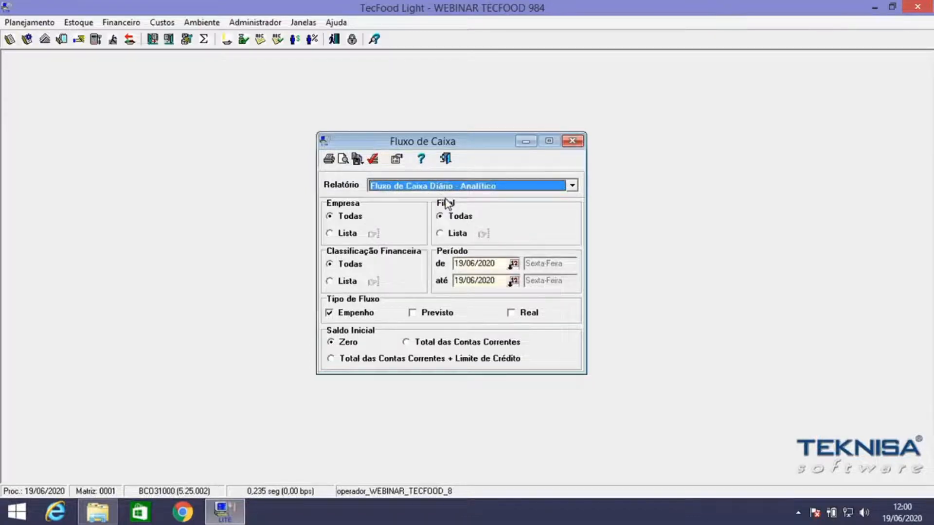
# Restrict the cash flow report to company 01, EMPRESA WEBINAR_TECFOOD - 1, and to branch 0001, FILIAL - WEBINAR_TECFOOD - 1.
pyautogui.click(342, 234)
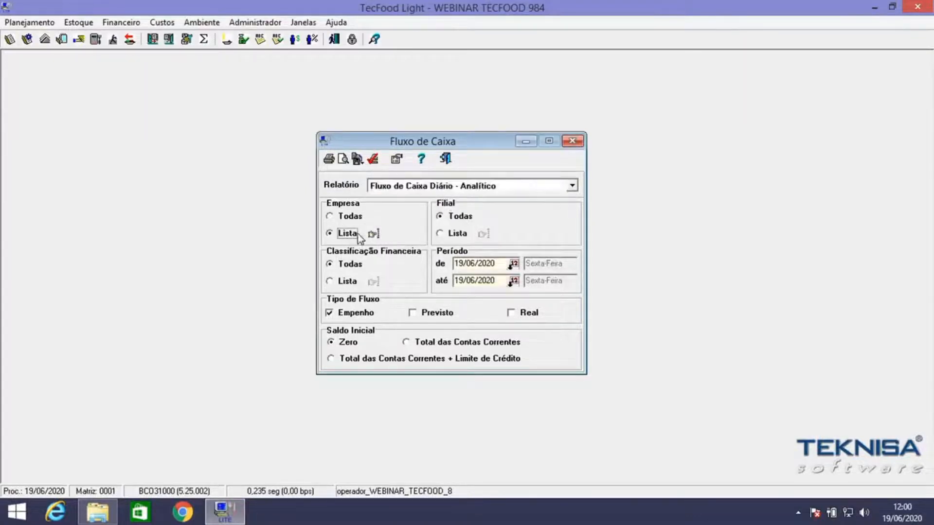
pyautogui.click(373, 234)
pyautogui.doubleClick(522, 245)
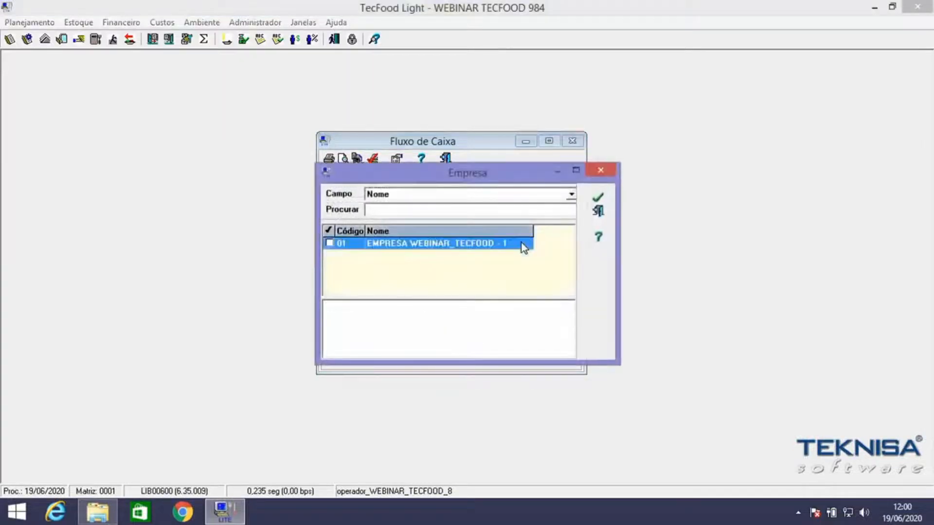
pyautogui.click(595, 197)
pyautogui.click(452, 234)
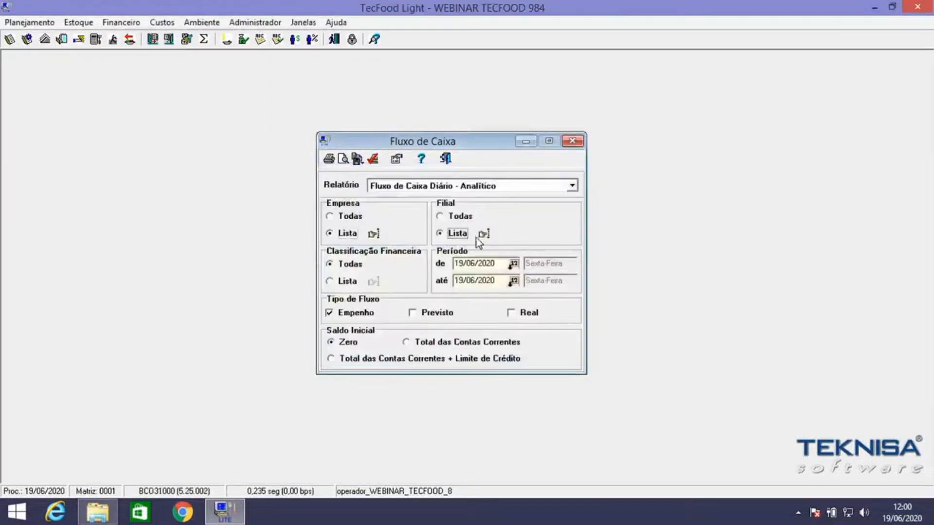
pyautogui.click(480, 235)
pyautogui.doubleClick(429, 243)
pyautogui.click(598, 197)
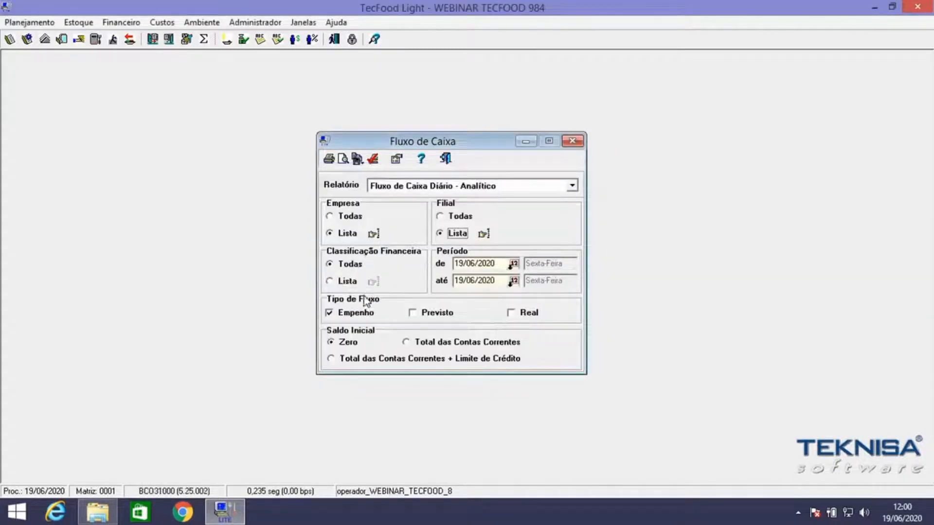
# Preview the daily cash flow with the period starting on 01/05/2020 and the Empenho, Previsto and Real flow types included.
pyautogui.doubleClick(460, 264)
pyautogui.write('0105')
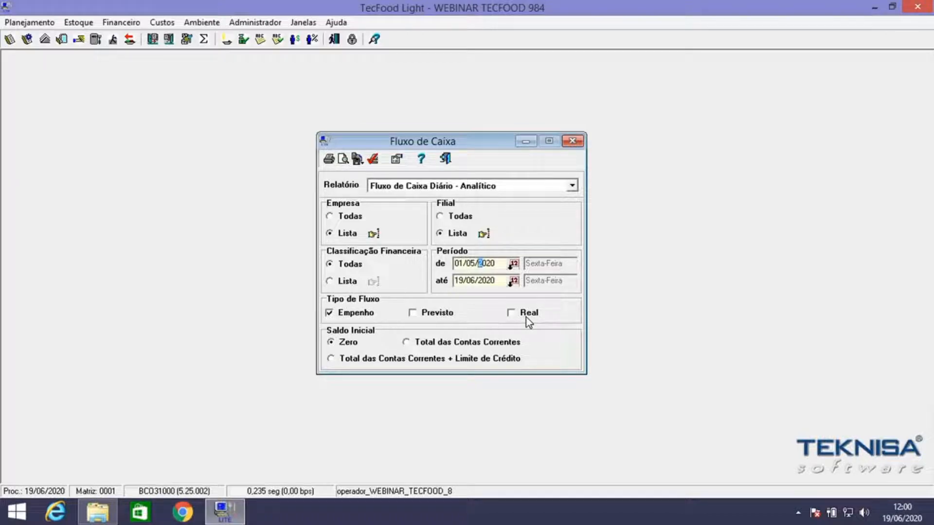
pyautogui.click(329, 314)
pyautogui.click(414, 315)
pyautogui.click(513, 312)
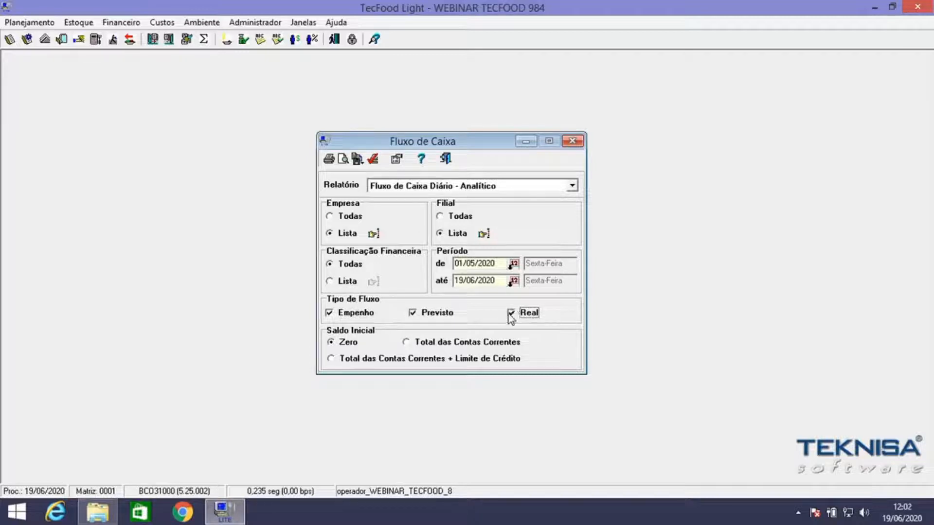
pyautogui.click(343, 159)
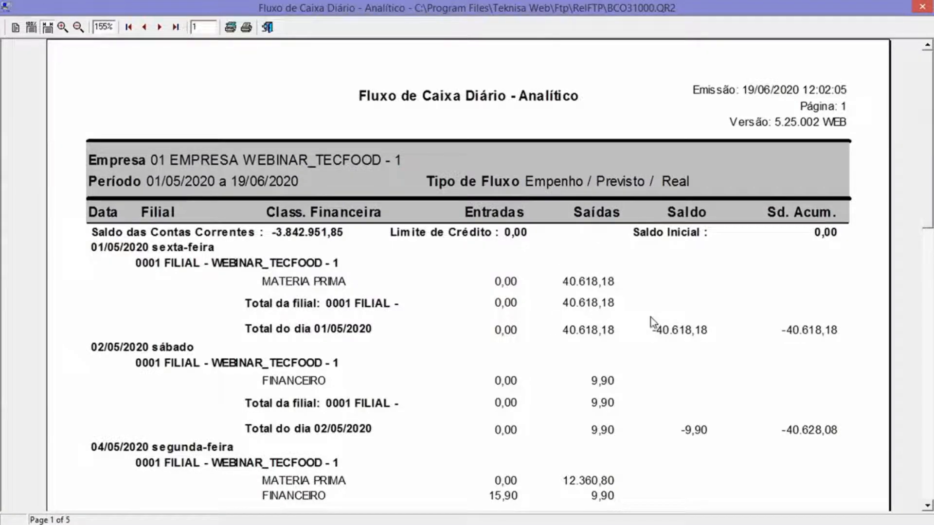
# Review the daily cash flow report and close its preview.
pyautogui.moveTo(932, 205); pyautogui.dragTo(896, 390)
pyautogui.click(267, 27)
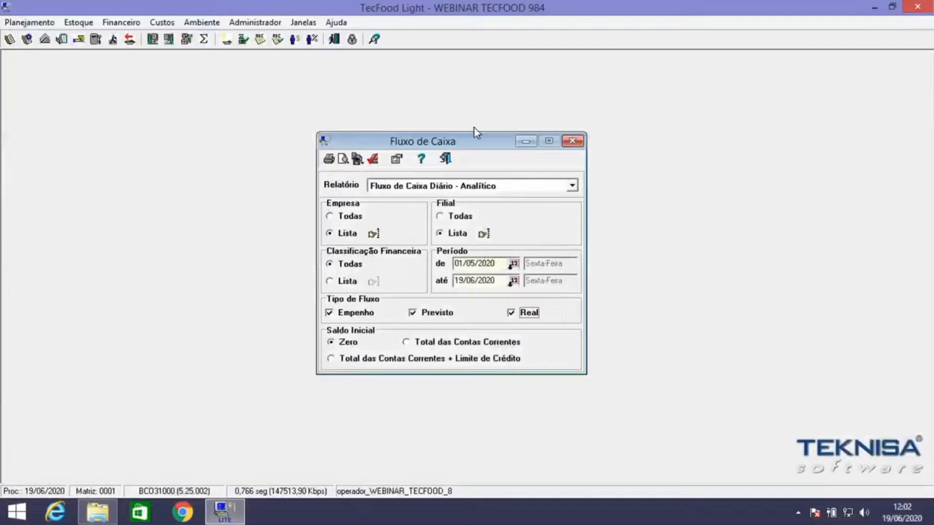
# Preview the Fluxo de Caixa Semanal - Analítico report with the same filters, read through its weekly totals, and close the preview.
pyautogui.click(471, 186)
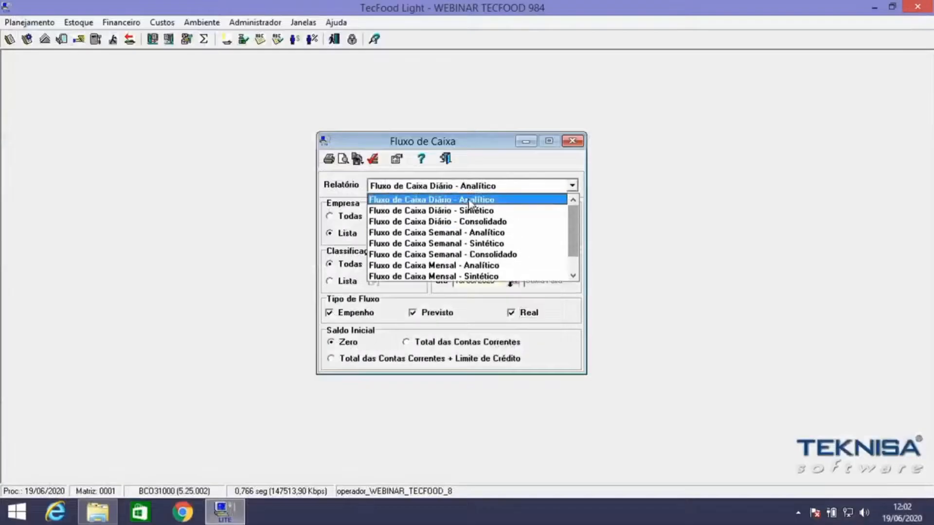
pyautogui.click(463, 235)
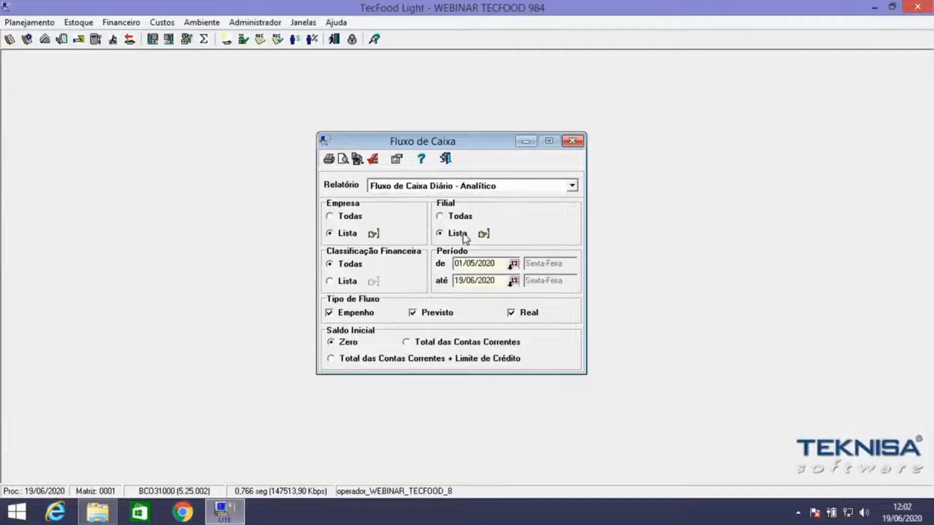
pyautogui.click(357, 163)
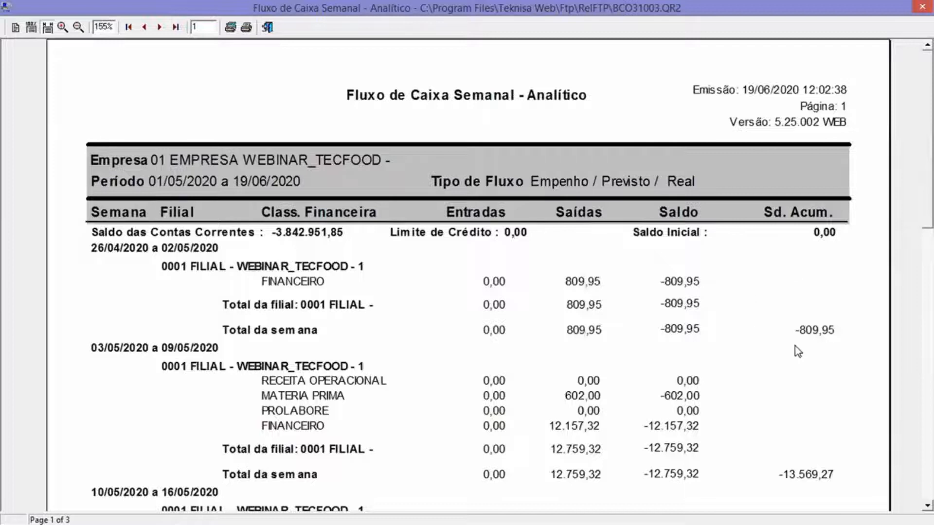
pyautogui.moveTo(929, 223); pyautogui.dragTo(929, 276)
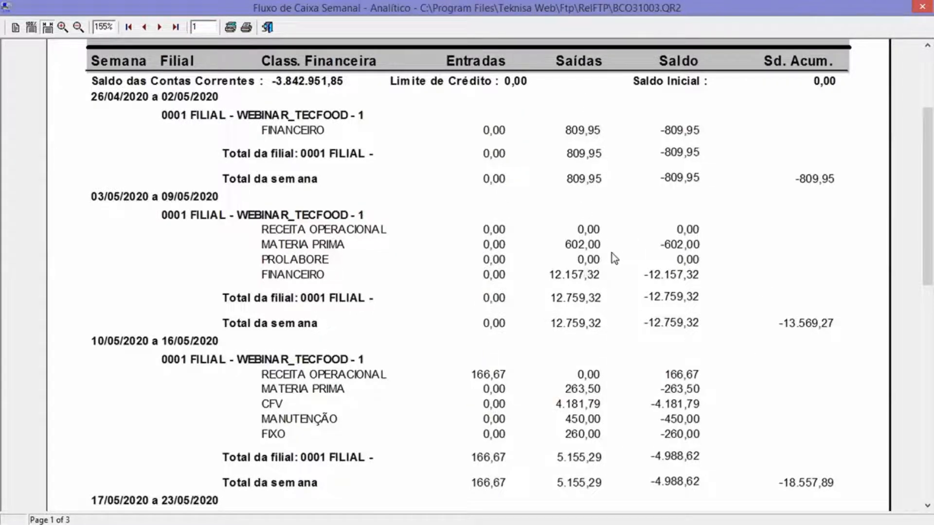
pyautogui.scroll(-3, 930, 261)
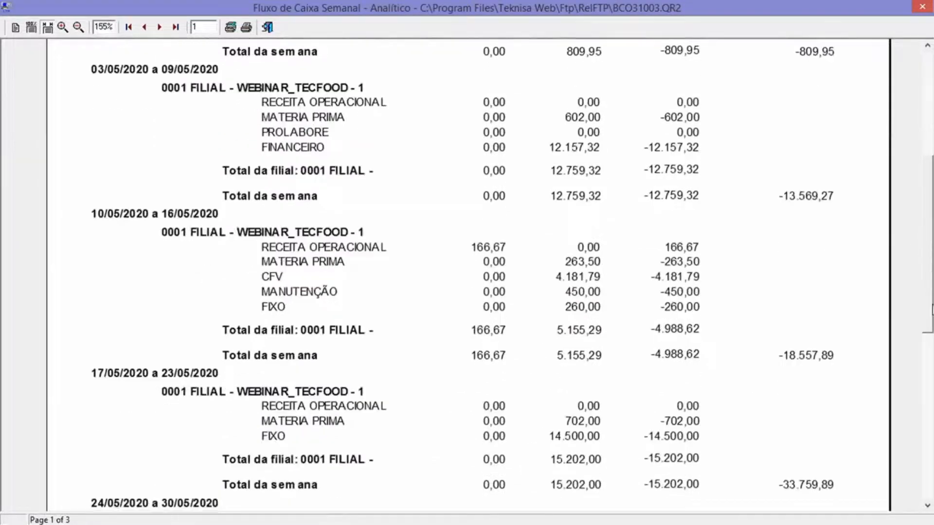
pyautogui.click(268, 27)
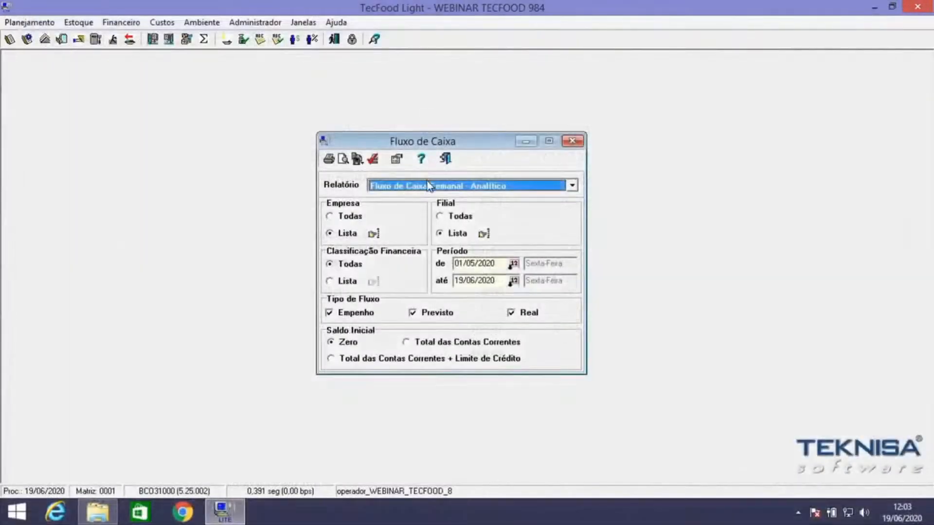
# Preview the Fluxo de Caixa Mensal - Analítico report, read through its May and June 2020 totals, and close the preview.
pyautogui.click(429, 184)
pyautogui.click(450, 242)
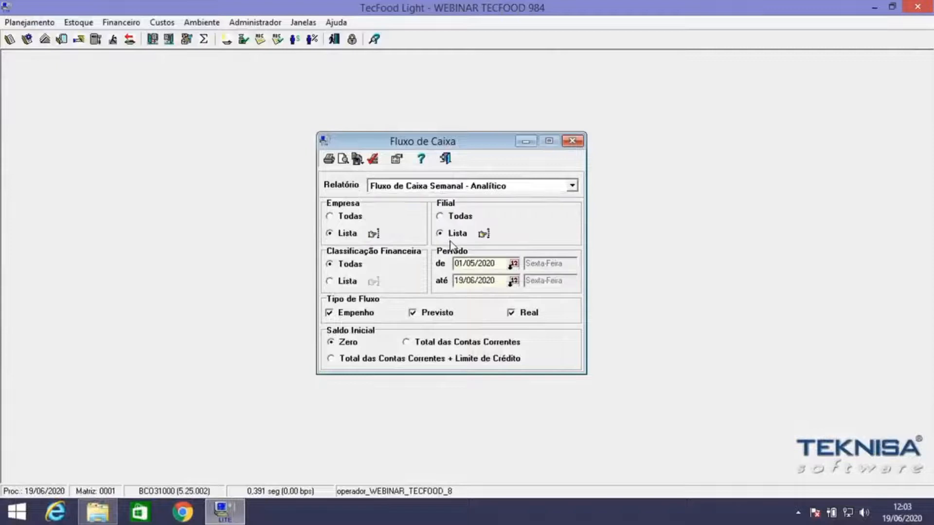
pyautogui.click(343, 158)
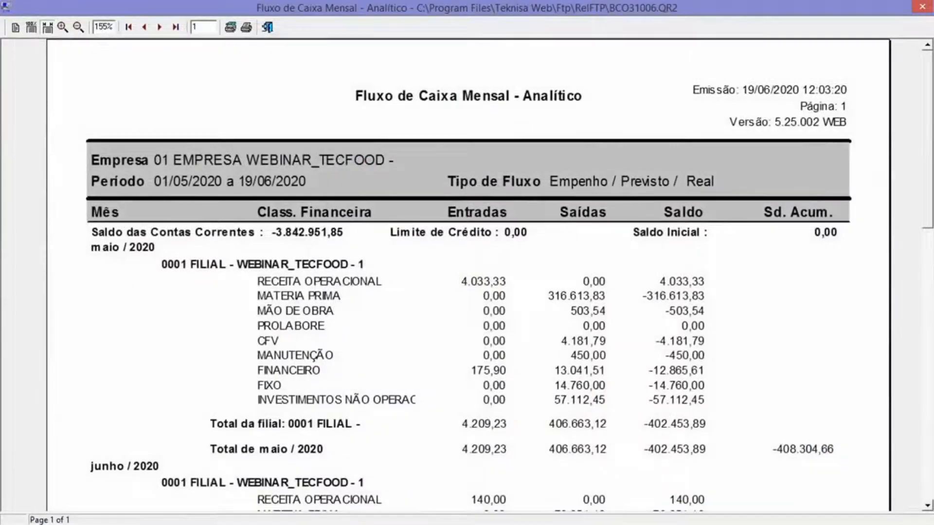
pyautogui.scroll(-2, 86, 203)
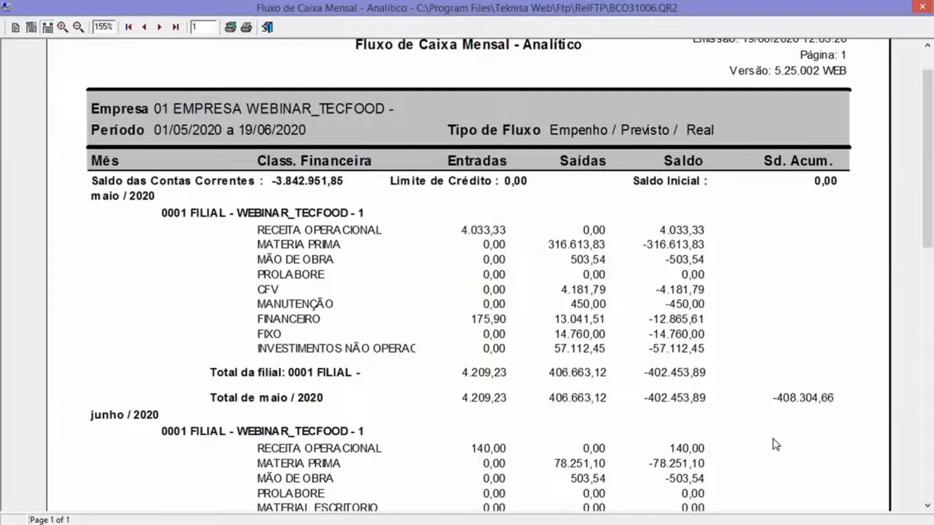
pyautogui.scroll(-3, 467, 273)
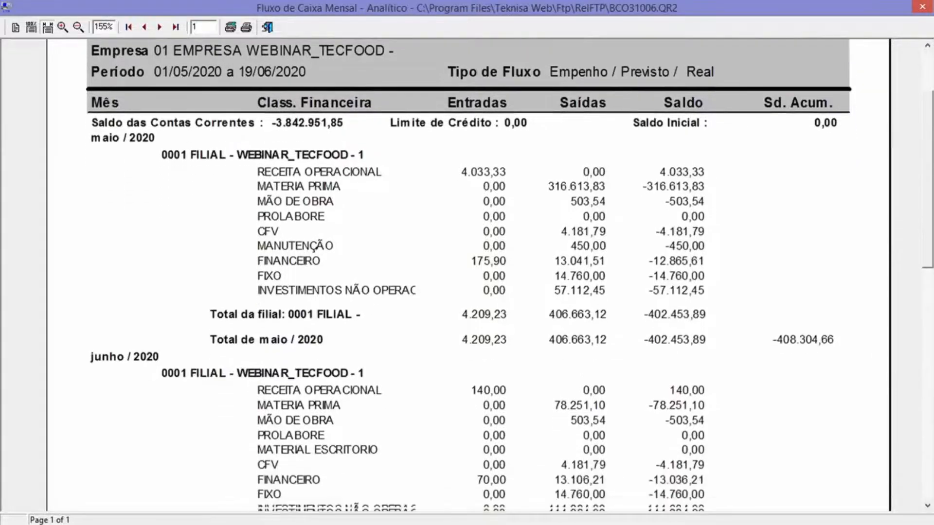
pyautogui.scroll(-1, 931, 314)
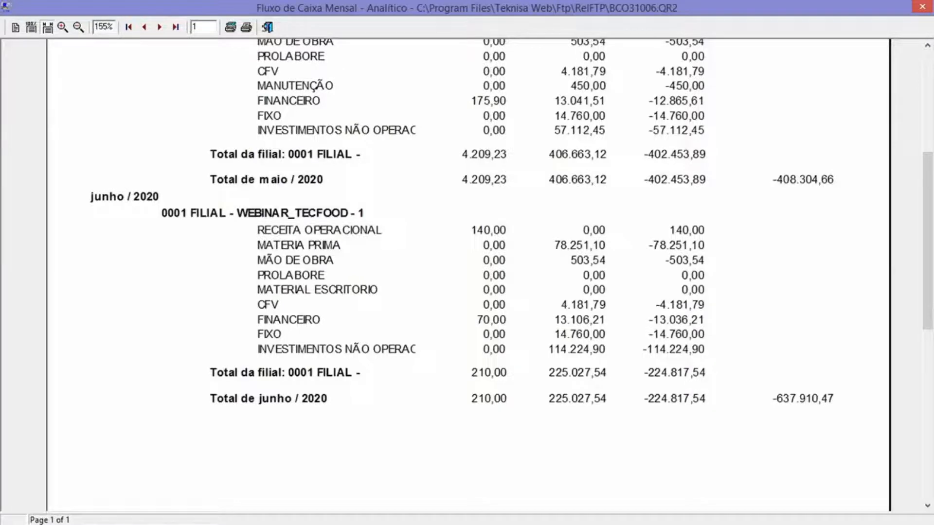
pyautogui.click(266, 28)
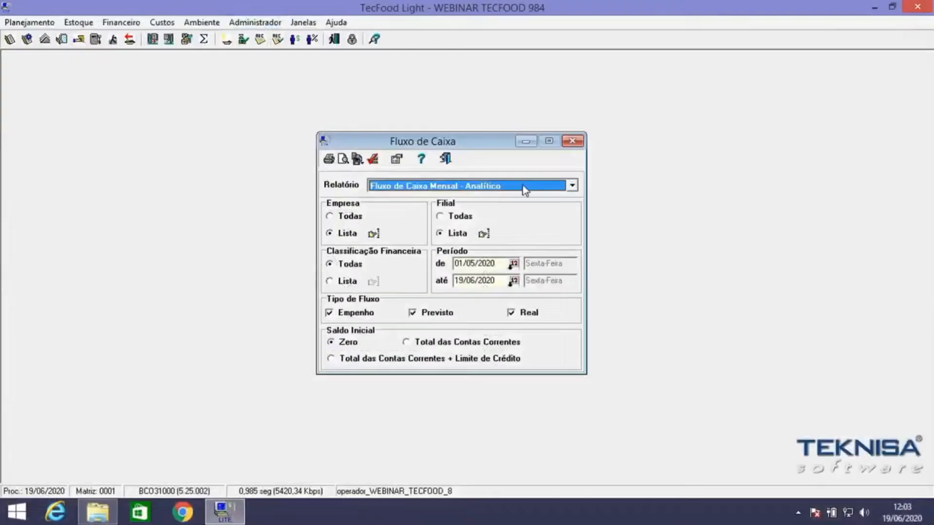
# Preview the Fluxo de Caixa Mensal - Sintético report, and close the preview and the cash flow report window.
pyautogui.click(455, 188)
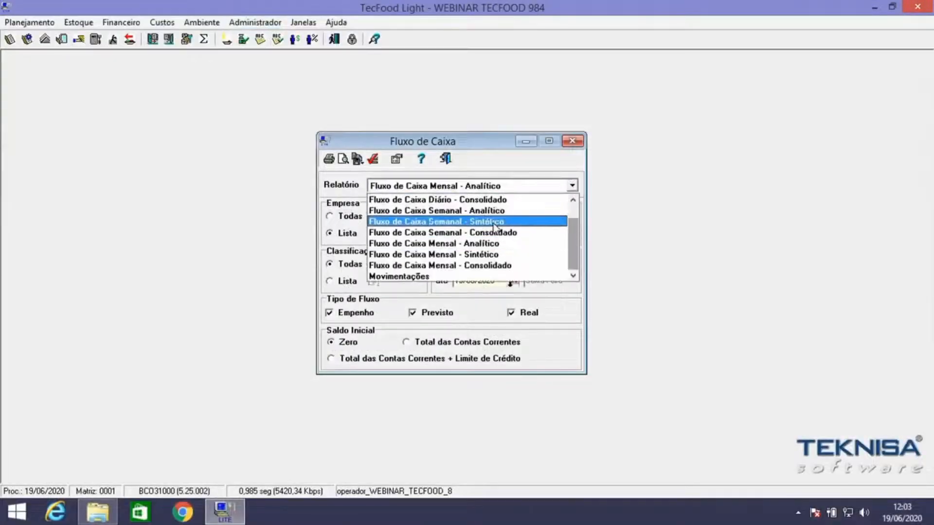
pyautogui.click(488, 255)
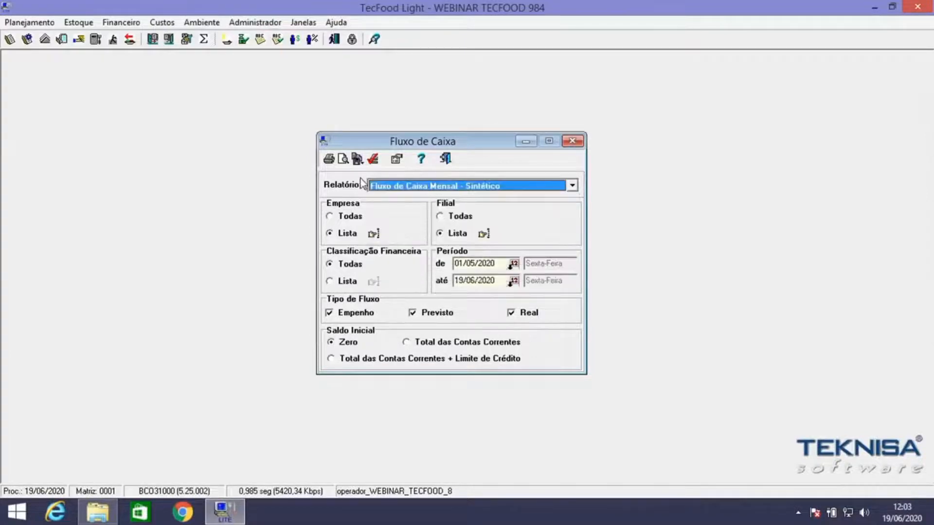
pyautogui.click(343, 159)
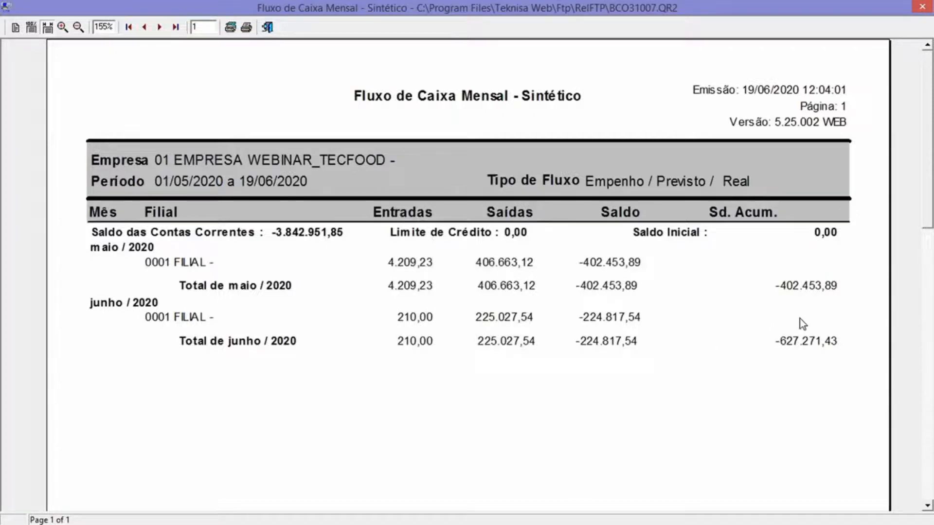
pyautogui.click(267, 27)
pyautogui.click(445, 159)
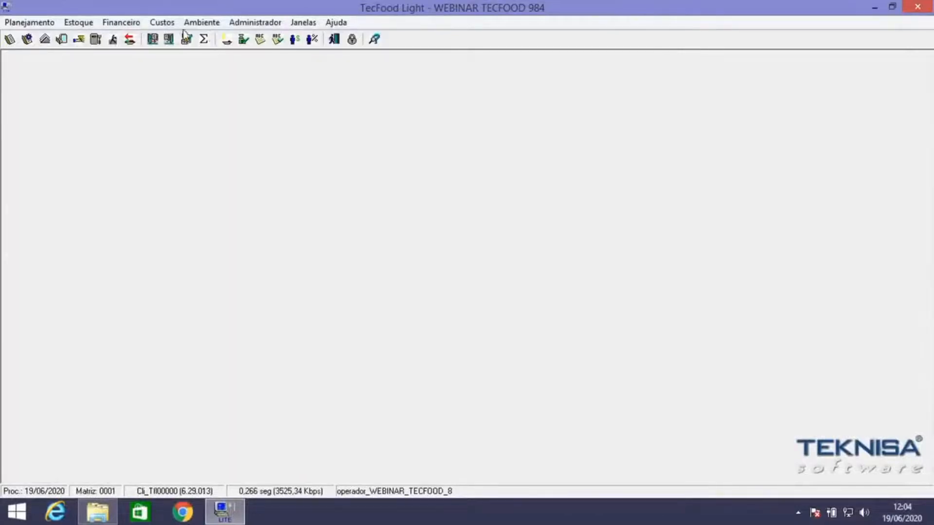
# Open the bank control's Talão de Cheque registration.
pyautogui.click(123, 22)
pyautogui.moveTo(164, 53)
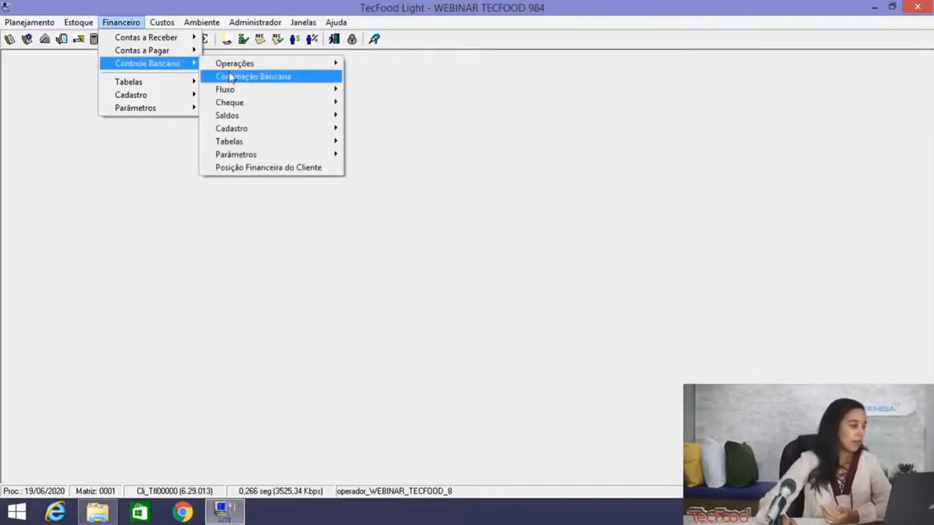
pyautogui.moveTo(290, 108)
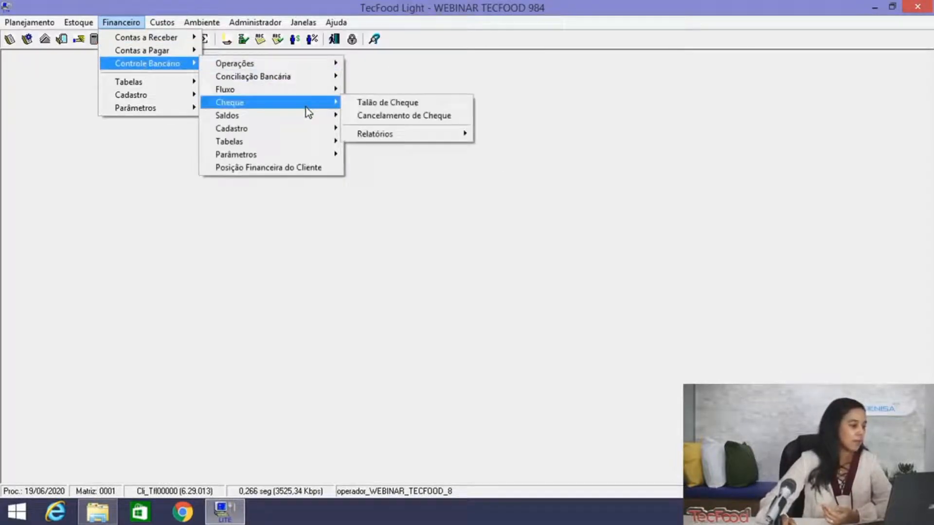
pyautogui.click(364, 104)
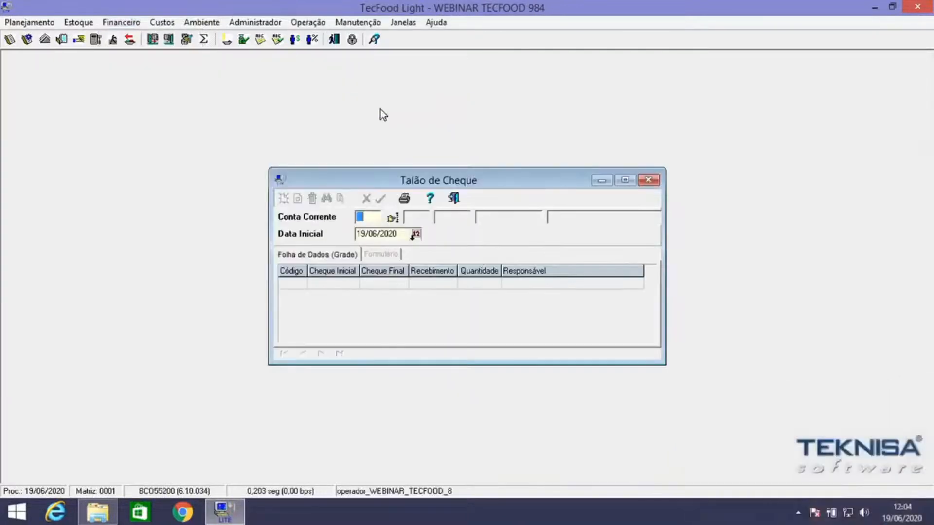
# Choose the CC WEBINAR SANTANDER current account and start a new checkbook record in the maximized window.
pyautogui.click(394, 218)
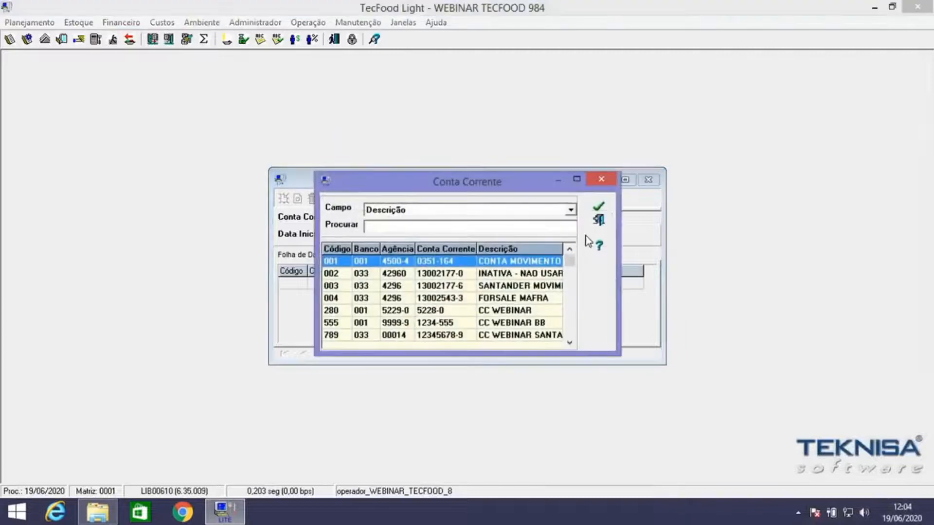
pyautogui.click(526, 334)
pyautogui.click(598, 207)
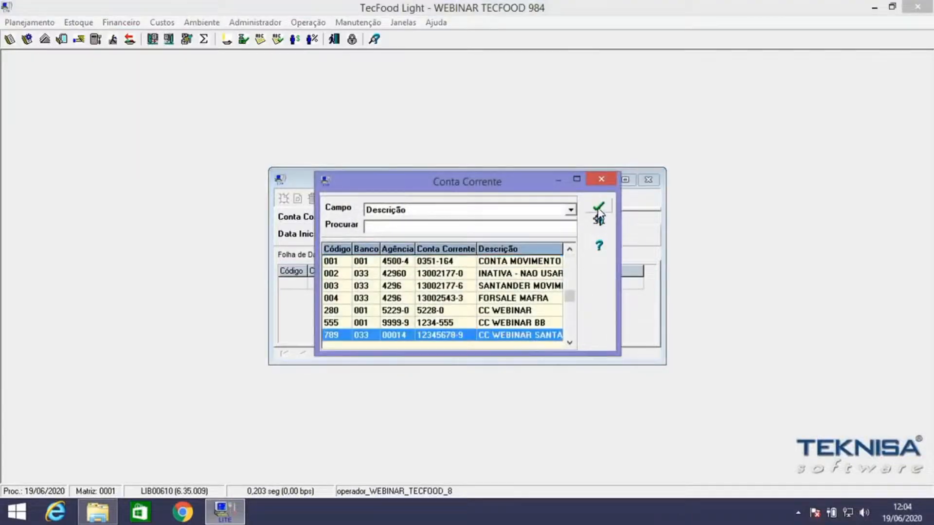
pyautogui.click(387, 293)
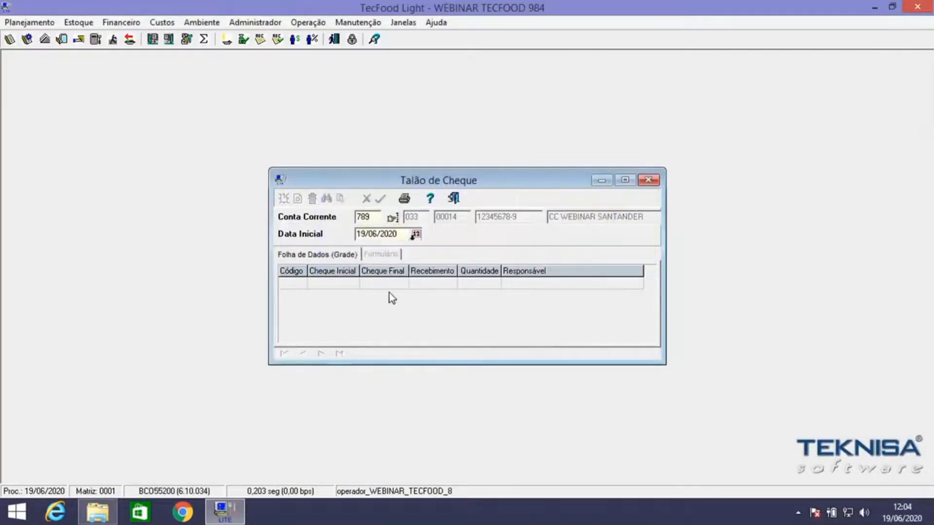
pyautogui.click(282, 200)
pyautogui.click(625, 180)
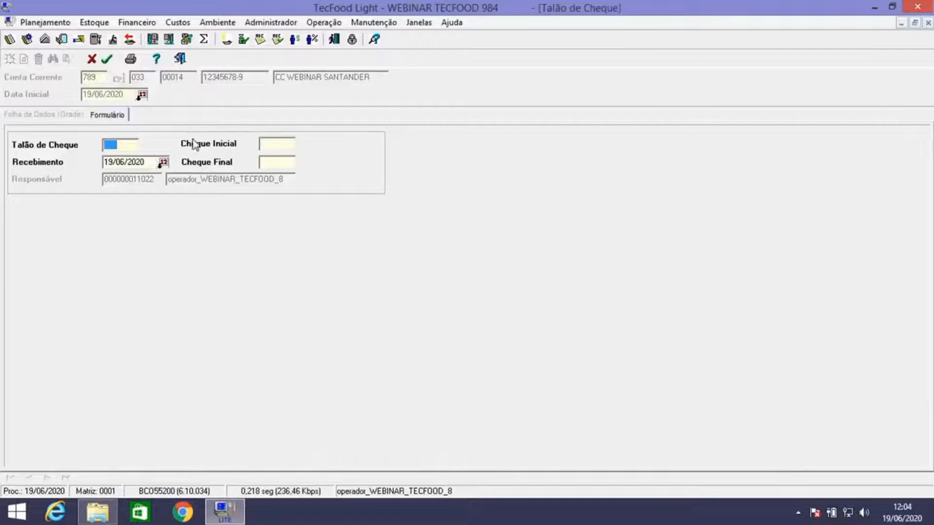
# Try 000001 and 000005 as the new checkbook's number.
pyautogui.click(117, 163)
pyautogui.click(500, 305)
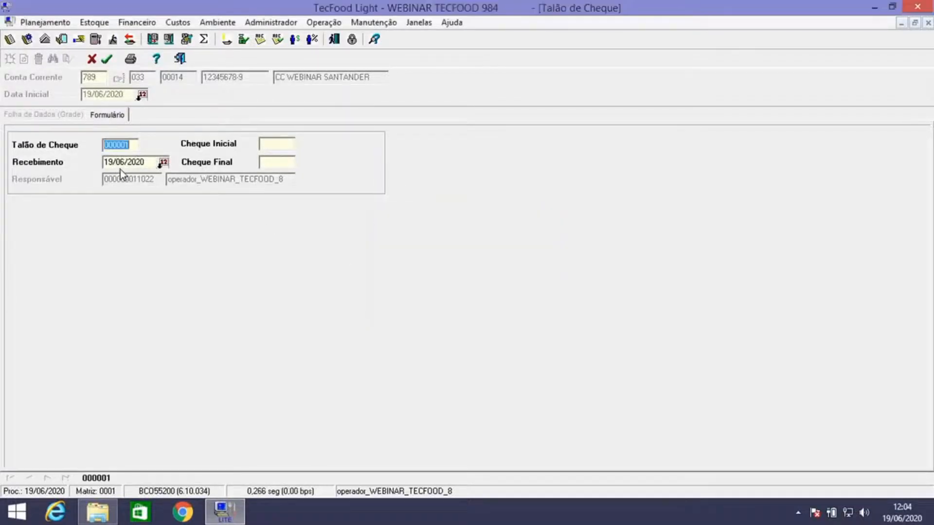
pyautogui.write('5')
pyautogui.click(106, 163)
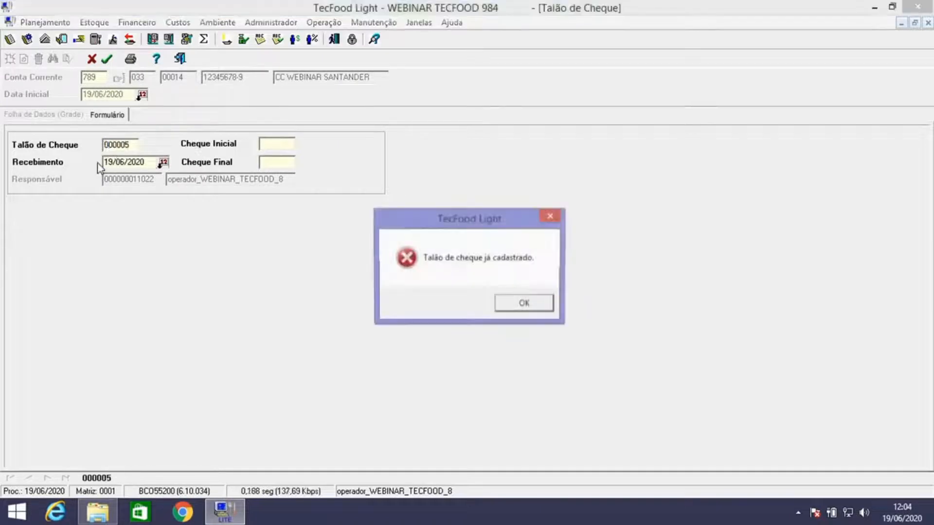
pyautogui.click(532, 305)
# Set the checkbook number to 000010 and keep 19/06/2020 as the receipt date.
pyautogui.write('10')
pyautogui.doubleClick(133, 163)
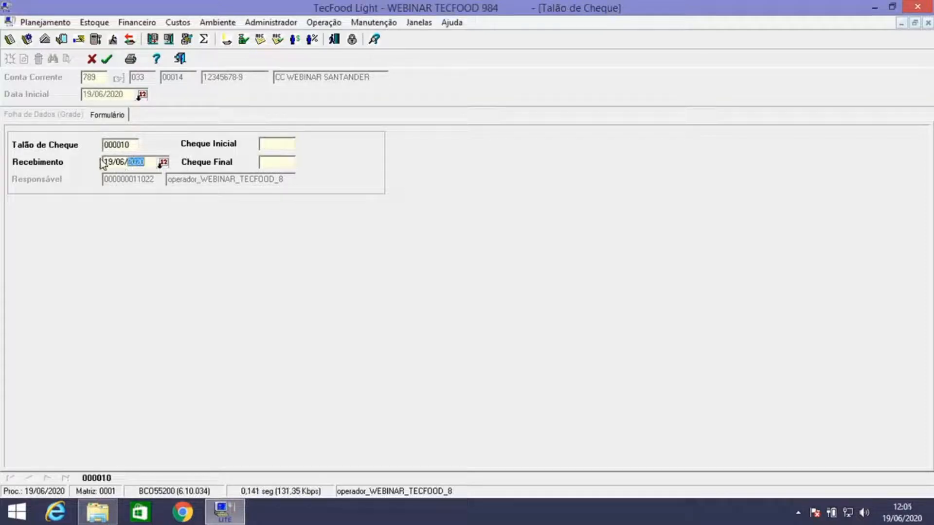
pyautogui.press('Tab')
# Try 000001 as the checkbook's initial cheque number.
pyautogui.click(269, 164)
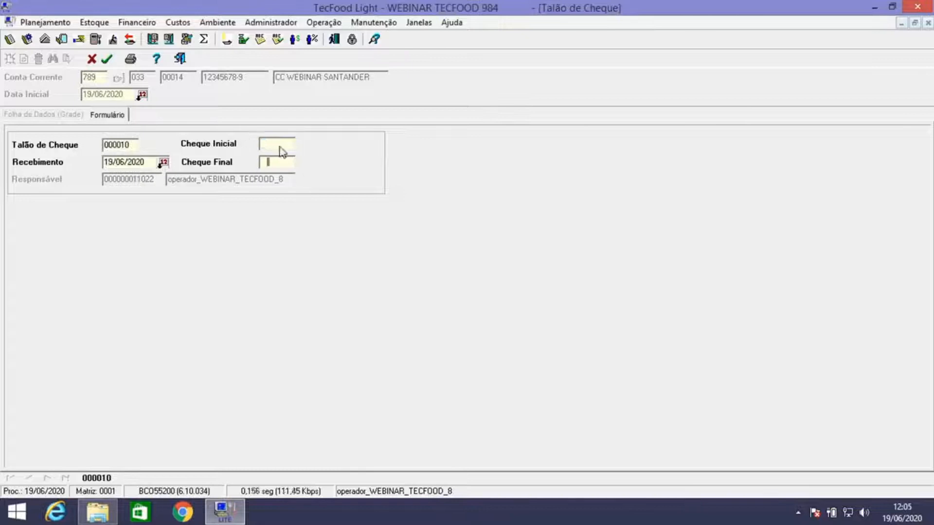
pyautogui.click(276, 143)
pyautogui.moveTo(282, 143); pyautogui.dragTo(233, 139)
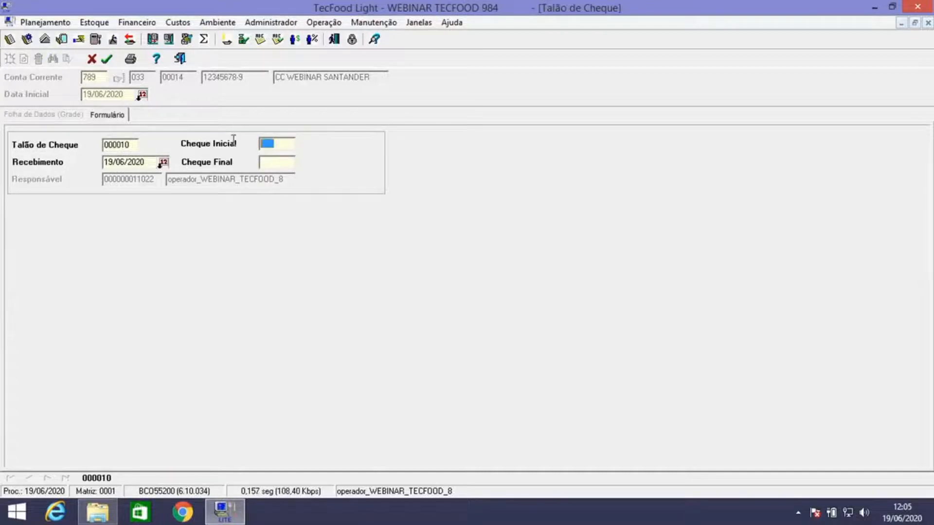
pyautogui.write('1')
pyautogui.click(267, 161)
pyautogui.click(546, 305)
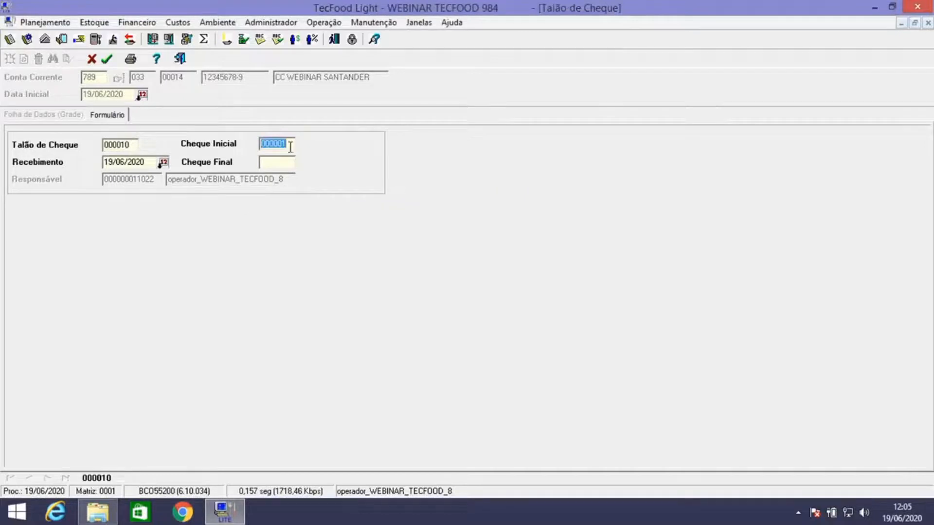
# Set the initial cheque to 000088 and the final cheque to 000095, and save the checkbook.
pyautogui.write('88')
pyautogui.click(263, 164)
pyautogui.write('95')
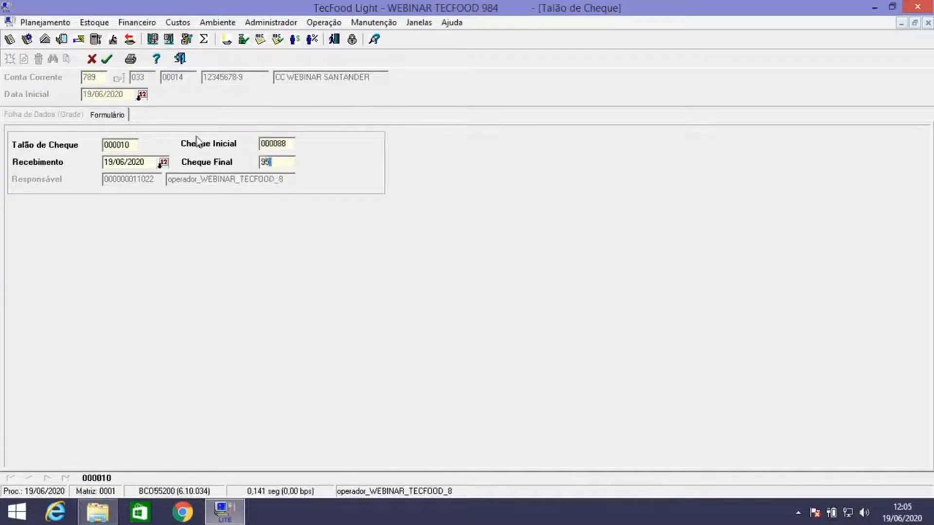
pyautogui.press('Tab')
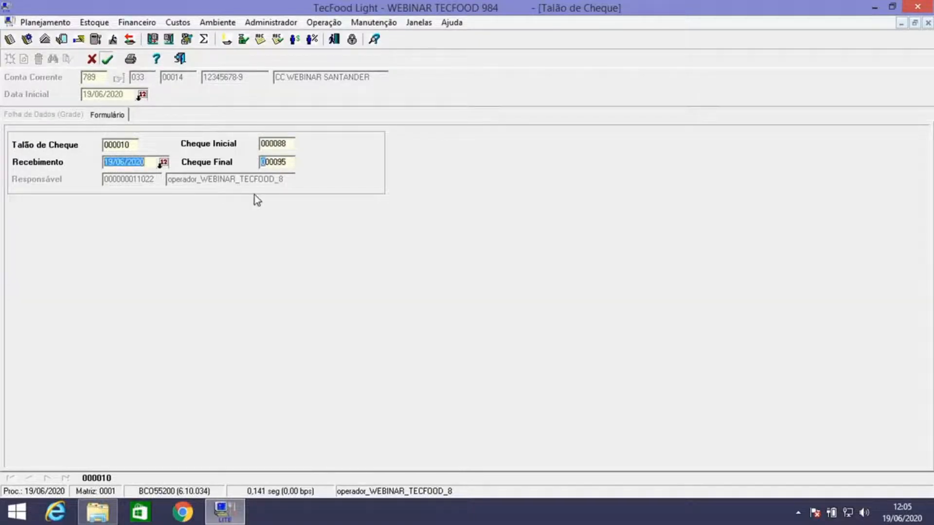
pyautogui.press('F2')
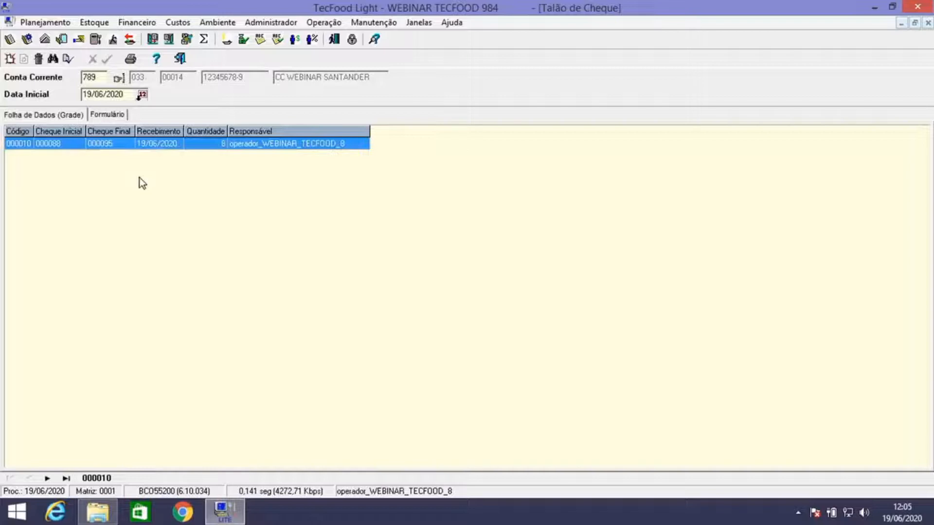
# Open the Relação de Cheques report and limit its company list to EMPRESA WEBINAR_TECFOOD - 1.
pyautogui.click(133, 19)
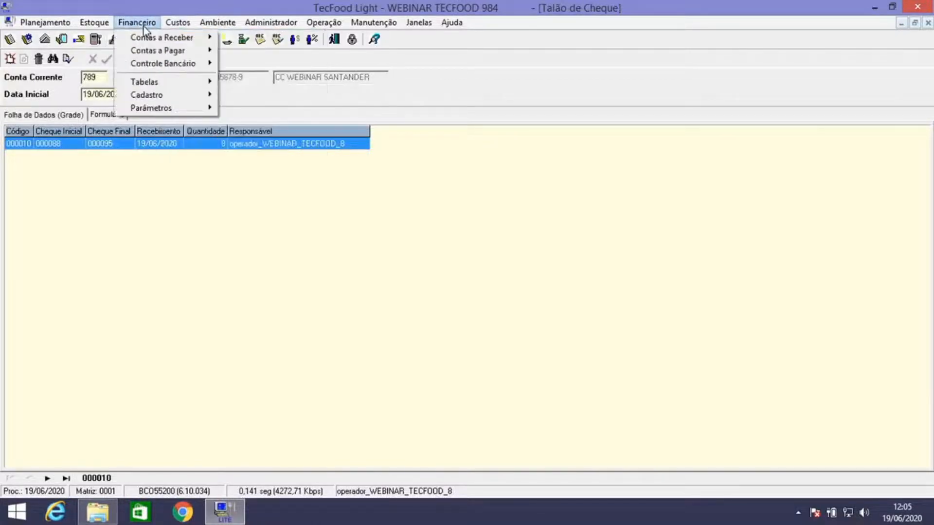
pyautogui.moveTo(164, 62)
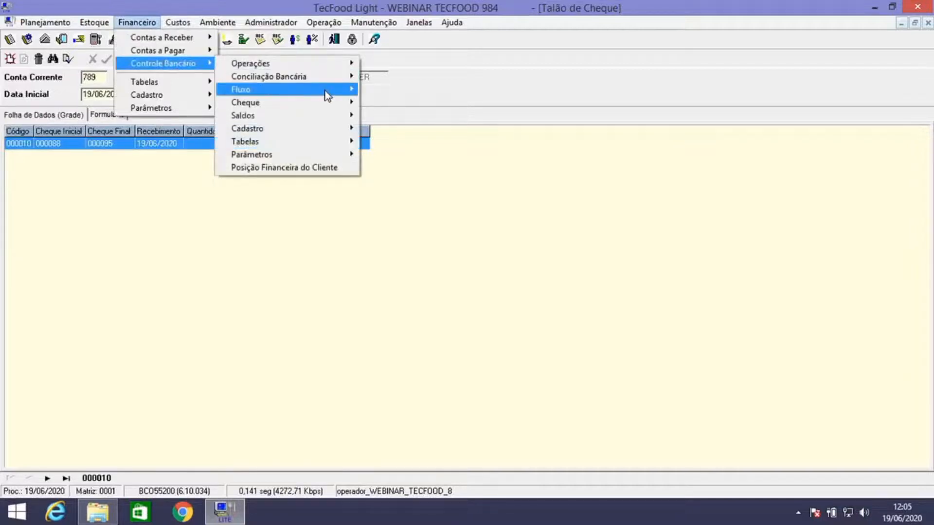
pyautogui.moveTo(326, 91)
pyautogui.moveTo(462, 132)
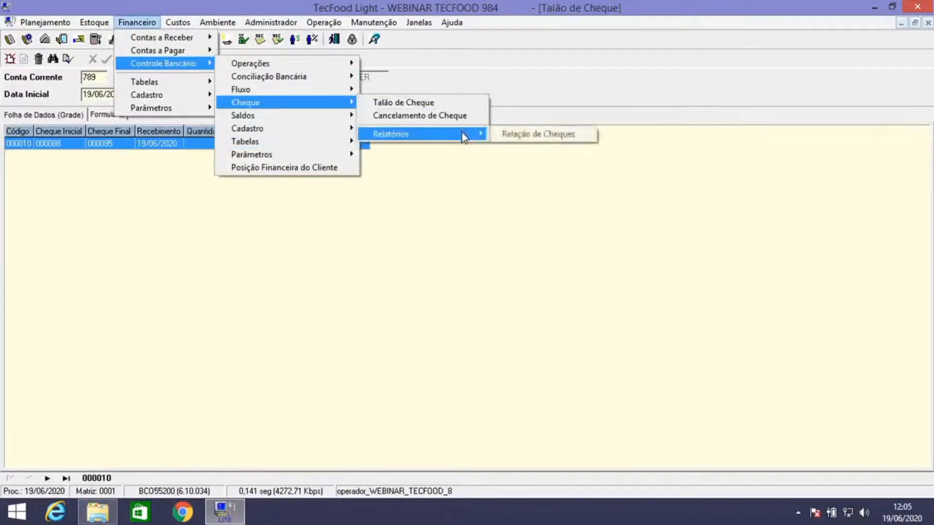
pyautogui.click(540, 136)
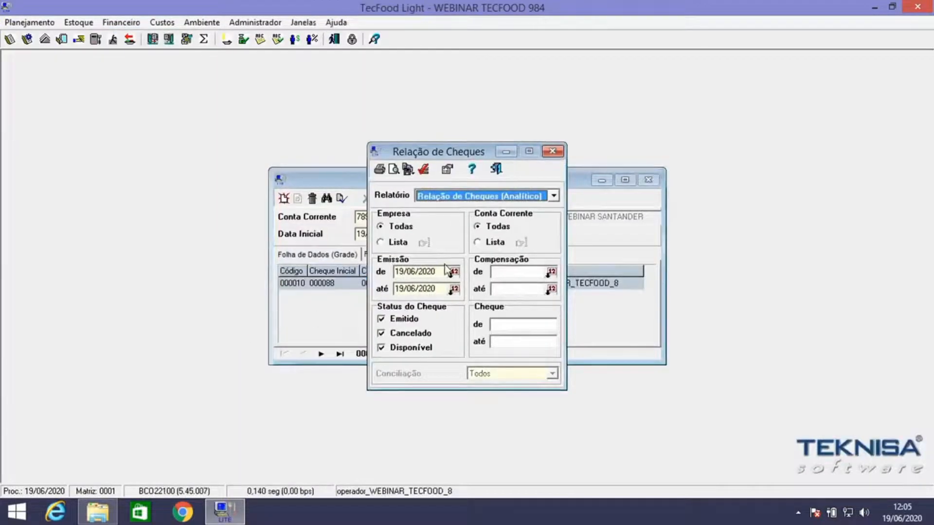
pyautogui.click(399, 243)
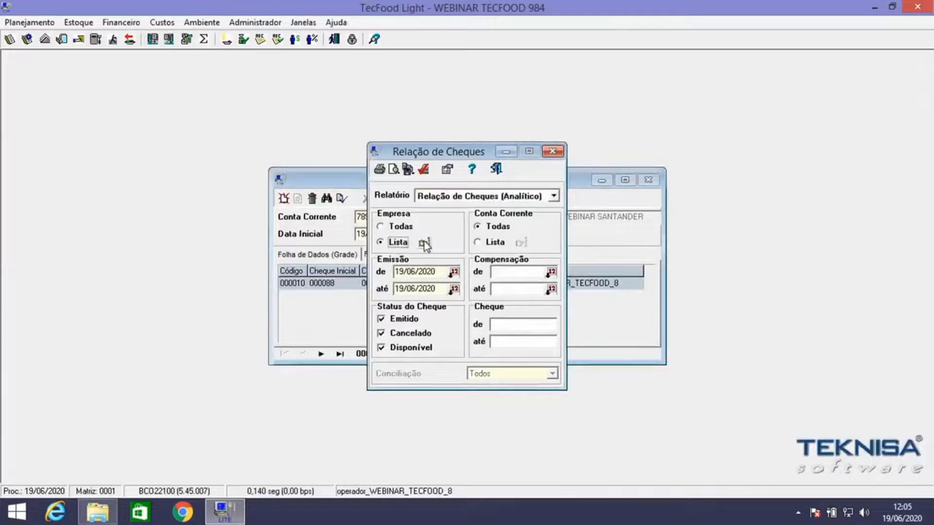
pyautogui.click(424, 243)
pyautogui.click(493, 245)
pyautogui.click(598, 197)
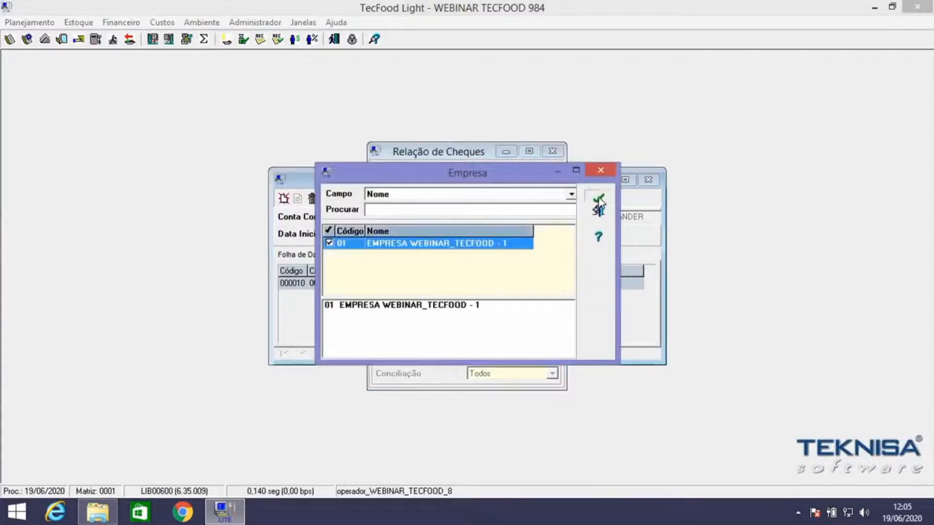
# Limit the cheque report to the CC WEBINAR SANTANDER current account.
pyautogui.click(494, 242)
pyautogui.click(522, 241)
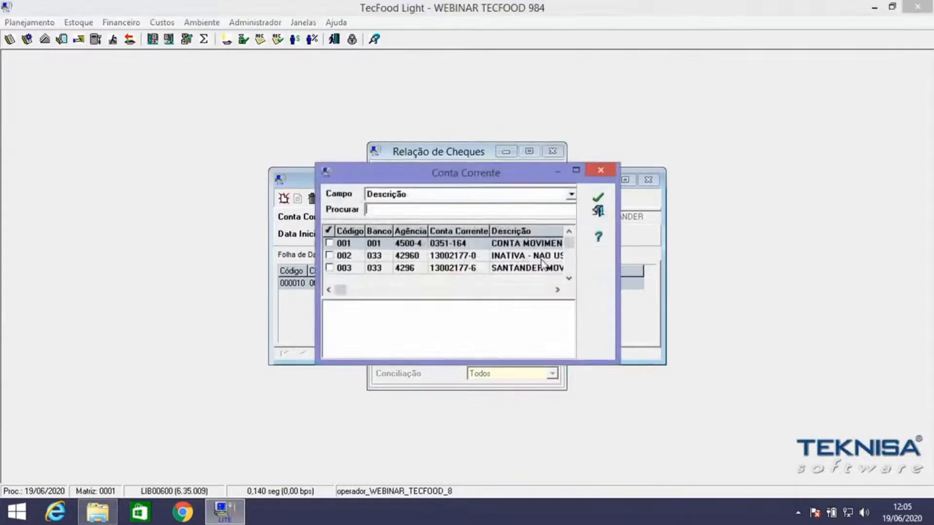
pyautogui.click(576, 170)
pyautogui.click(209, 151)
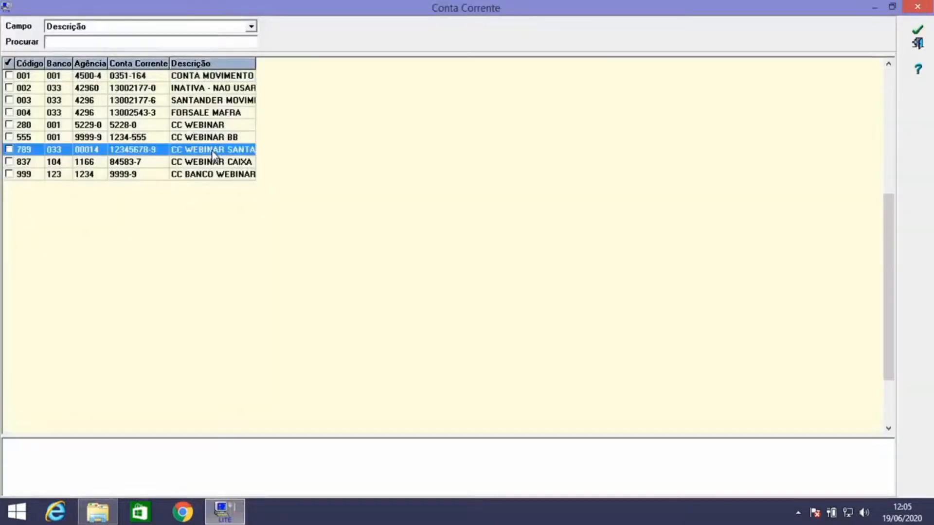
pyautogui.click(918, 35)
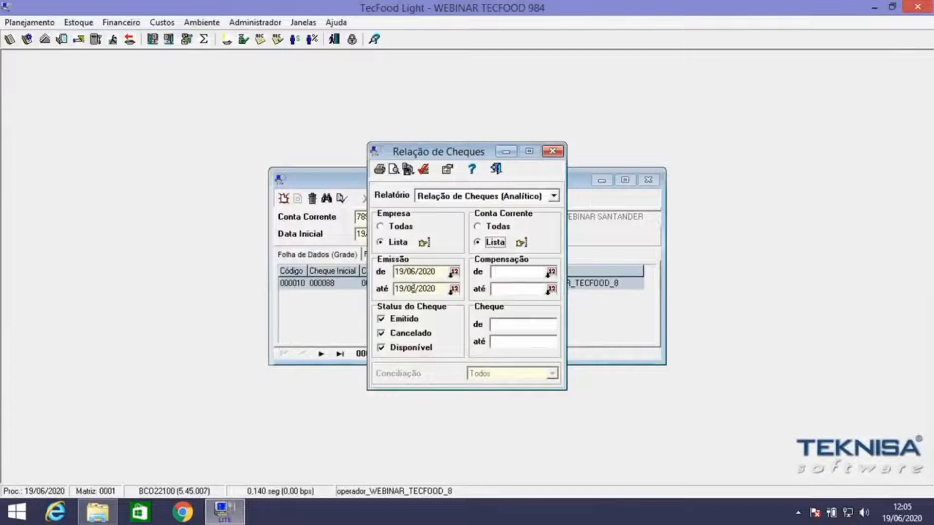
# Preview the analytical cheque report, review each cheque's status, and close the preview and the report.
pyautogui.click(394, 170)
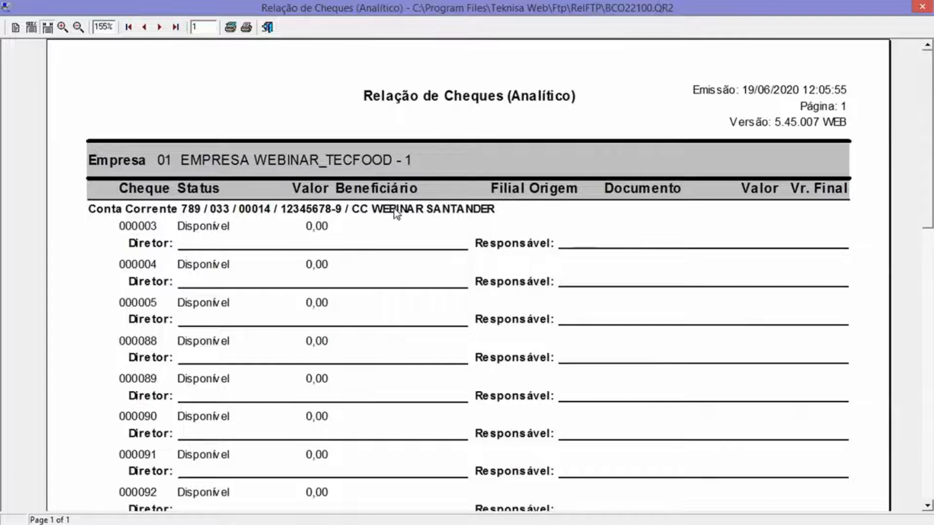
pyautogui.scroll(-1, 214, 262)
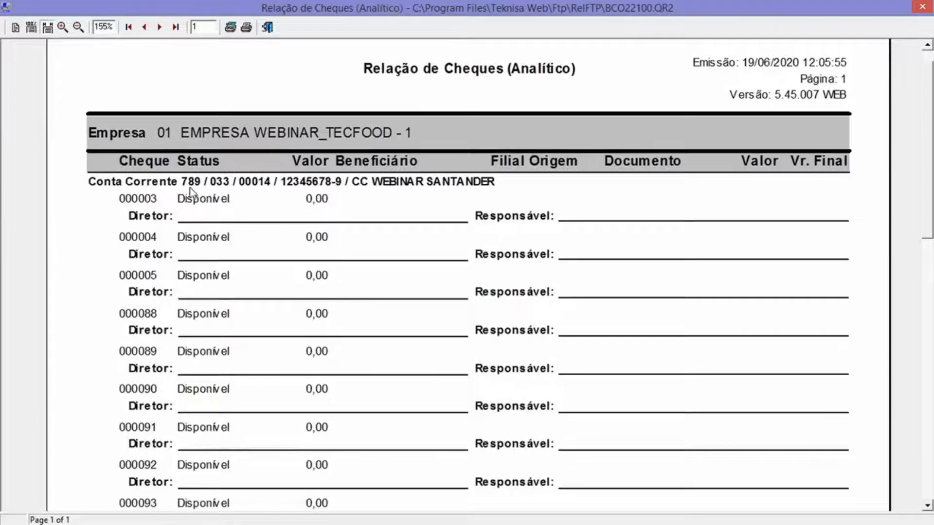
pyautogui.scroll(-1, 214, 453)
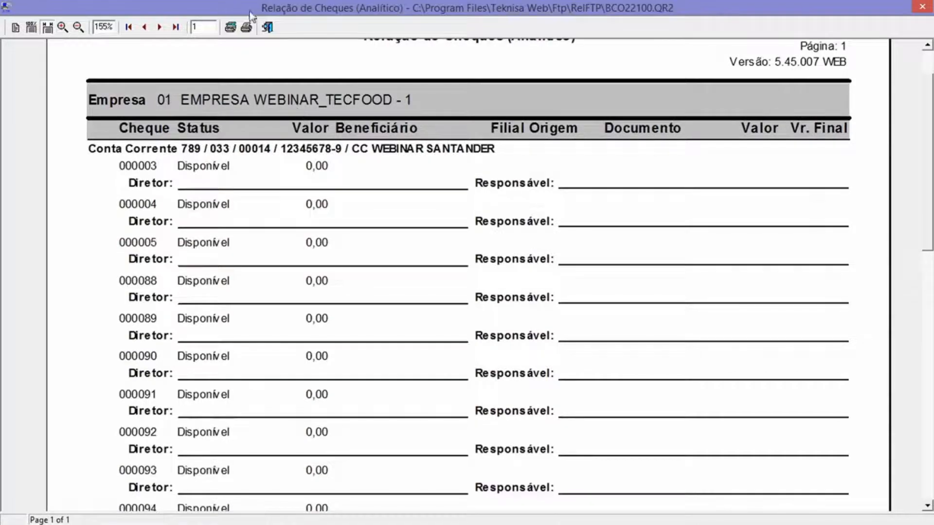
pyautogui.click(267, 27)
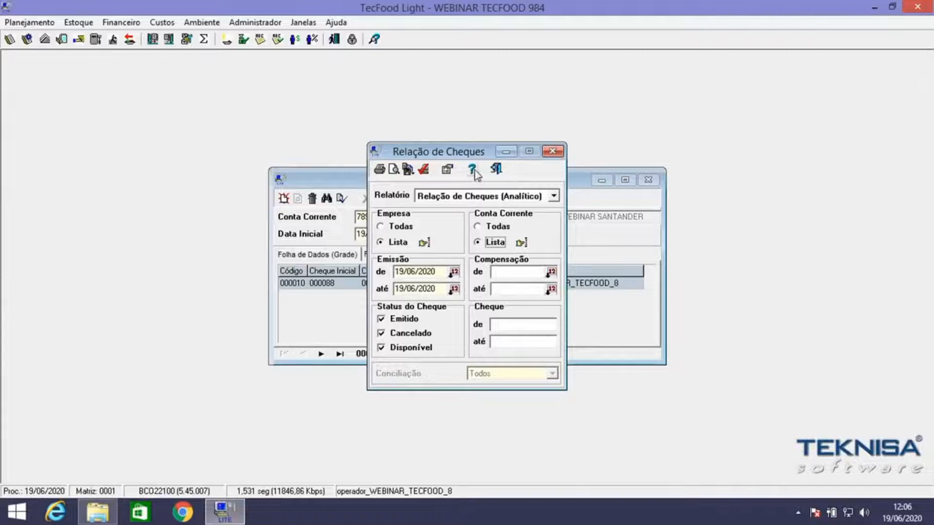
pyautogui.click(496, 169)
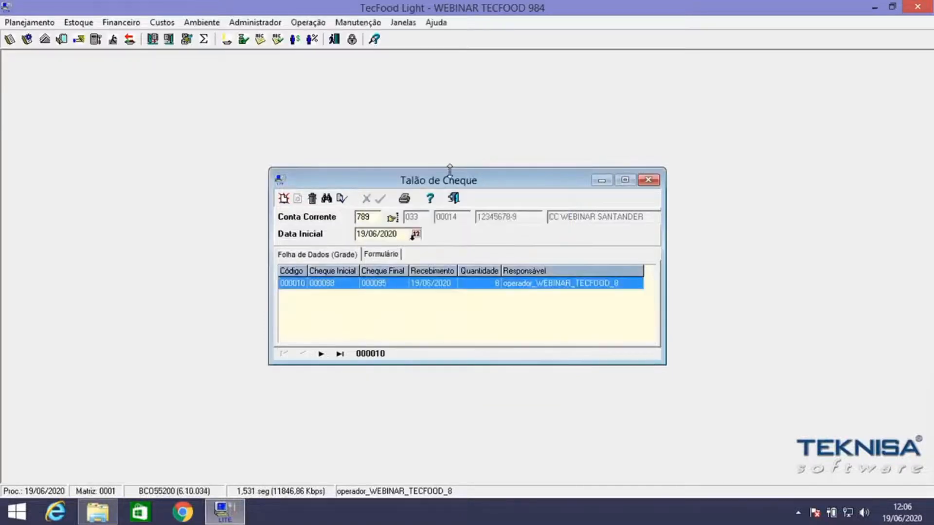
# Open Cancelamento de Cheque and select company 01, EMPRESA WEBINAR_TECFOOD - 1.
pyautogui.click(116, 25)
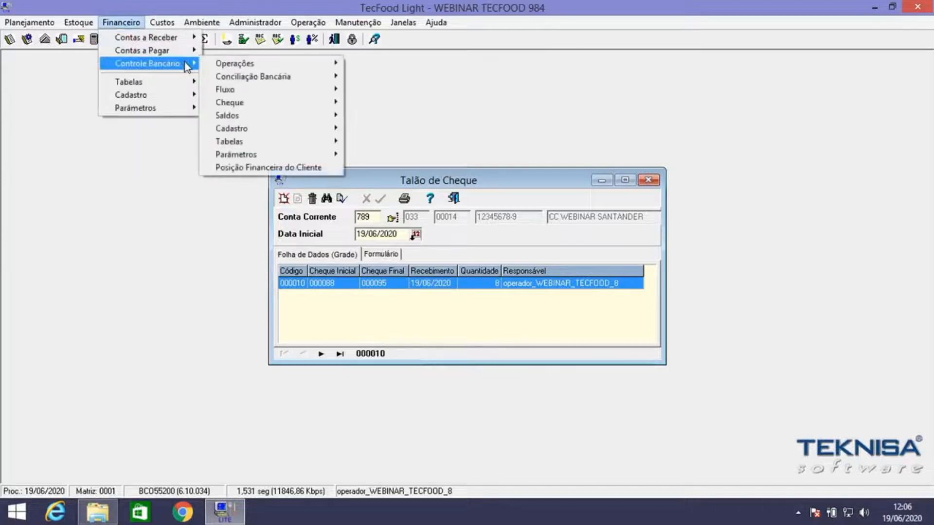
pyautogui.moveTo(309, 103)
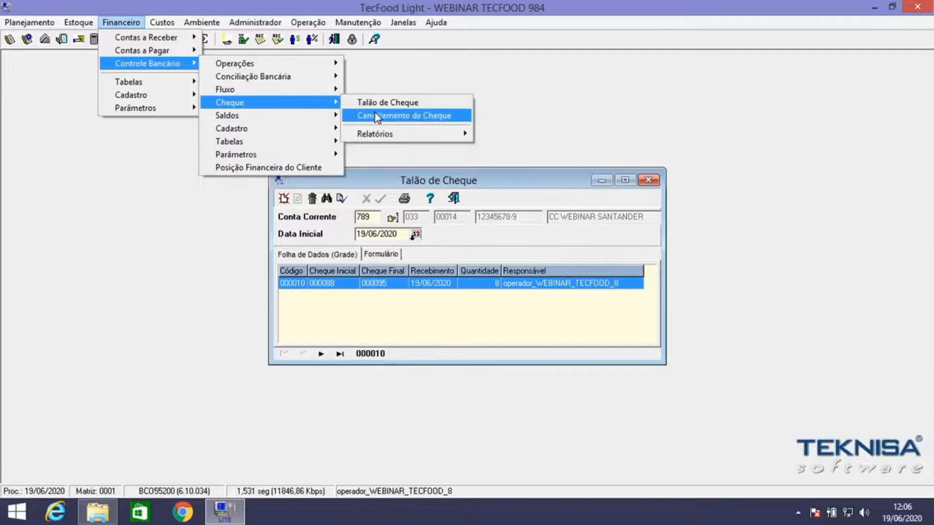
pyautogui.moveTo(319, 143)
pyautogui.click(428, 120)
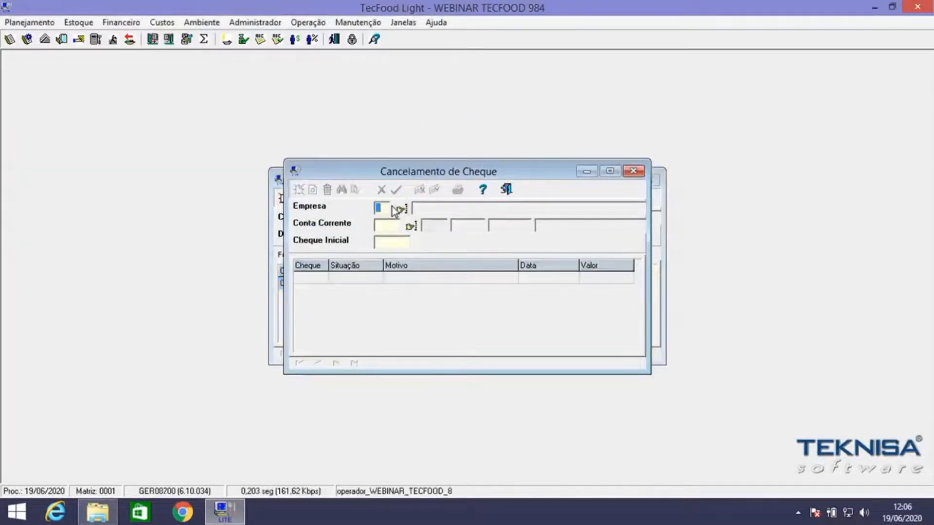
pyautogui.click(403, 209)
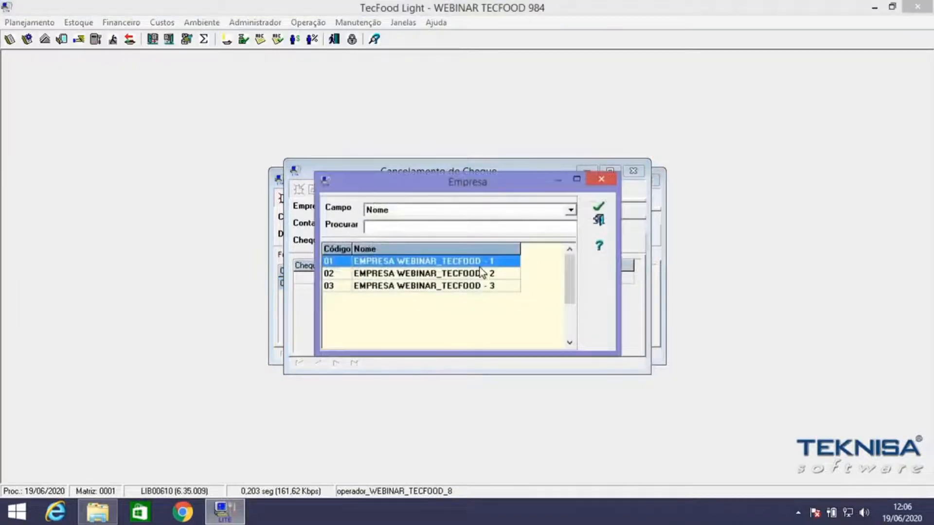
pyautogui.click(598, 208)
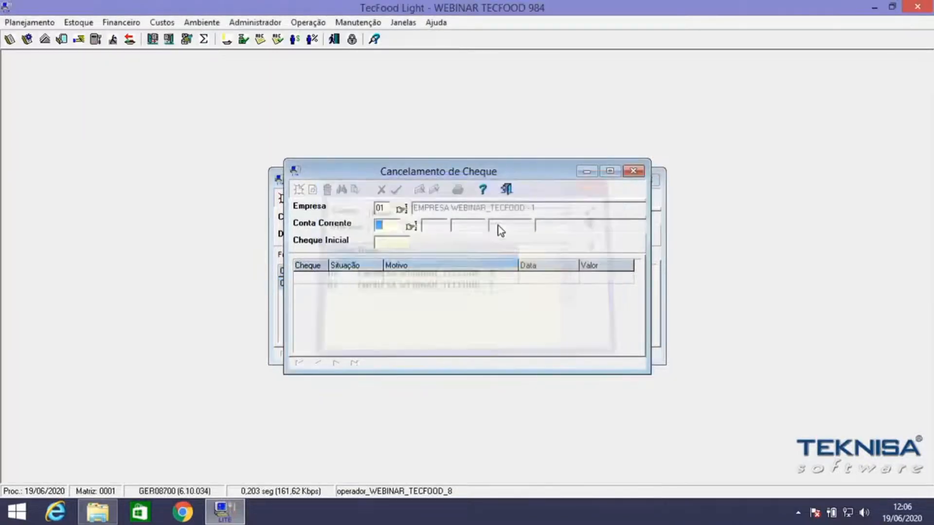
# Choose the CC WEBINAR SANTANDER account and list its cheques starting from 000088 in an enlarged window.
pyautogui.click(412, 228)
pyautogui.click(545, 335)
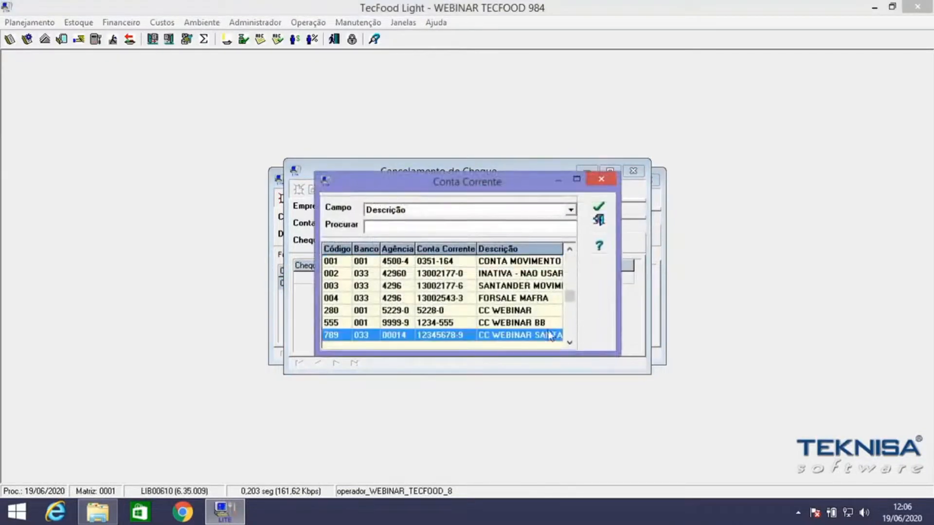
pyautogui.click(599, 207)
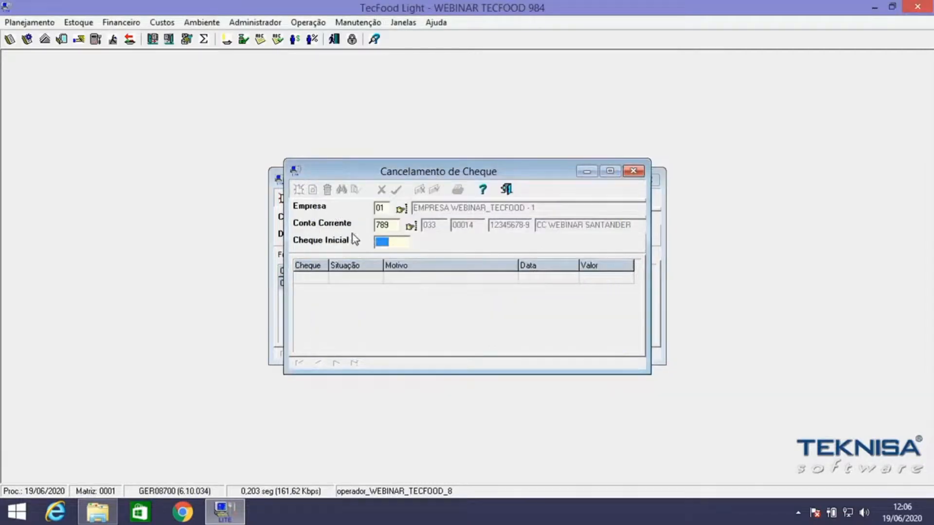
pyautogui.write('88')
pyautogui.click(347, 308)
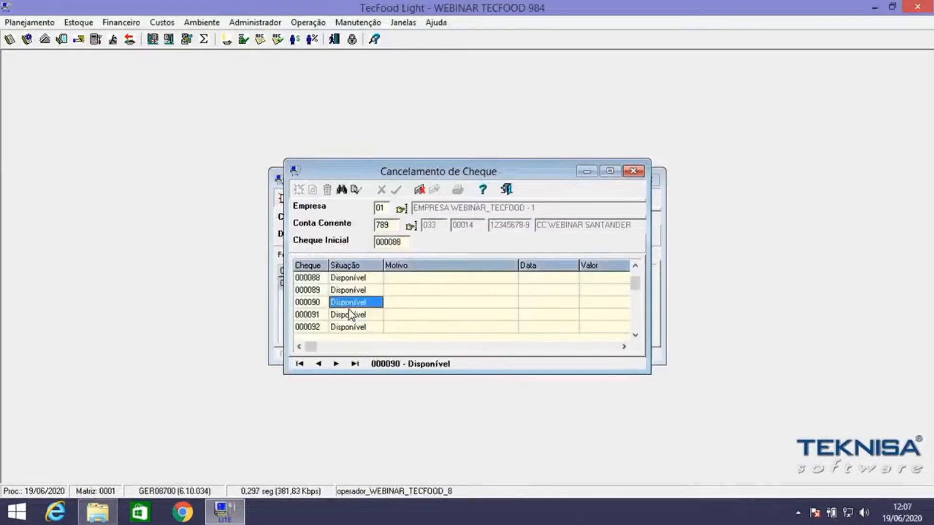
pyautogui.click(610, 171)
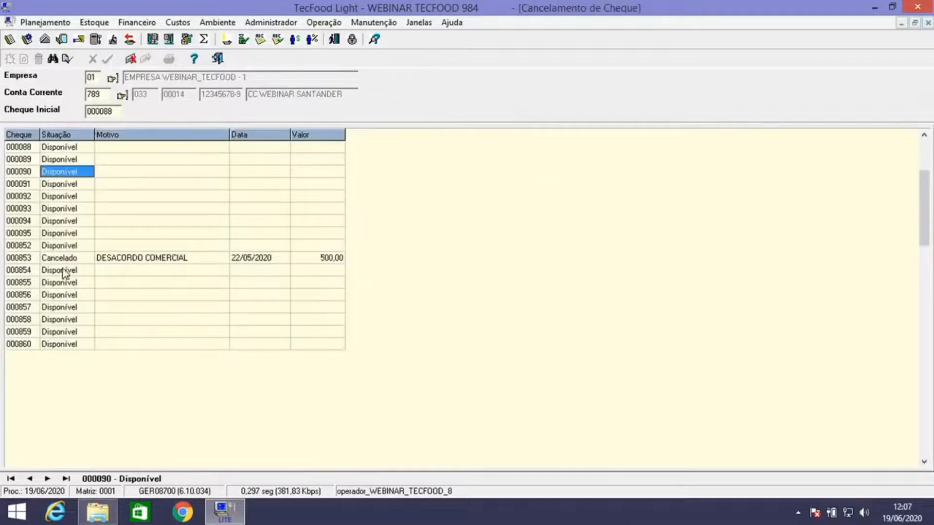
# Cancel cheque 000088 with the reason RASURA and a value of 100,00, save it, and minimize the cancellation window.
pyautogui.click(68, 148)
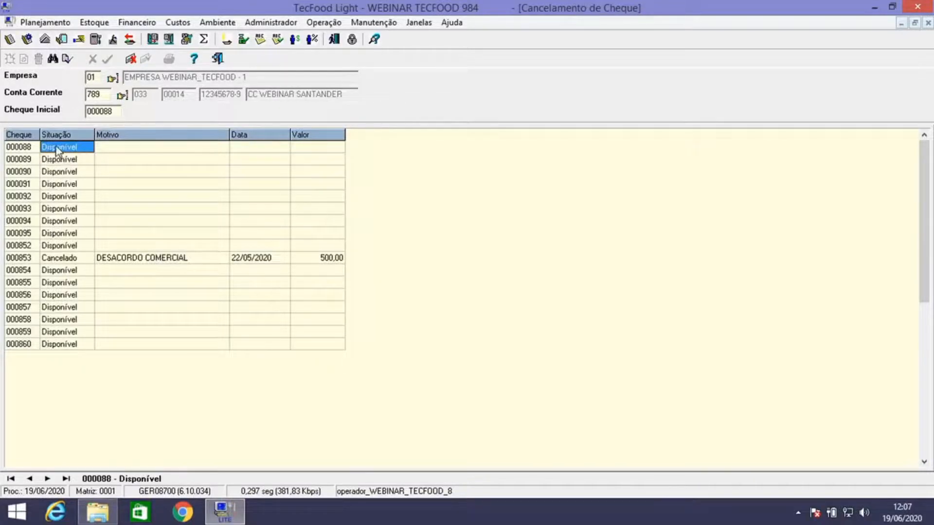
pyautogui.click(131, 60)
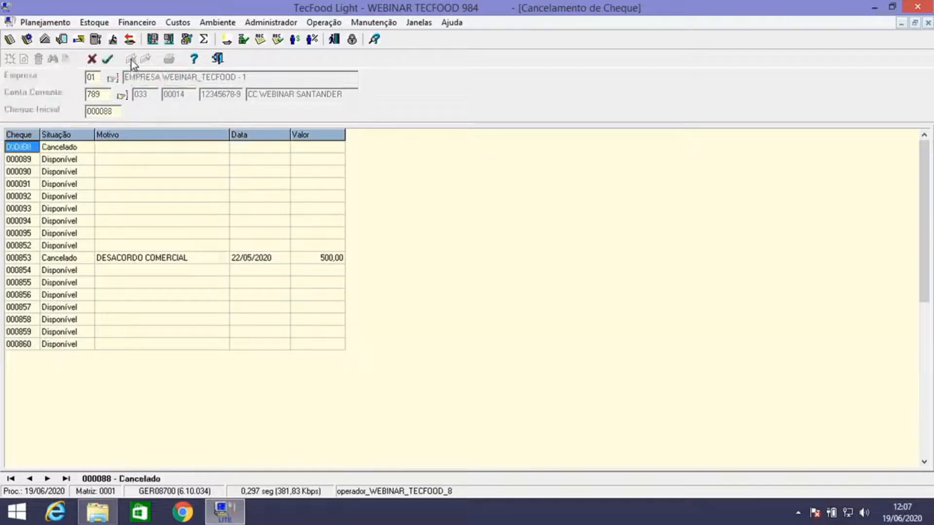
pyautogui.click(130, 148)
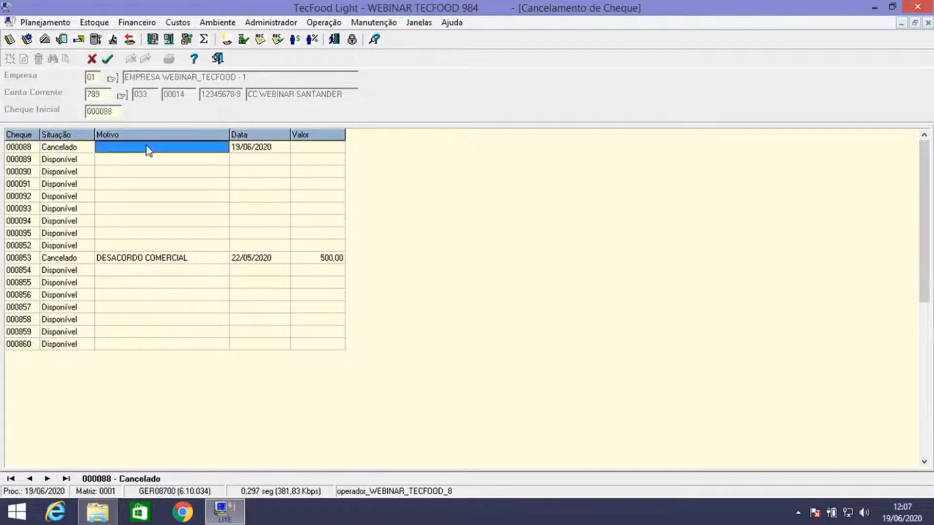
pyautogui.click(223, 147)
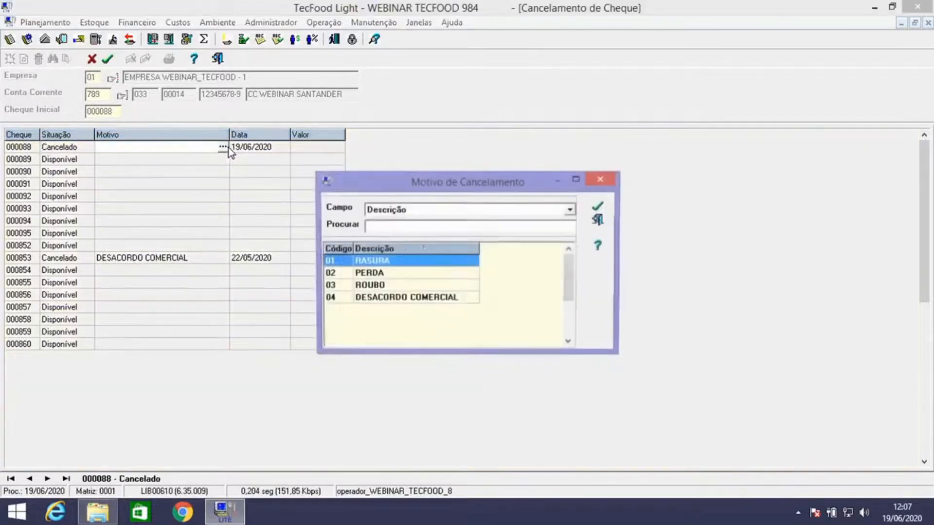
pyautogui.click(599, 206)
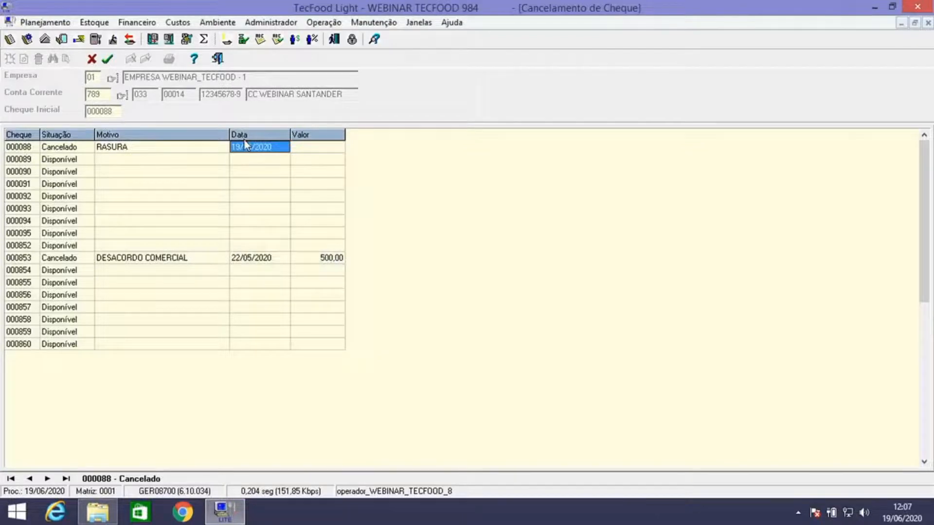
pyautogui.click(322, 148)
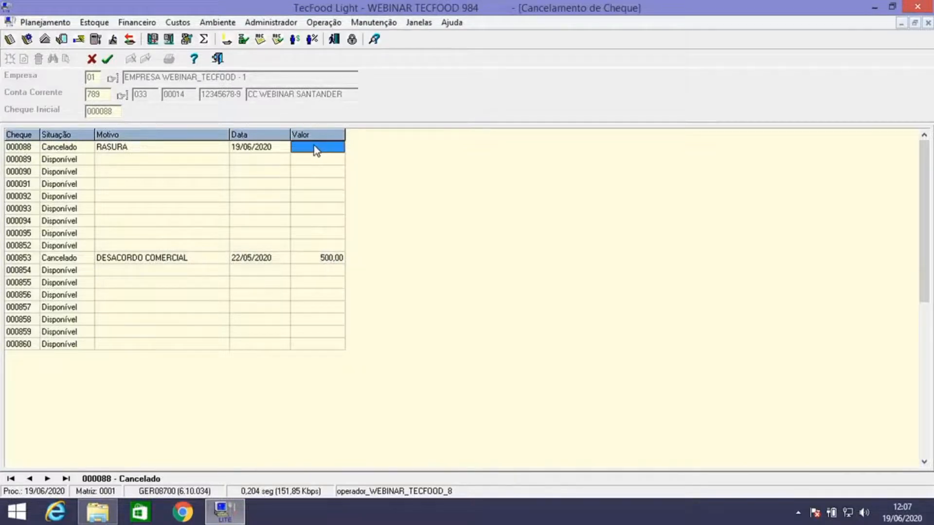
pyautogui.write('100,00')
pyautogui.click(109, 60)
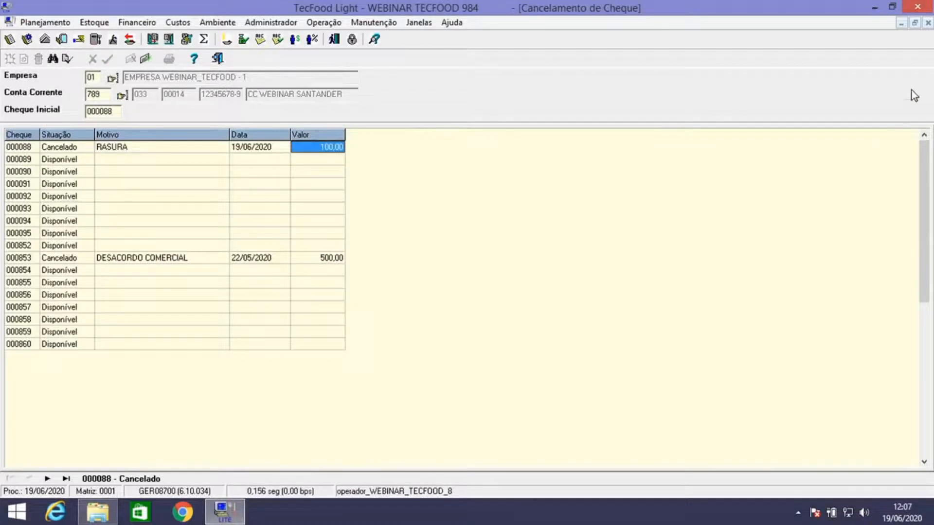
pyautogui.click(901, 24)
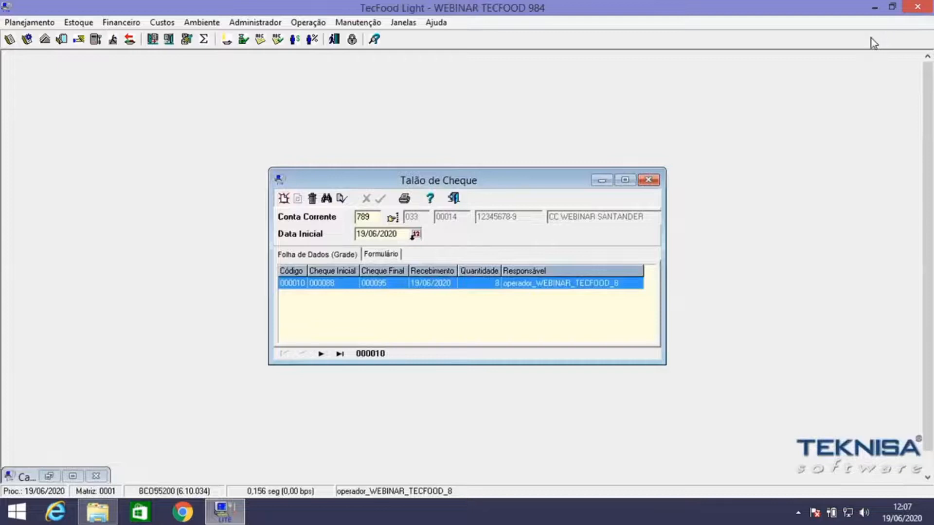
# Open the Relação de Cheques report and filter it to company 01, EMPRESA WEBINAR_TECFOOD - 1.
pyautogui.click(121, 22)
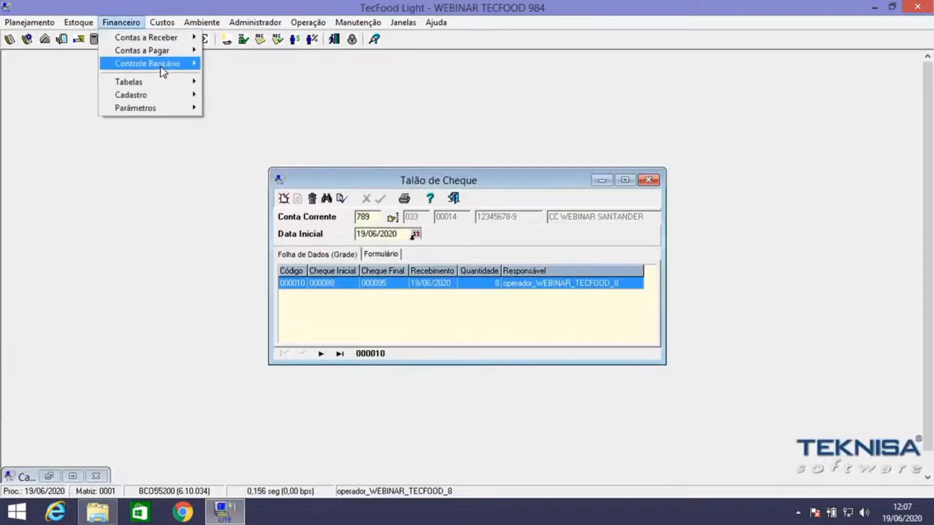
pyautogui.moveTo(163, 72)
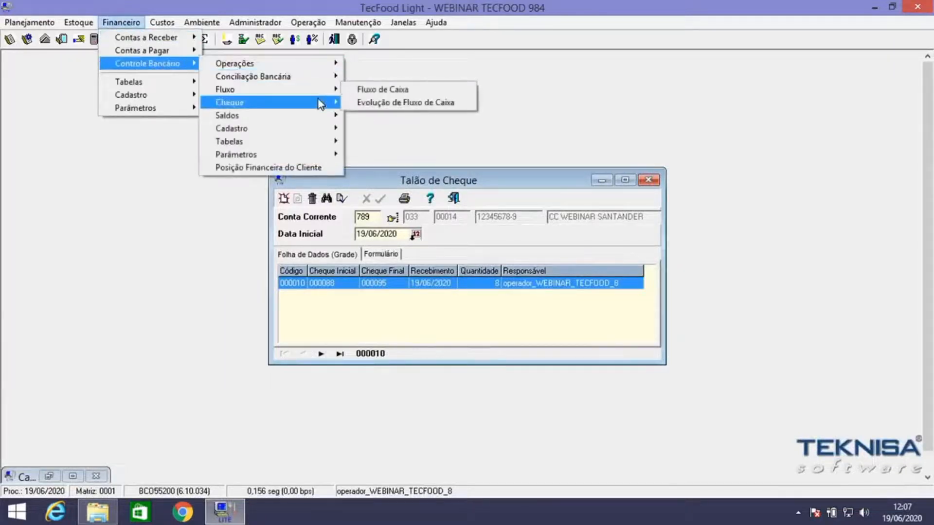
pyautogui.moveTo(321, 104)
pyautogui.moveTo(443, 135)
pyautogui.click(512, 136)
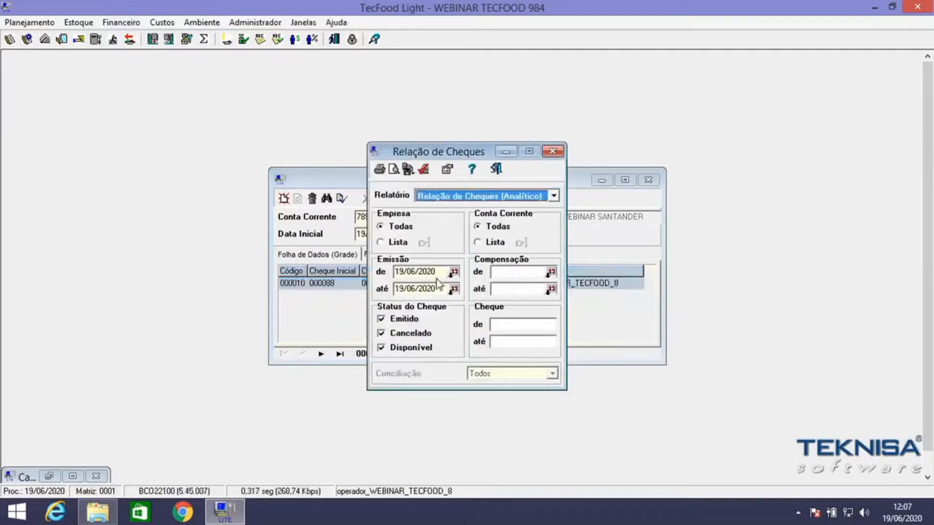
pyautogui.click(398, 243)
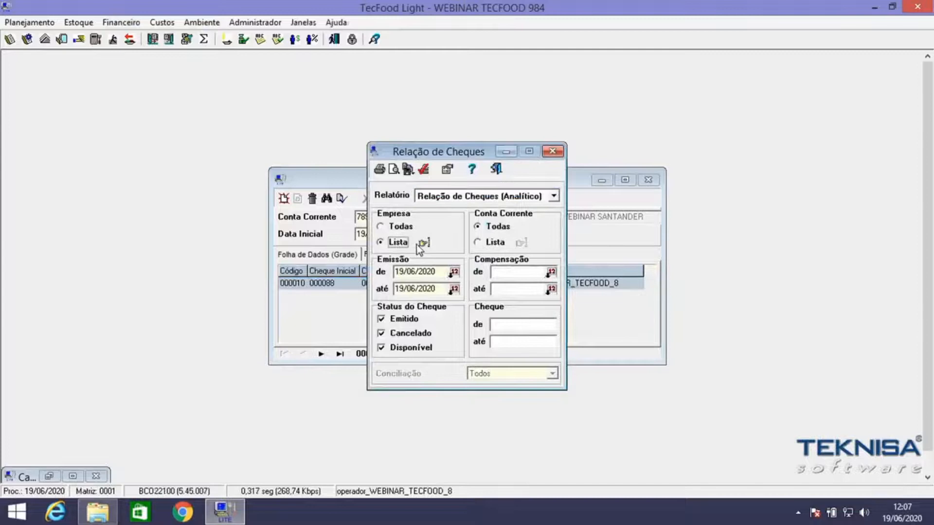
pyautogui.click(424, 242)
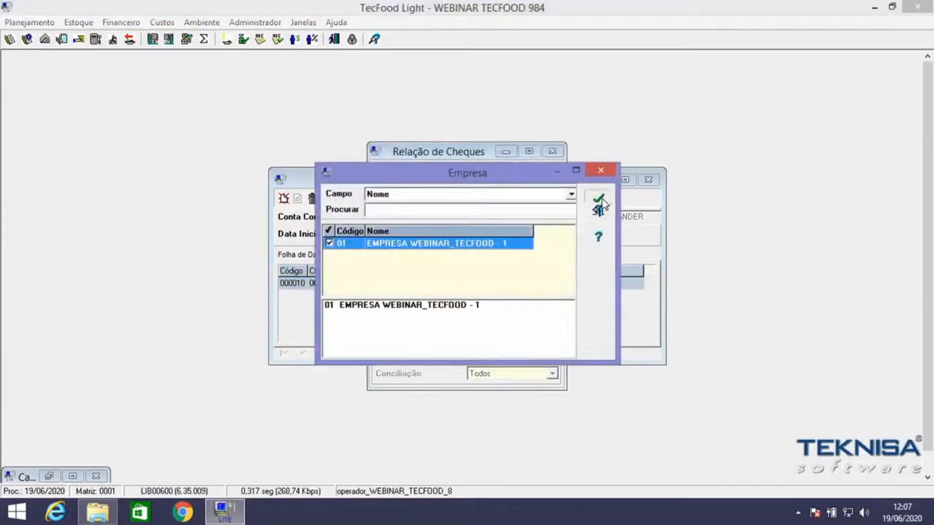
pyautogui.click(602, 199)
# Restrict the cheque report to the CC WEBINAR SANTANDER current account.
pyautogui.click(494, 243)
pyautogui.click(522, 243)
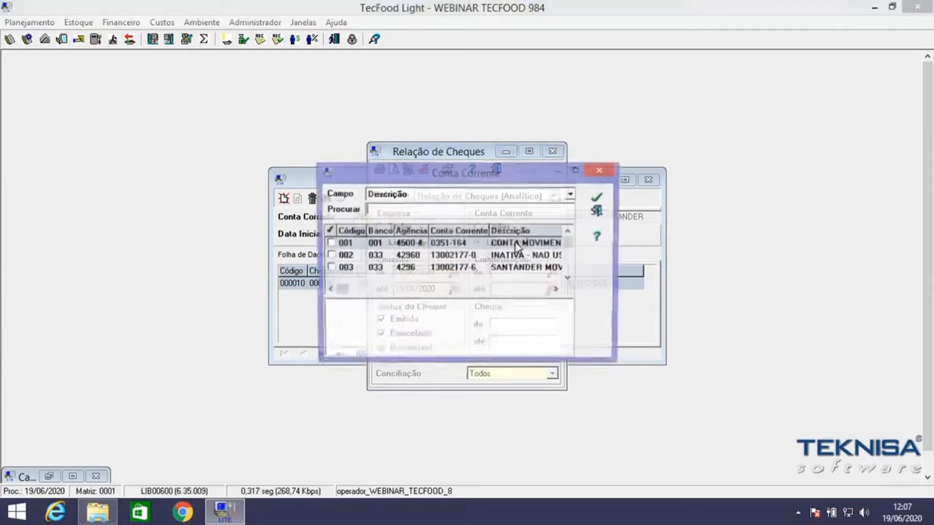
pyautogui.click(577, 172)
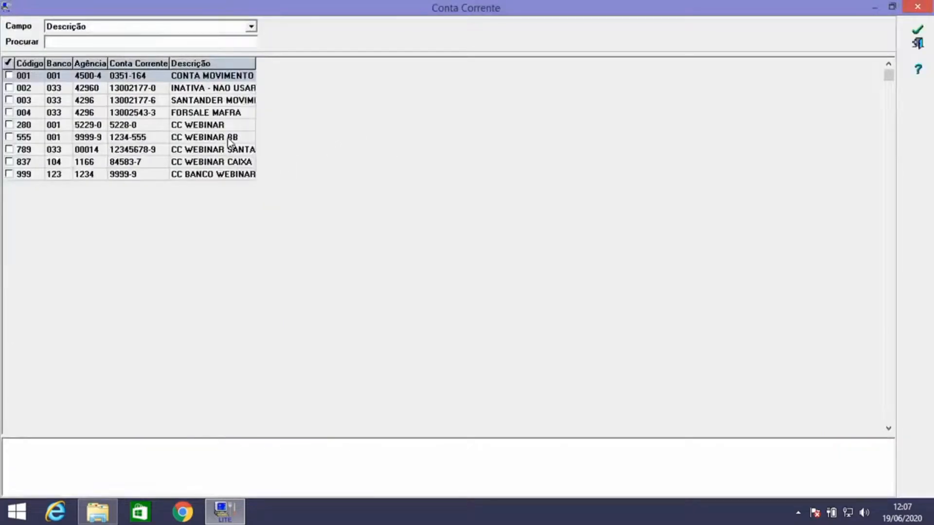
pyautogui.click(230, 151)
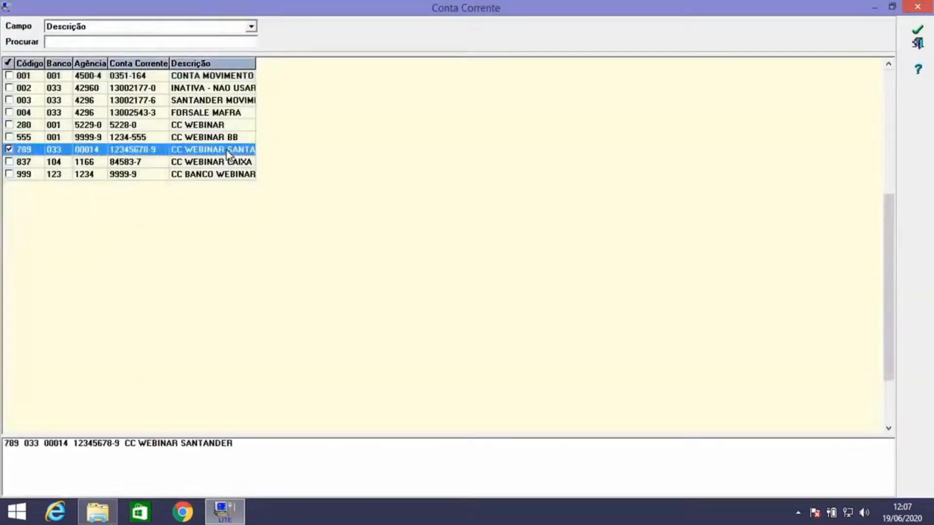
pyautogui.click(915, 34)
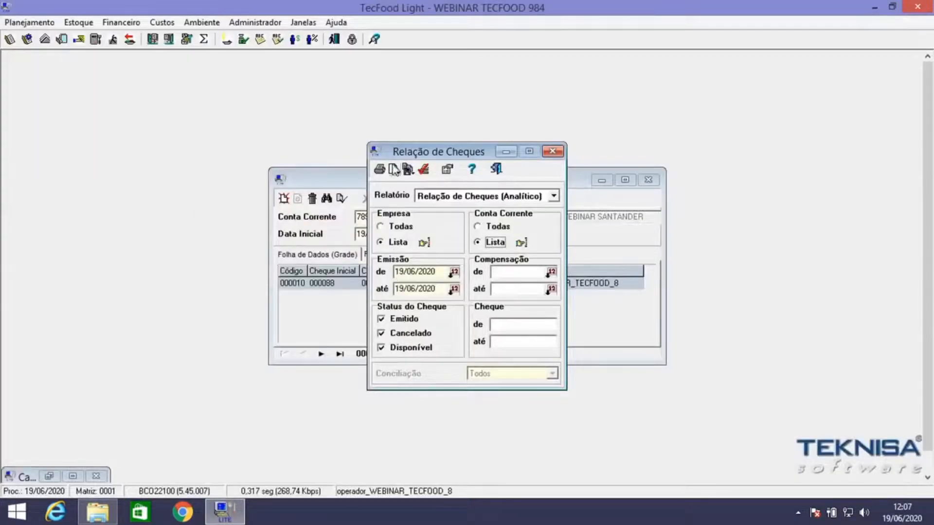
# Preview the analytical cheque report, check the status of cheque 000088, close the preview and minimize the report window.
pyautogui.click(423, 171)
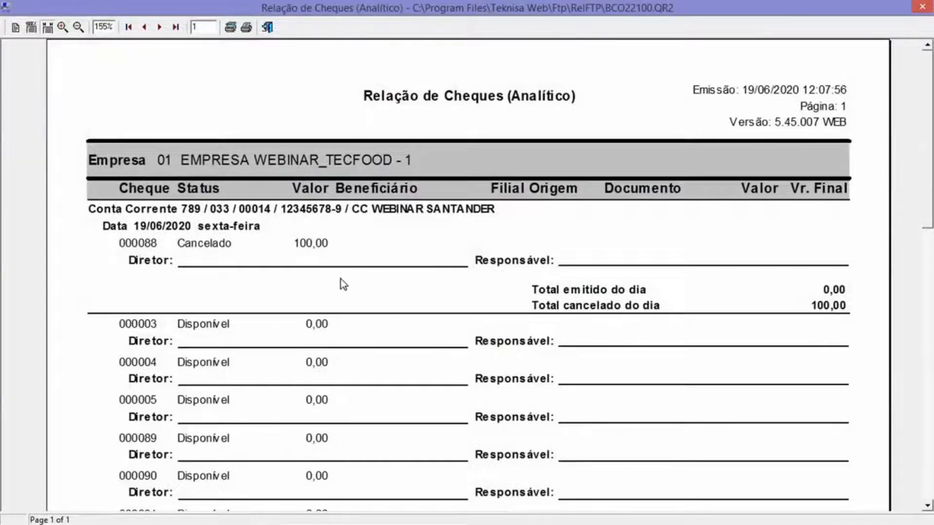
pyautogui.click(267, 26)
pyautogui.click(506, 152)
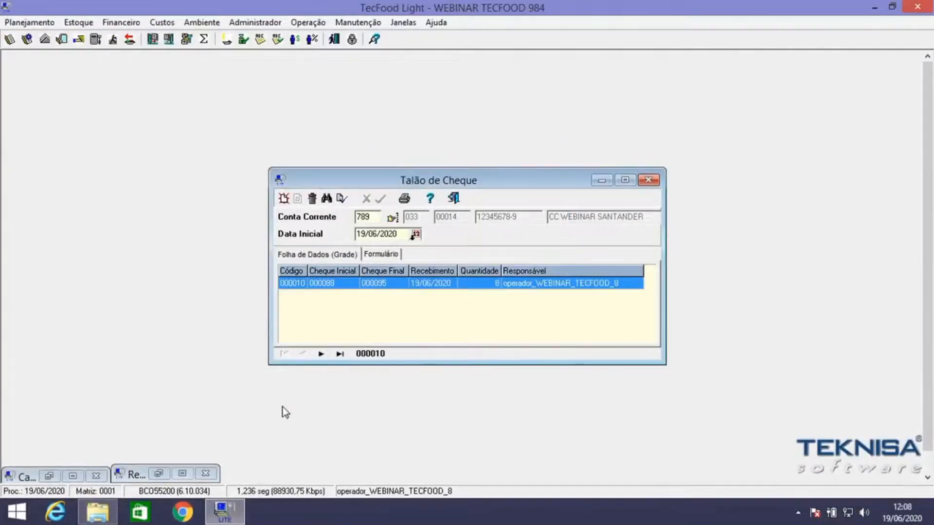
# Restore the Cancelamento de Cheque window, make cancelled cheque 000088 available again, confirm, and minimize the window.
pyautogui.click(49, 475)
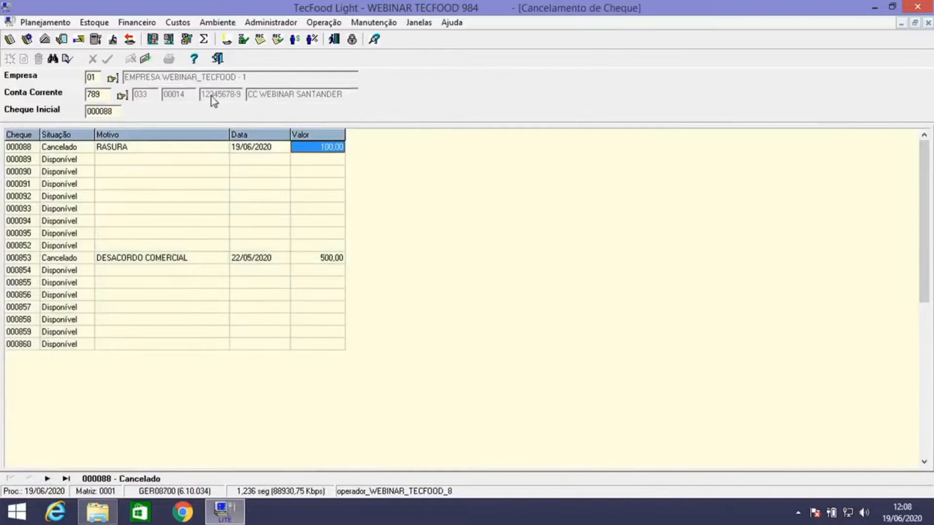
pyautogui.click(64, 148)
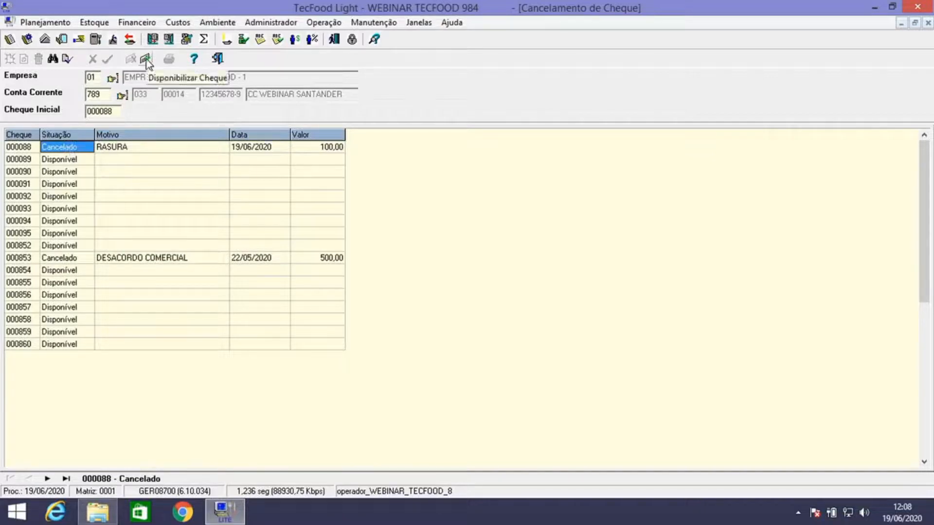
pyautogui.click(59, 161)
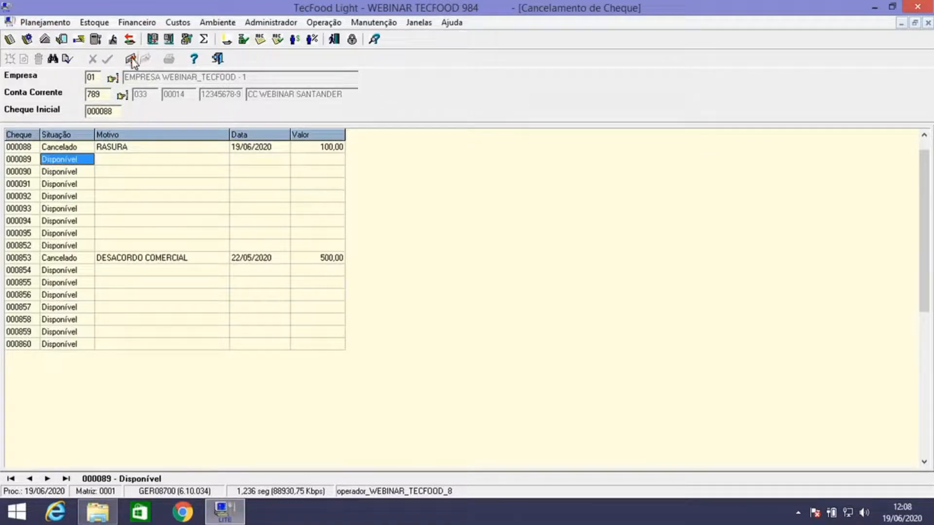
pyautogui.click(73, 146)
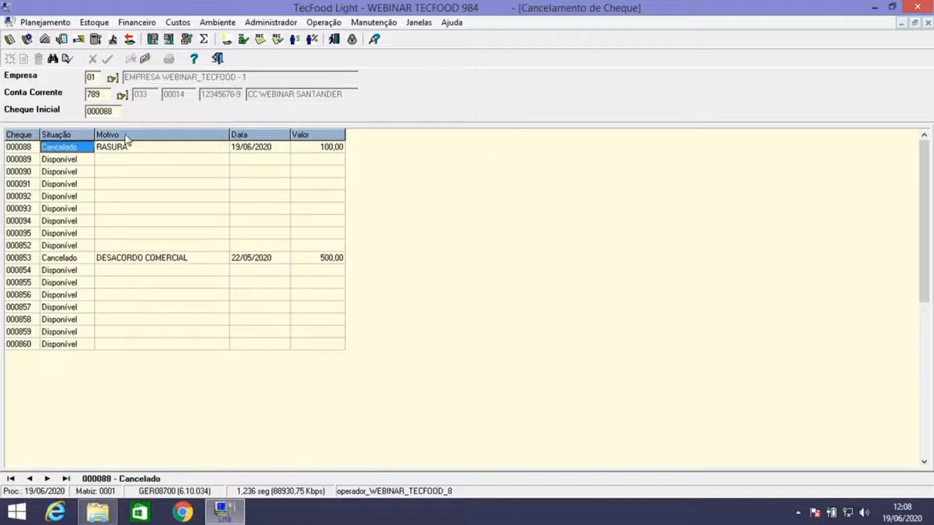
pyautogui.click(146, 57)
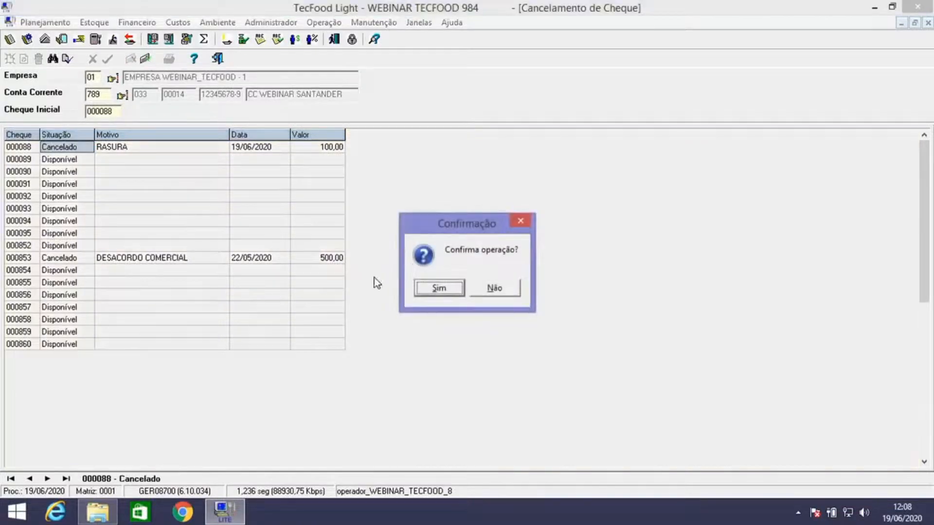
pyautogui.click(438, 291)
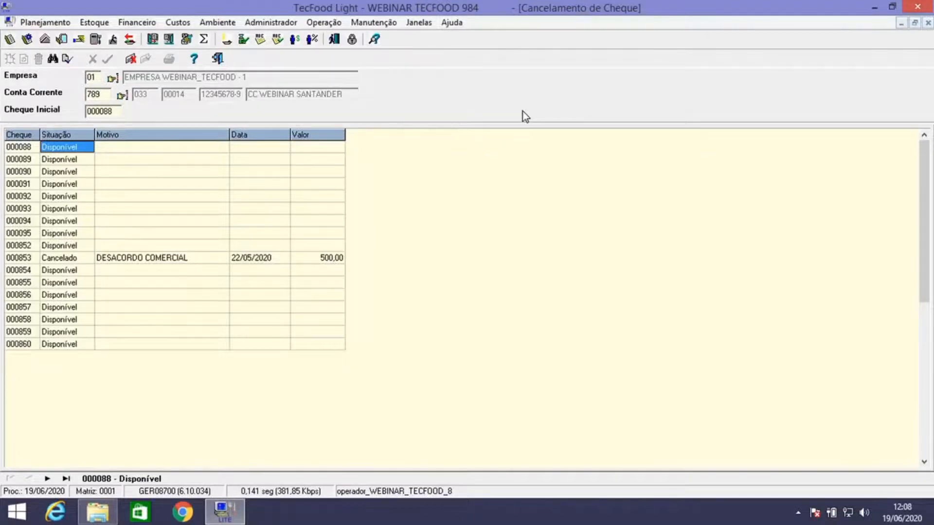
pyautogui.click(902, 25)
# Open Baixa (Pagamento) under Contas a Pagar for company 01 and start a new payment record.
pyautogui.click(120, 24)
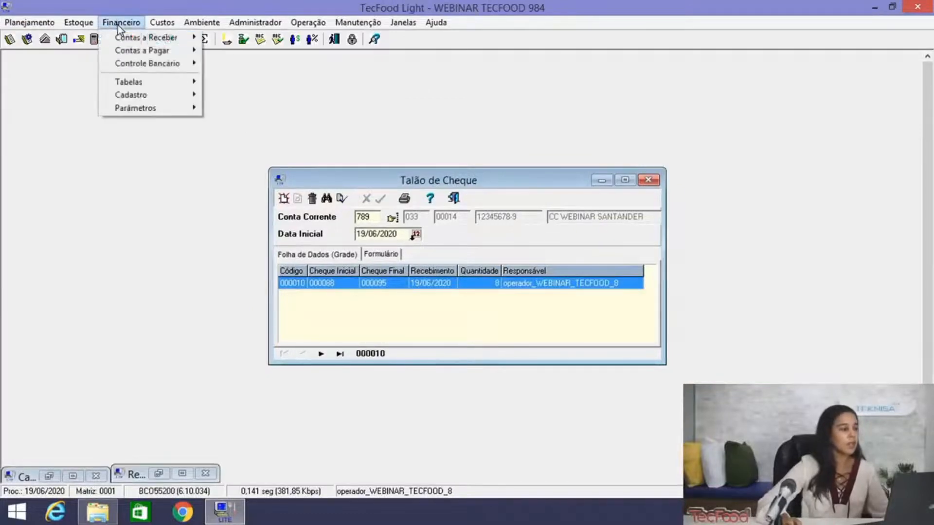
pyautogui.moveTo(151, 51)
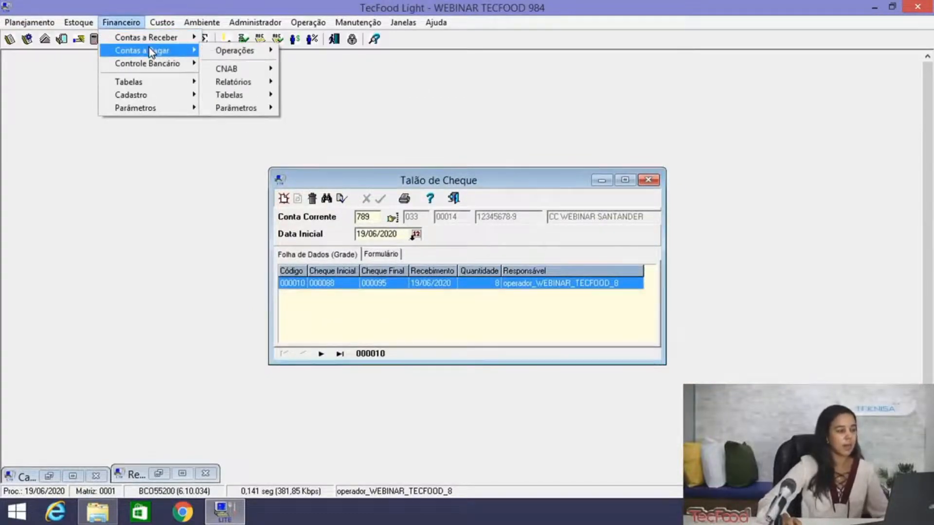
pyautogui.moveTo(264, 53)
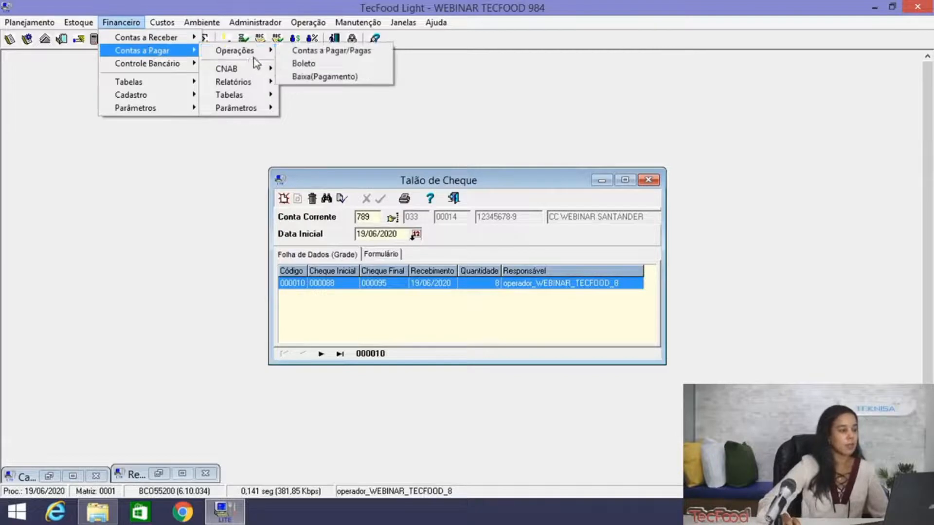
pyautogui.click(325, 76)
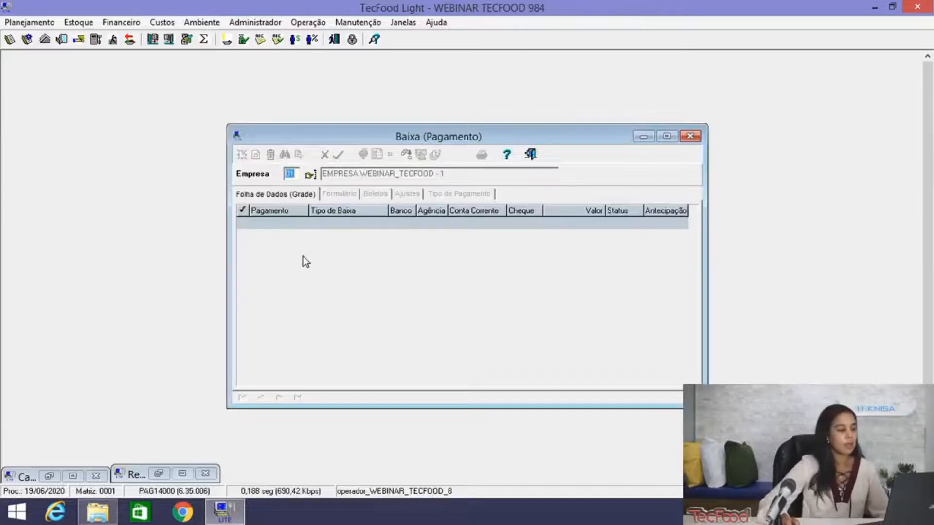
pyautogui.click(242, 154)
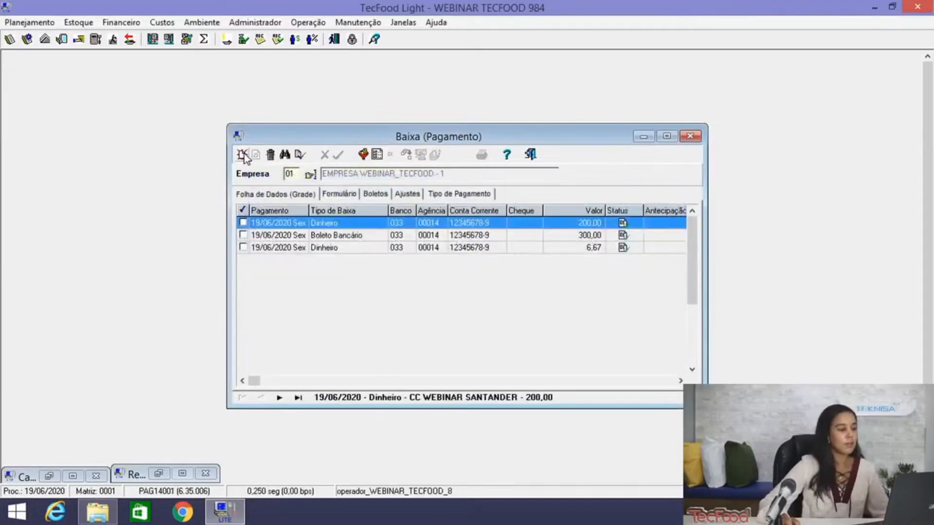
pyautogui.click(243, 155)
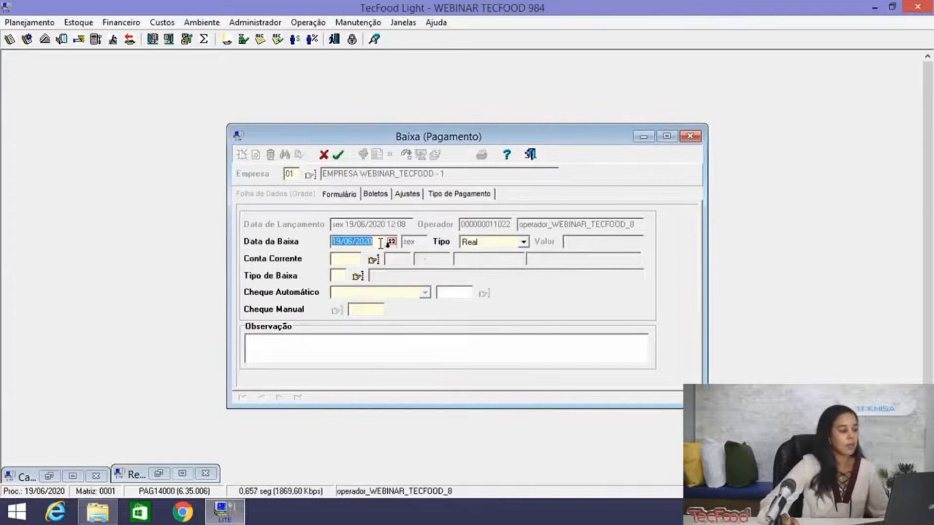
# Set the payment's current account to CC WEBINAR SANTANDER.
pyautogui.click(375, 261)
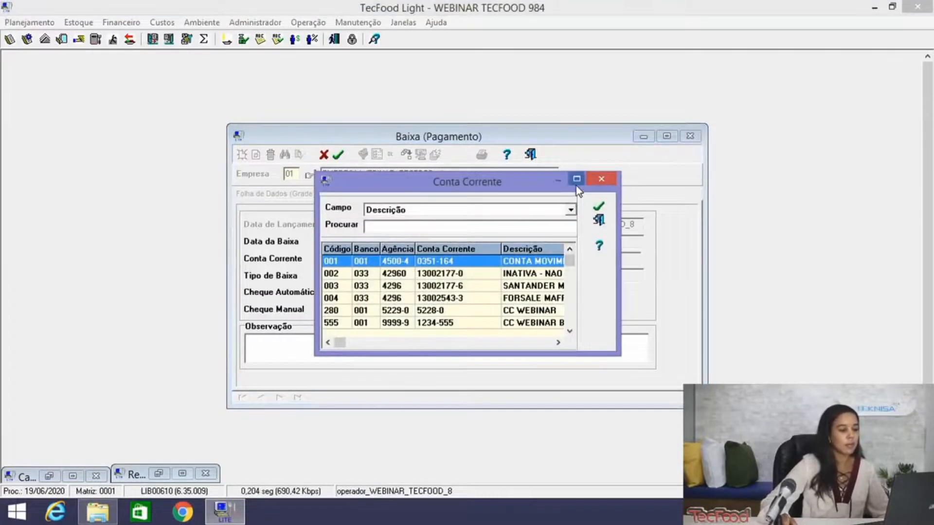
pyautogui.click(576, 182)
pyautogui.click(190, 160)
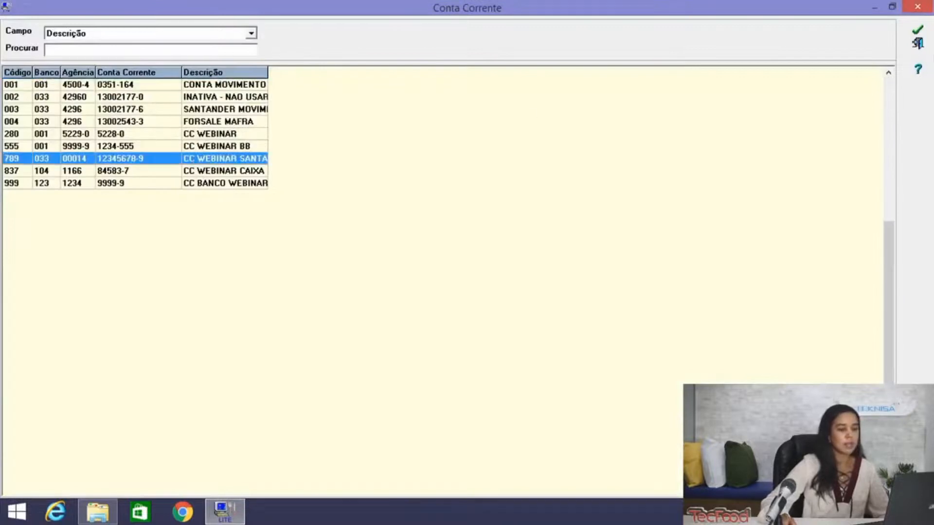
pyautogui.click(908, 34)
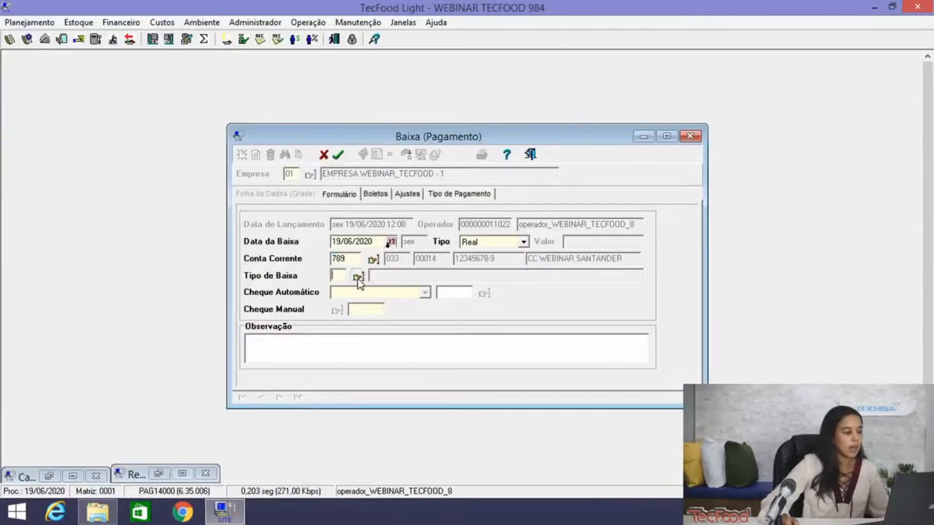
# Set the payment's settlement type to 02, Cheque Manual, and assign available cheque 000088 to it.
pyautogui.click(358, 277)
pyautogui.click(395, 277)
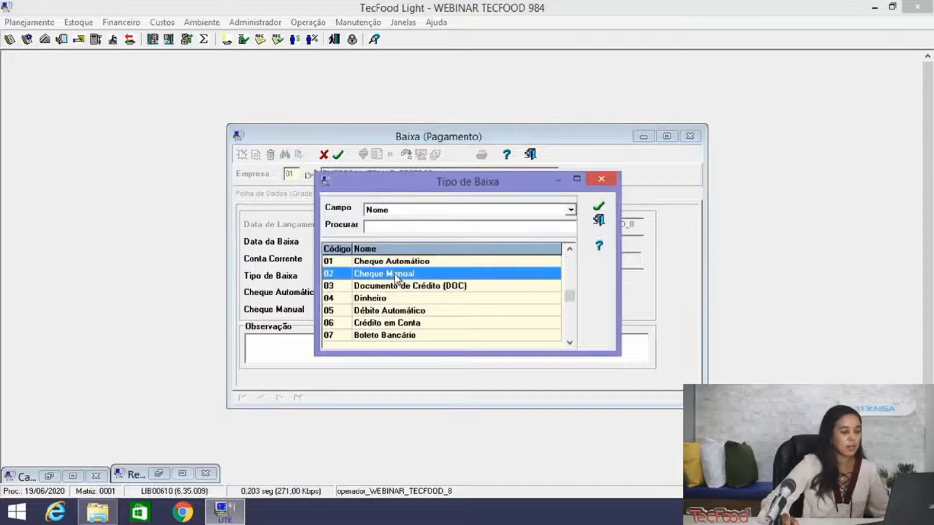
pyautogui.click(600, 208)
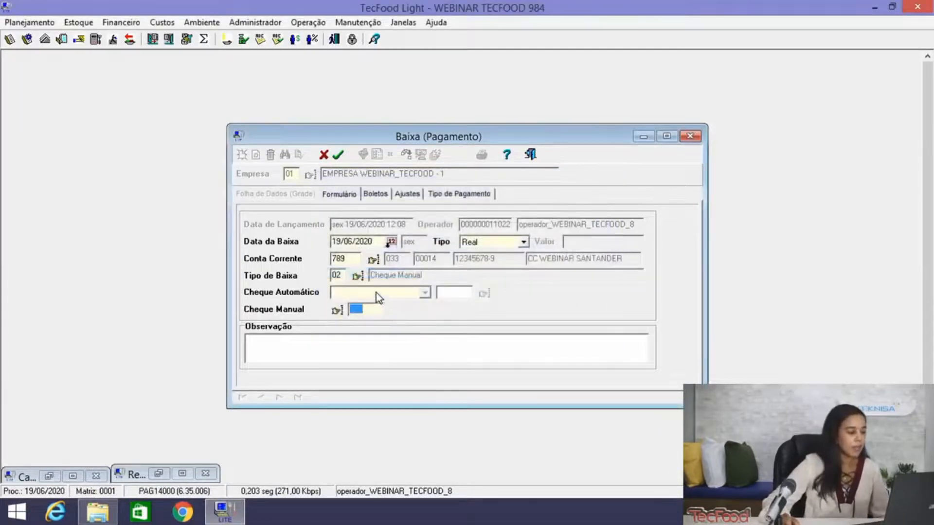
pyautogui.click(337, 310)
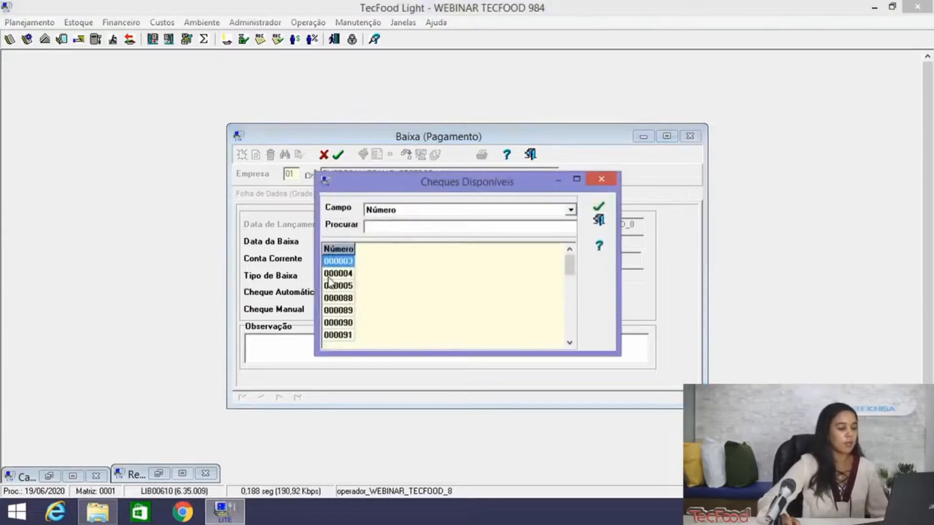
pyautogui.click(344, 299)
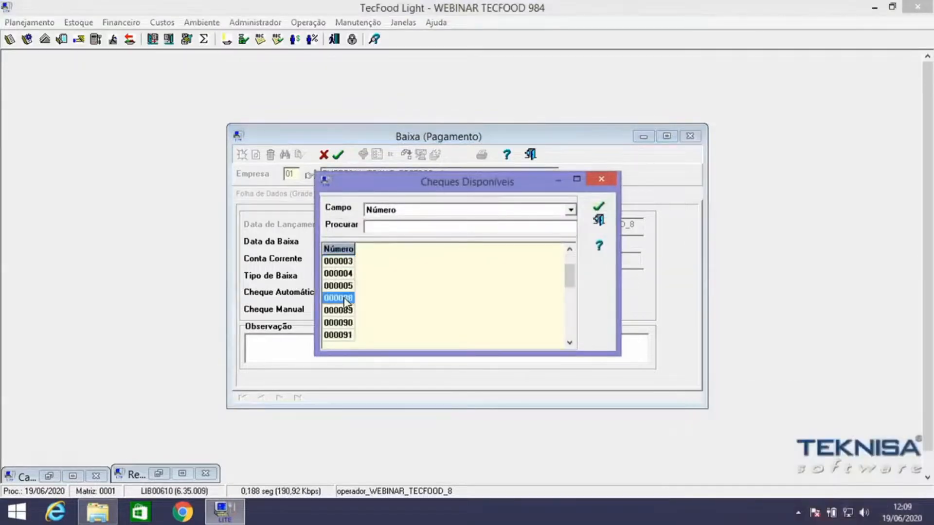
pyautogui.click(599, 207)
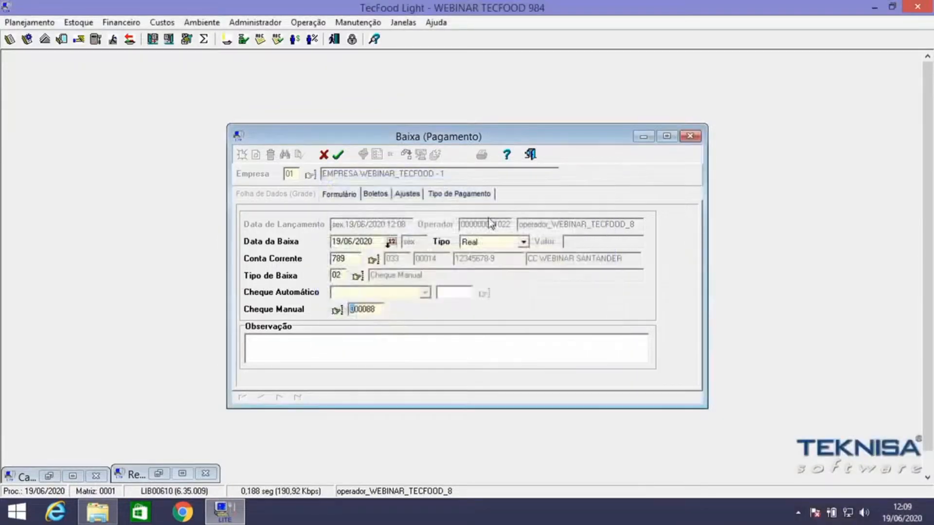
# Include the 200,00 boleto of invoice 000000675 in the payment and decline using the supplier's advance.
pyautogui.click(378, 195)
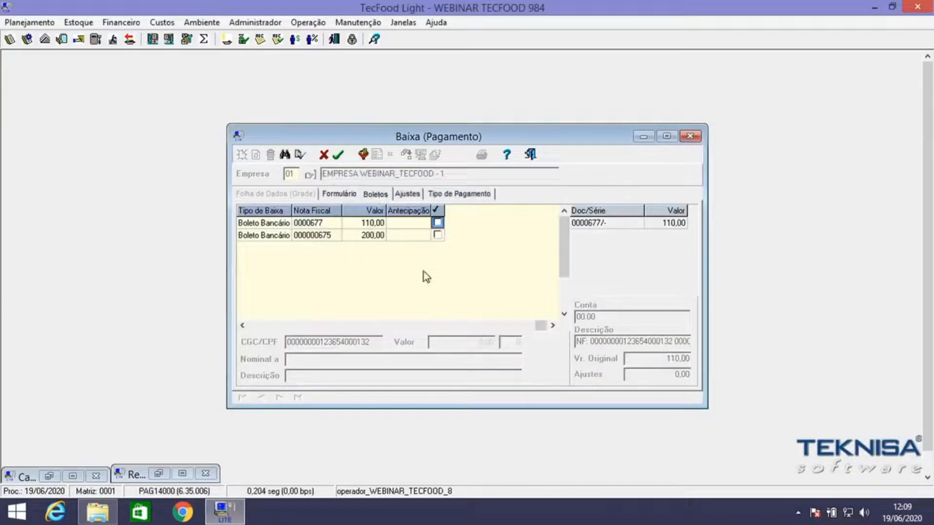
pyautogui.click(436, 236)
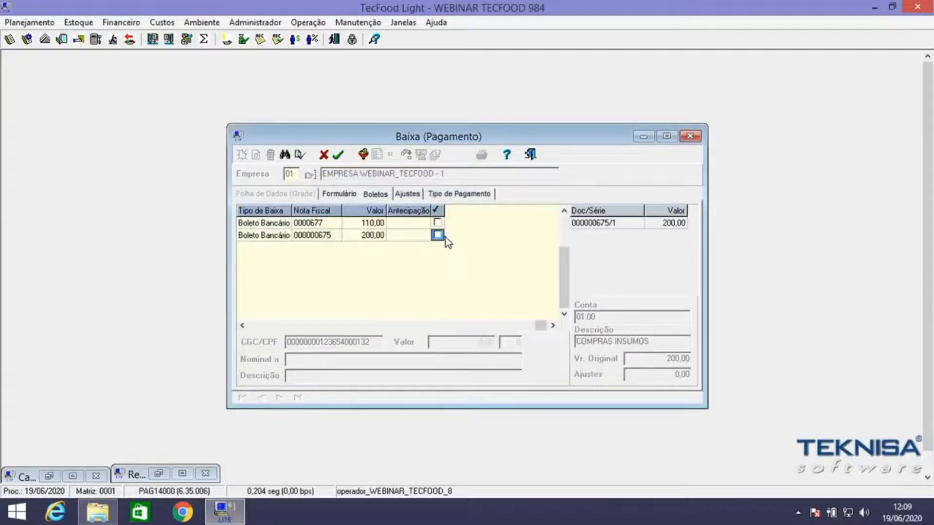
pyautogui.click(437, 234)
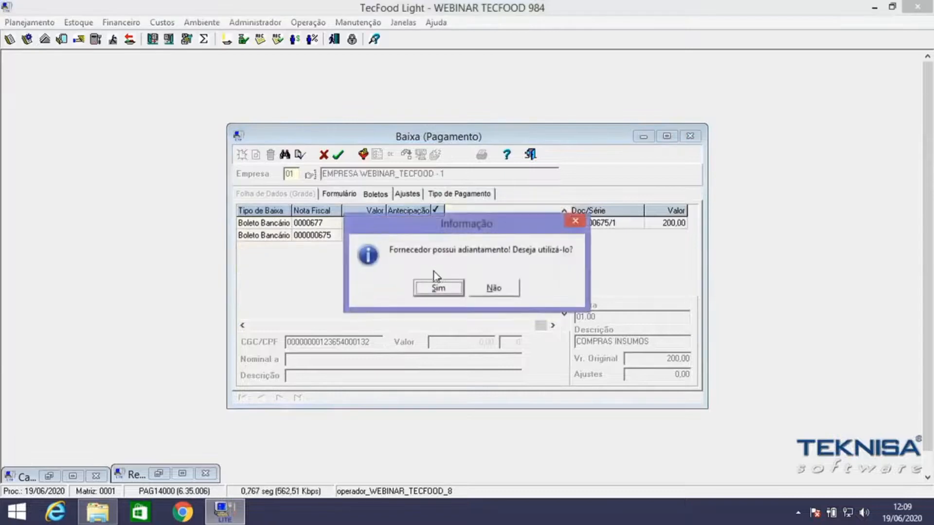
pyautogui.click(491, 291)
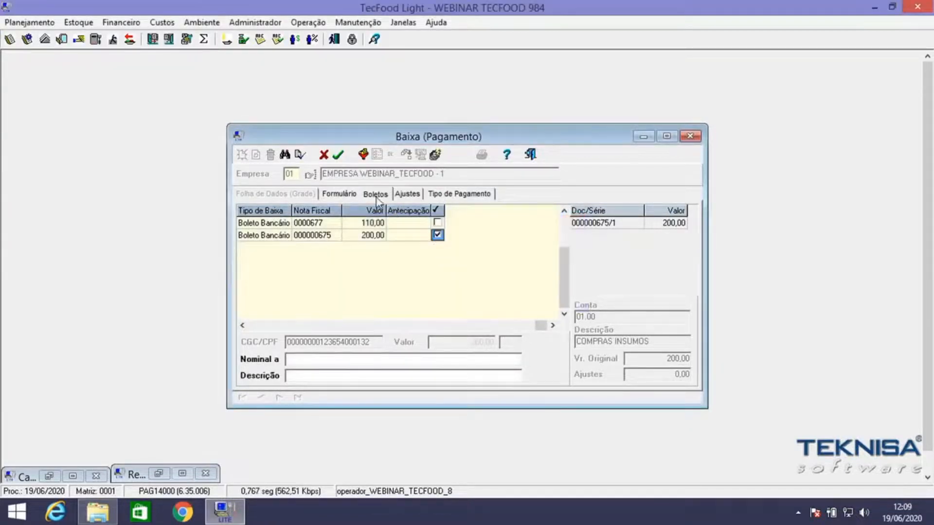
# Save the manual cheque payment and preview the Relação de Cheques (Analítico) report for 19/06/2020.
pyautogui.click(339, 154)
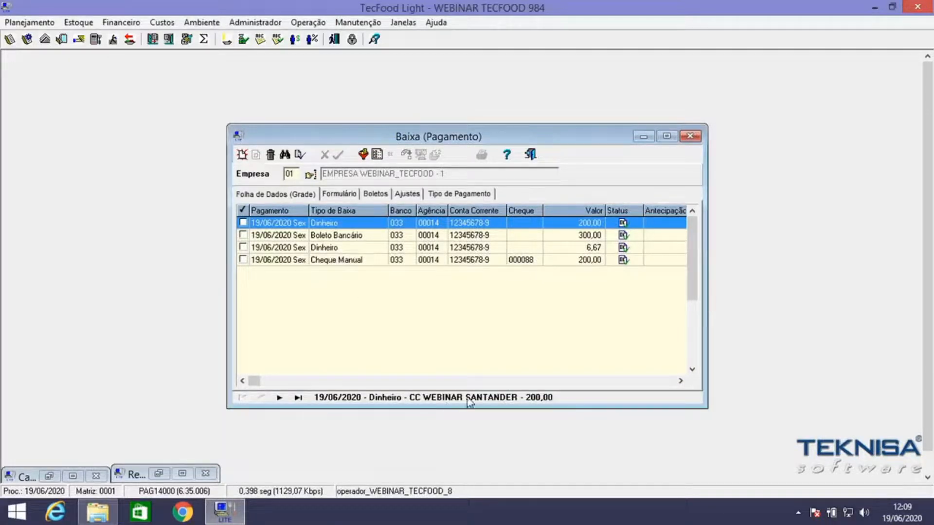
pyautogui.click(159, 474)
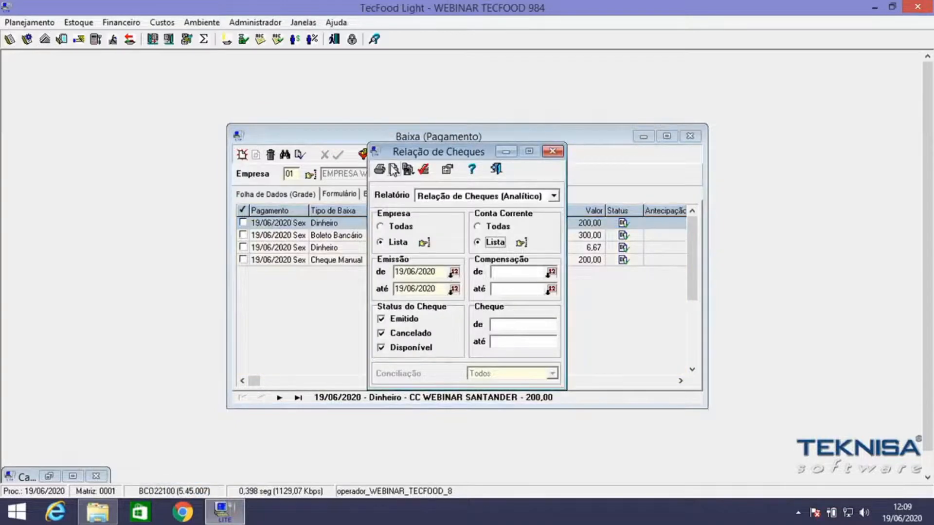
pyautogui.click(496, 238)
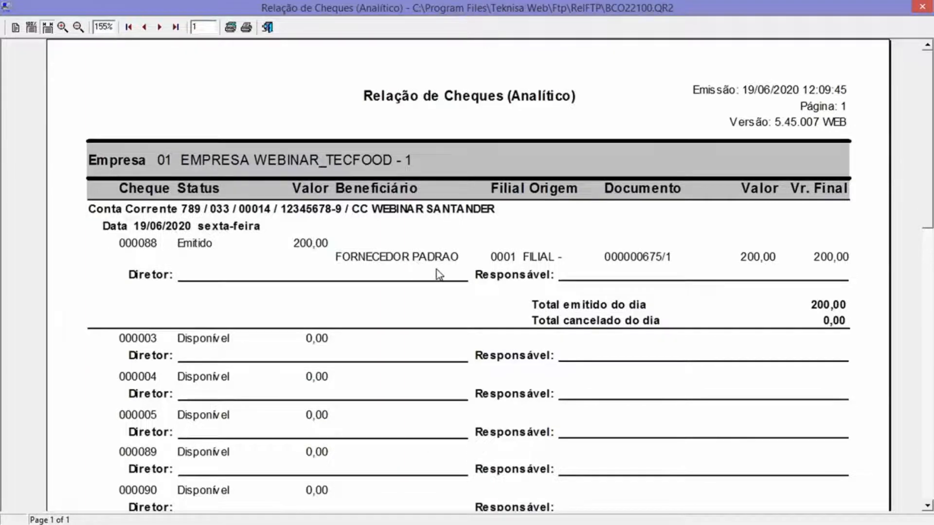
pyautogui.click(267, 27)
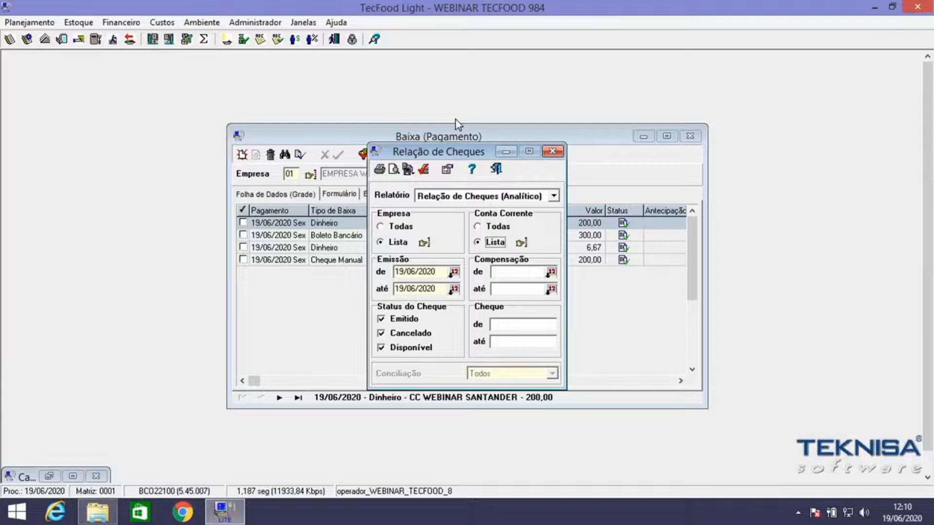
# Delete the 200,00 Cheque Manual payment made with cheque 000088, returning the cheque to Disponível.
pyautogui.click(351, 138)
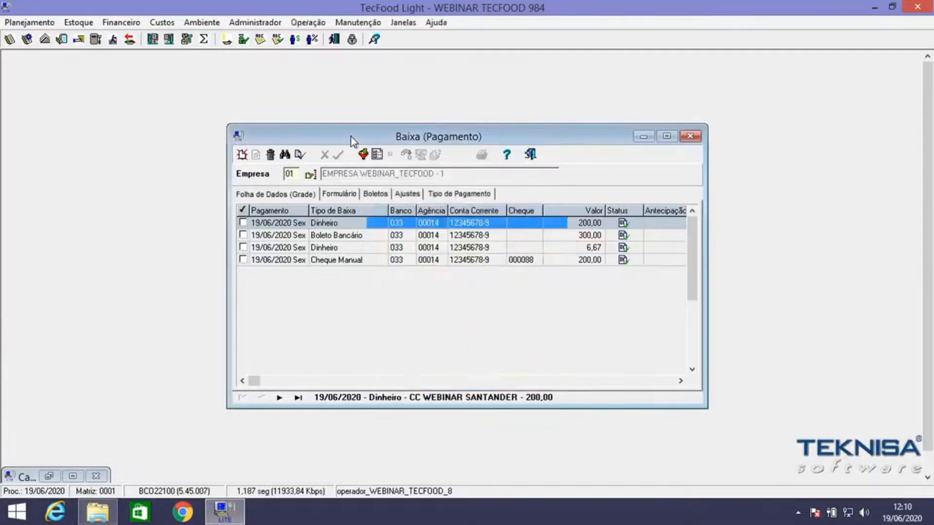
pyautogui.click(327, 263)
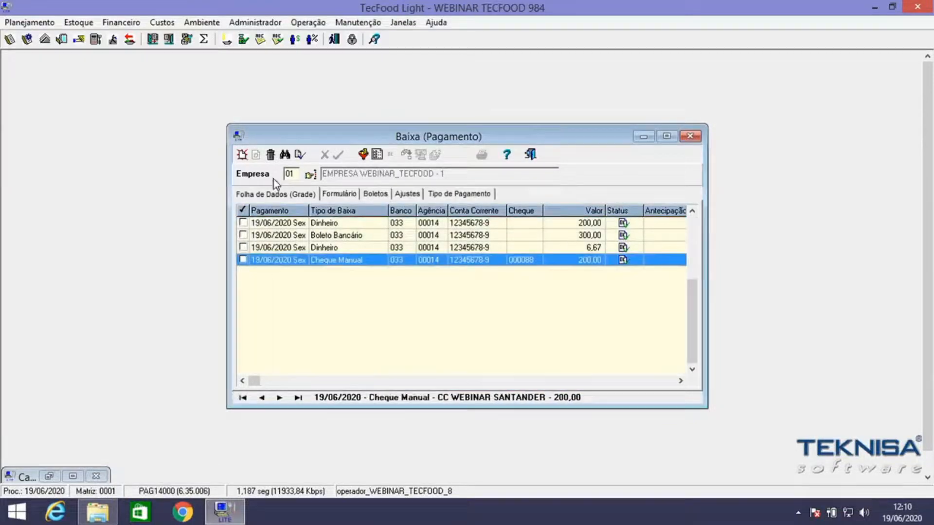
pyautogui.click(243, 260)
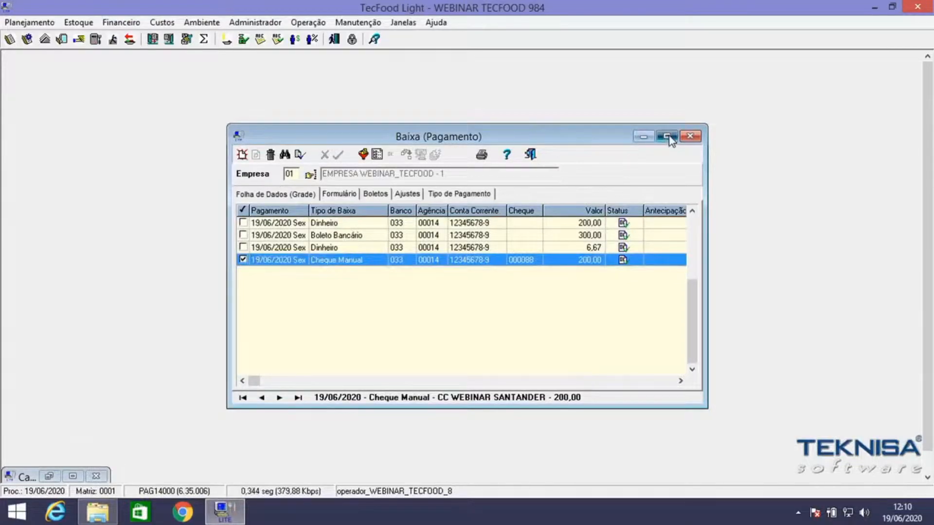
pyautogui.click(667, 136)
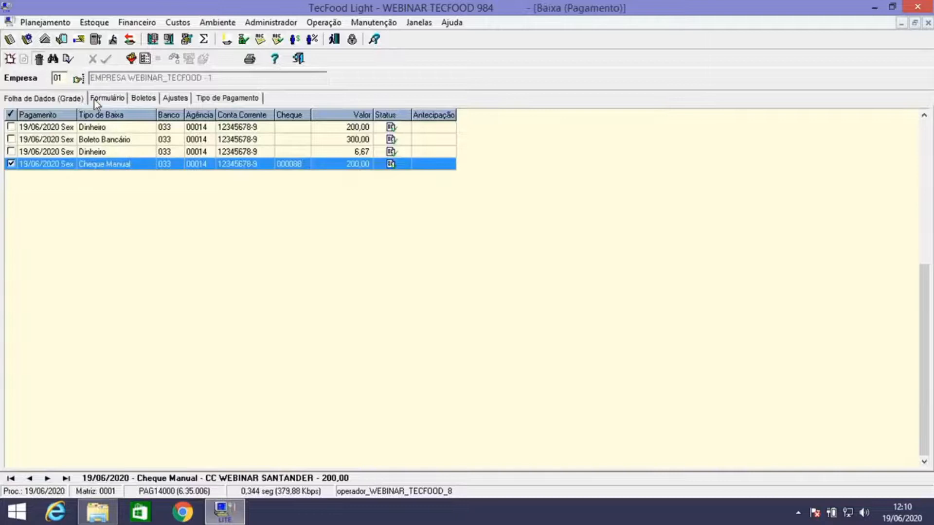
pyautogui.press('Delete')
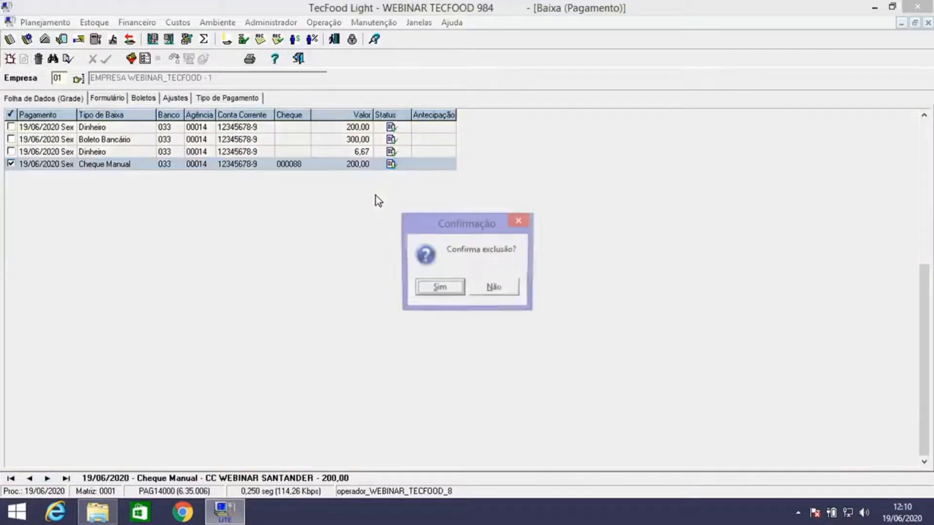
pyautogui.click(435, 288)
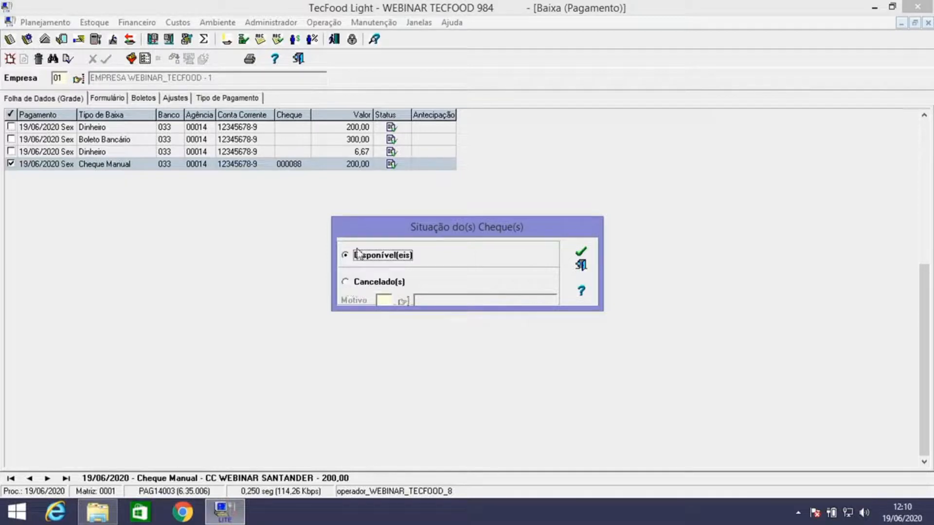
pyautogui.click(586, 256)
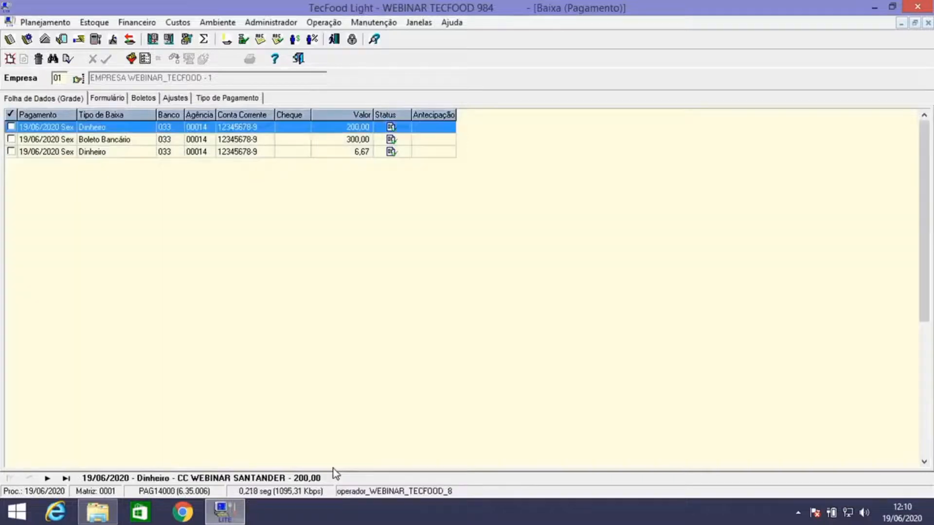
# Preview the Relação de Cheques (Analítico) again to check cheque 000088's status and put the cheque windows away.
pyautogui.click(903, 23)
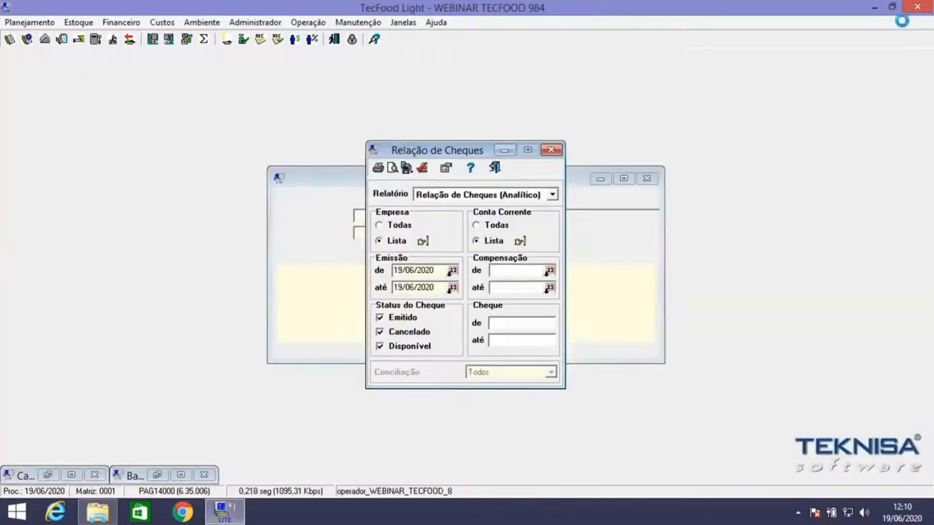
pyautogui.click(395, 169)
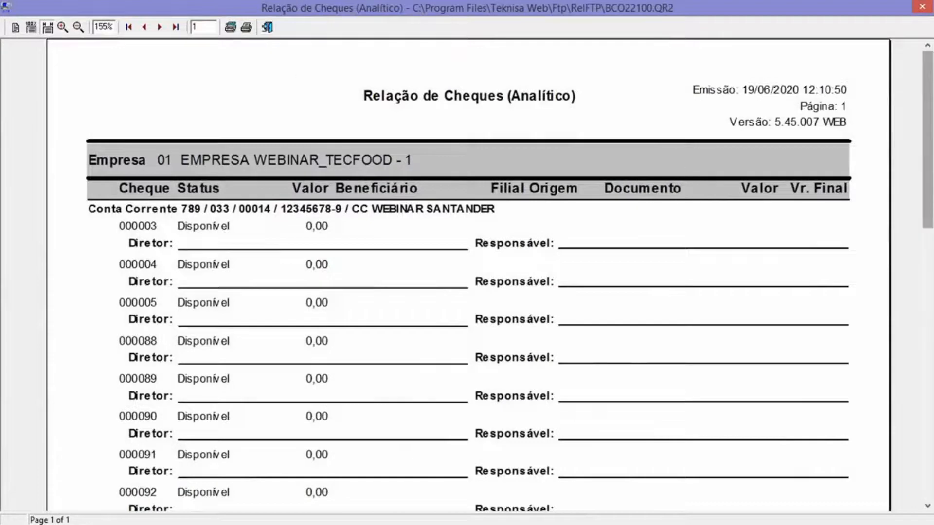
pyautogui.moveTo(930, 136); pyautogui.dragTo(931, 222)
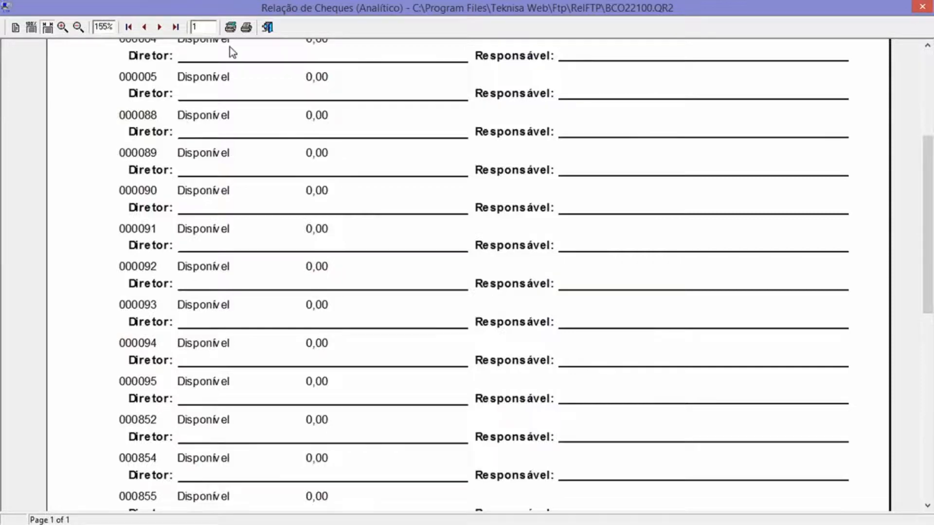
pyautogui.click(267, 28)
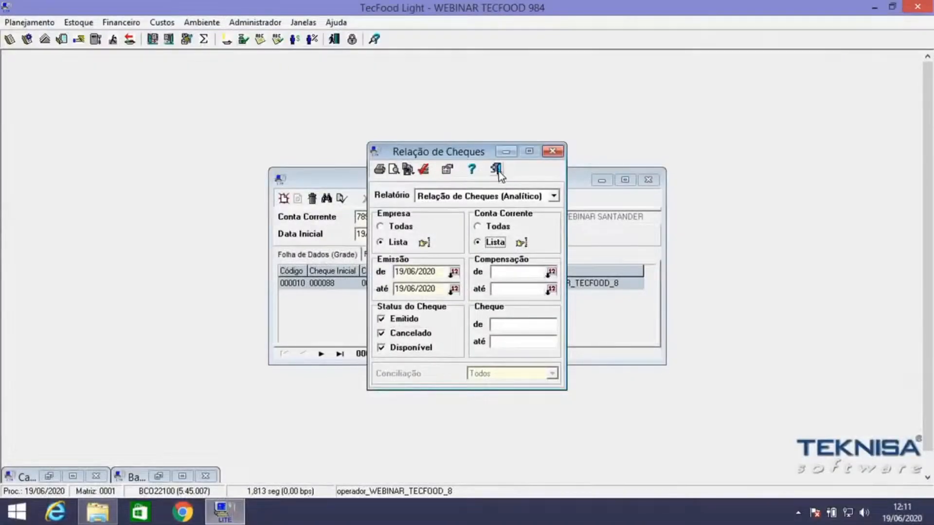
pyautogui.click(497, 169)
pyautogui.click(454, 199)
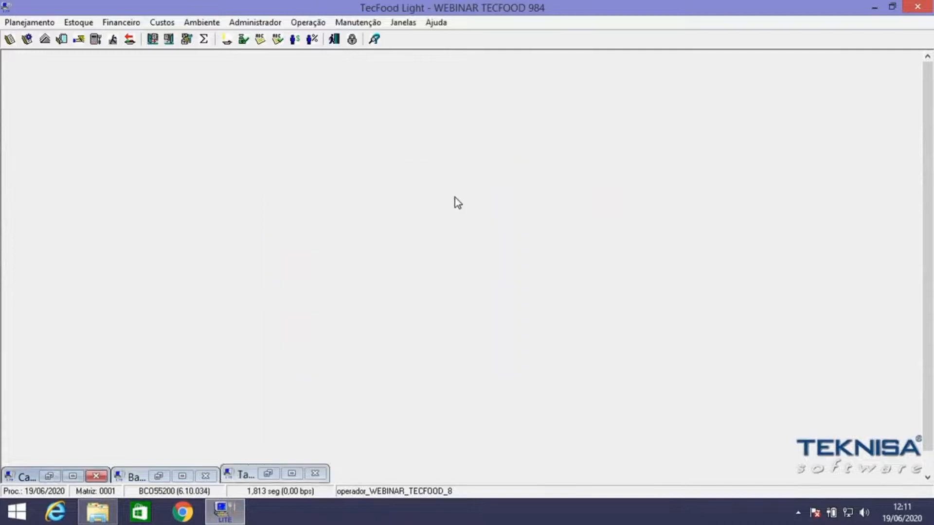
# View the Fluxo de Caixa report options under Controle Bancário and close them.
pyautogui.click(131, 23)
pyautogui.moveTo(174, 72)
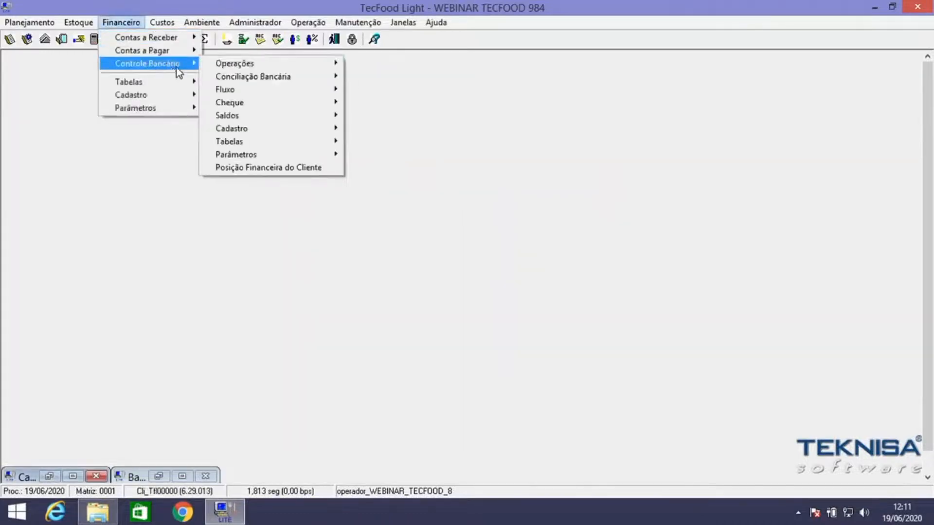
pyautogui.moveTo(312, 89)
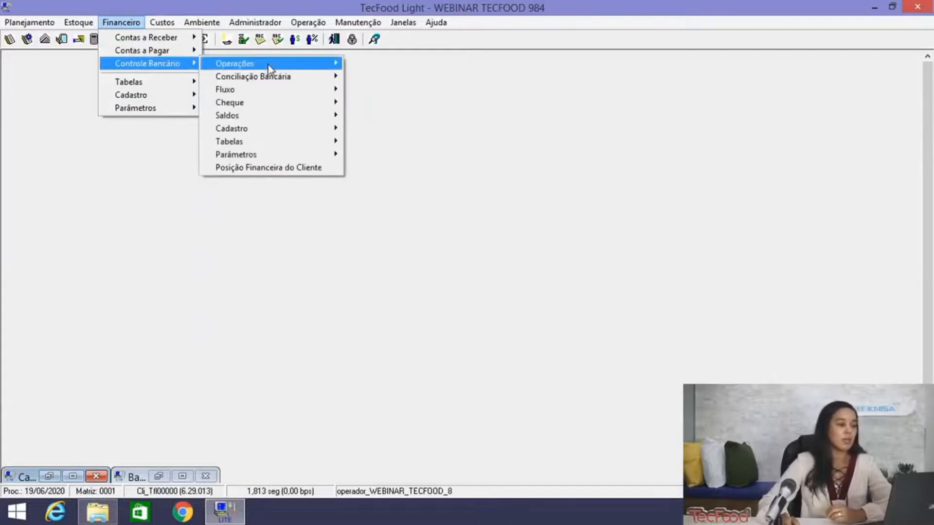
pyautogui.moveTo(269, 69)
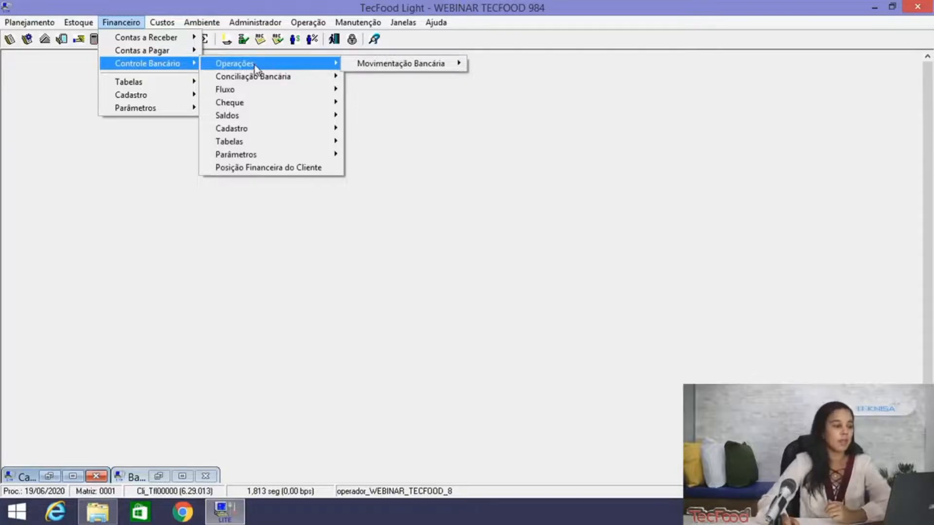
pyautogui.moveTo(241, 91)
pyautogui.click(360, 91)
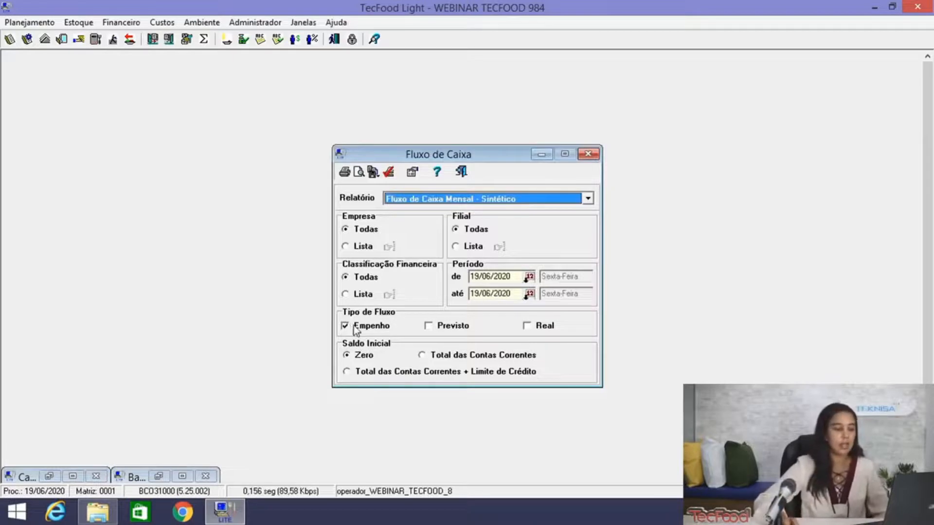
pyautogui.click(462, 173)
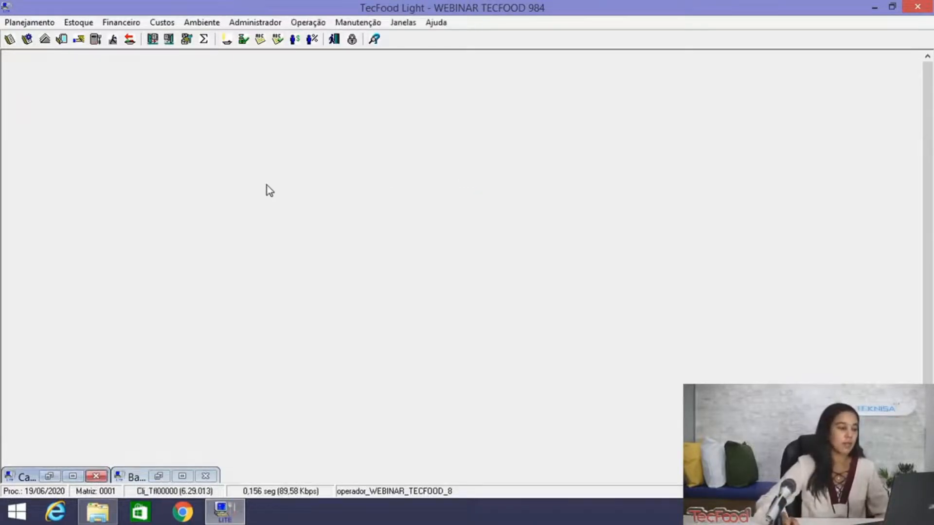
pyautogui.click(121, 23)
pyautogui.moveTo(161, 64)
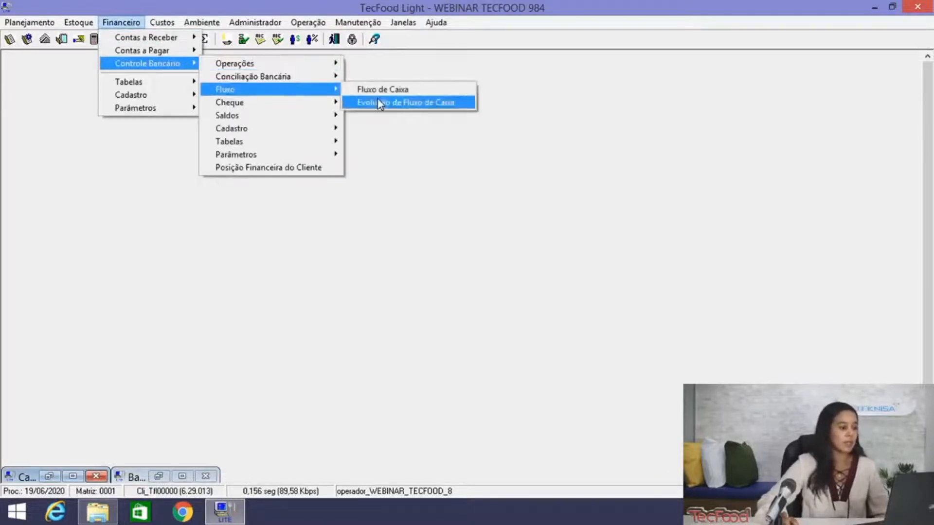
pyautogui.moveTo(305, 118)
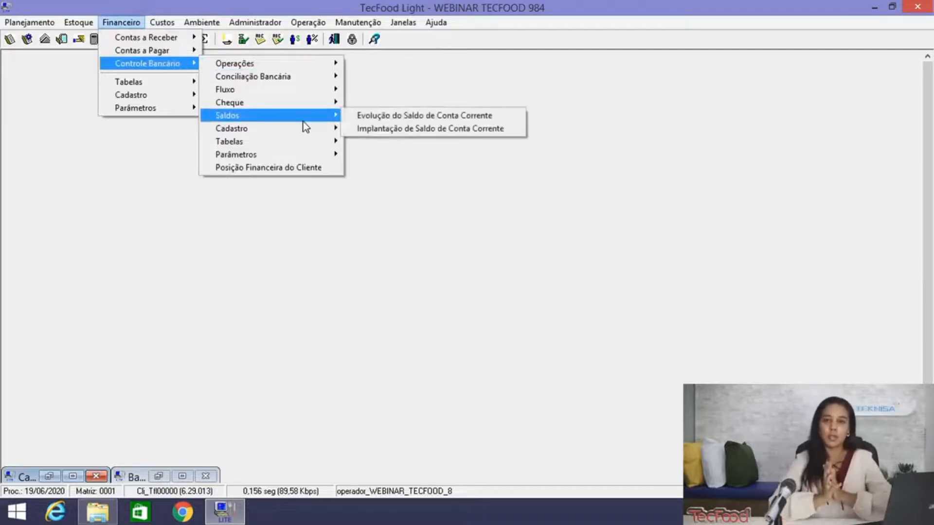
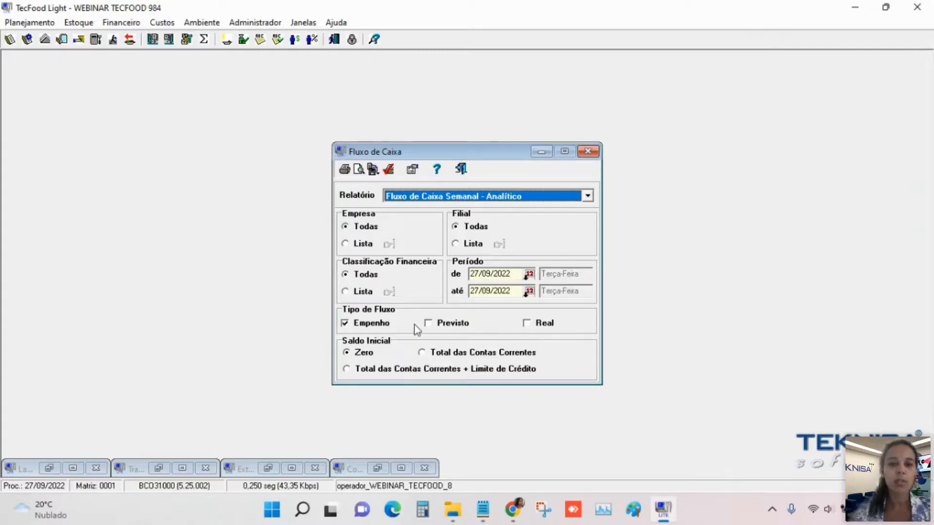
# Look over the Fluxo de Caixa report types and check the WebinarJam chat in Chrome before returning to TecFood Light.
pyautogui.click(519, 197)
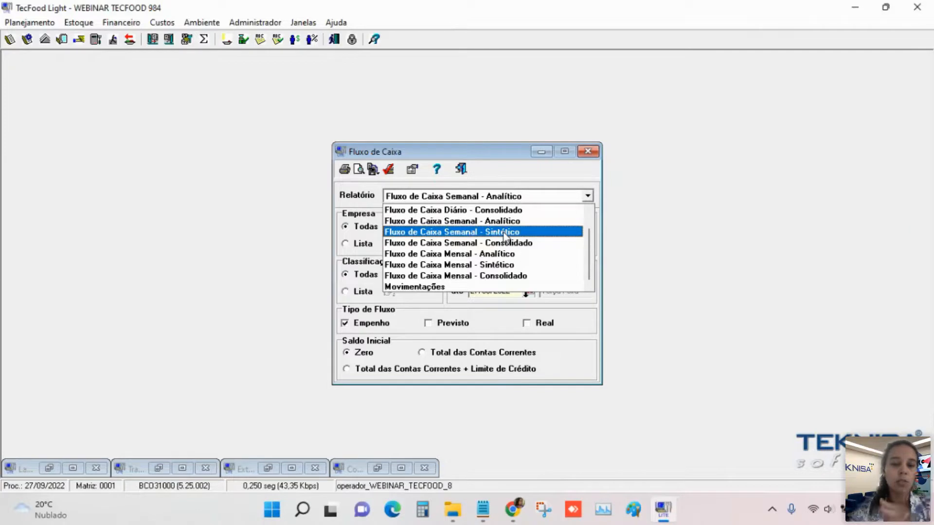
pyautogui.click(513, 513)
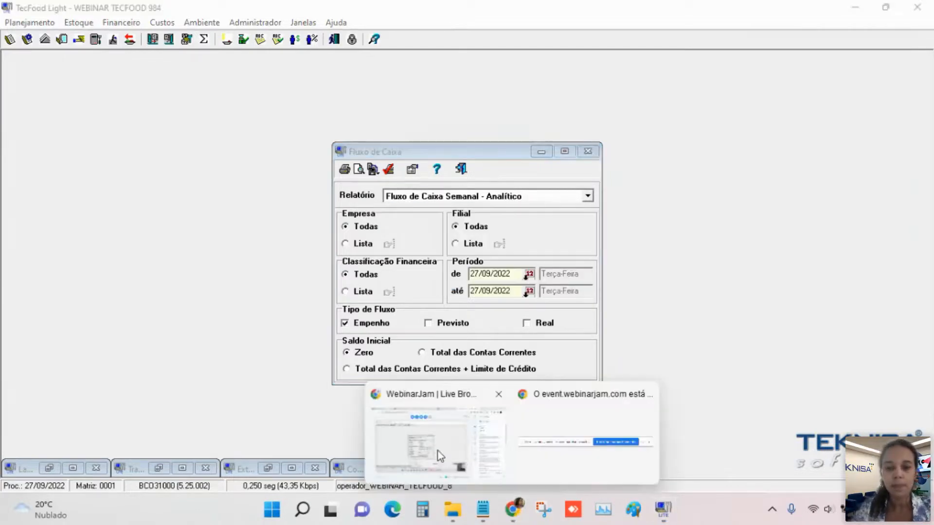
pyautogui.click(438, 450)
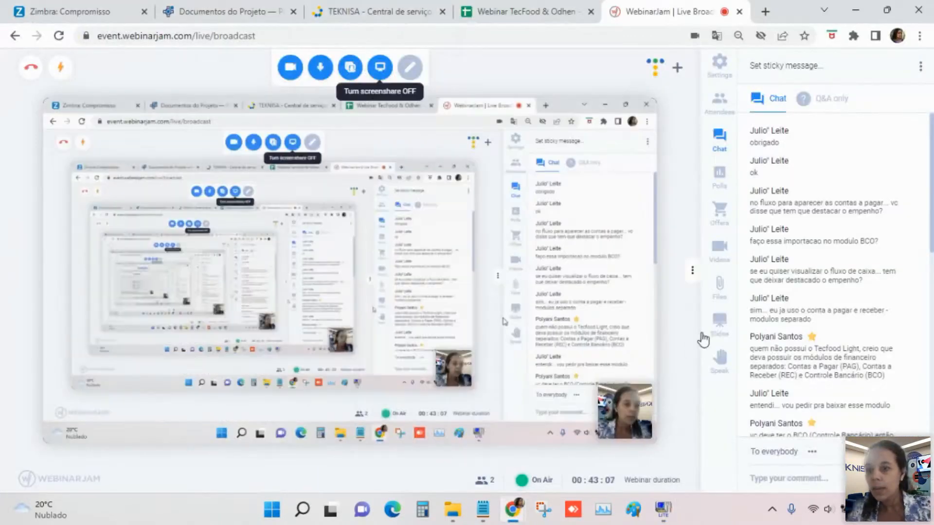
pyautogui.click(662, 516)
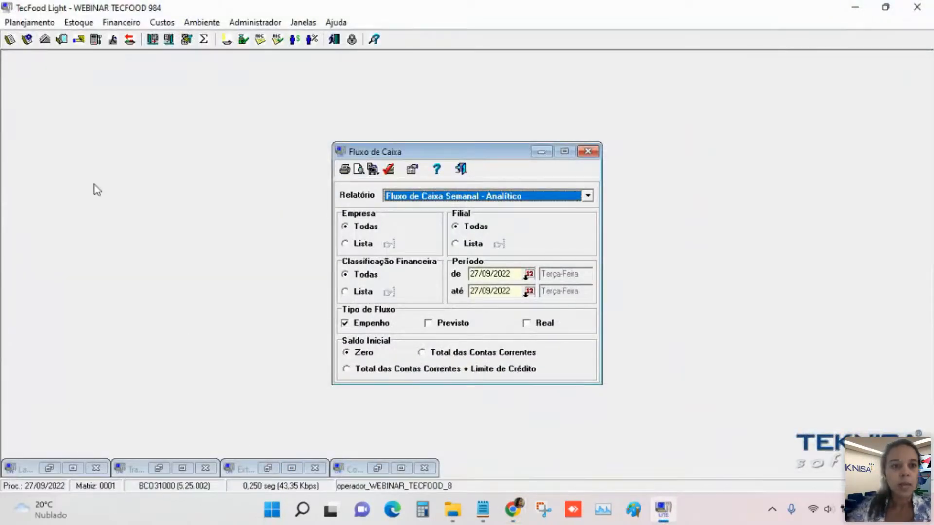
# Review the entries of CC WEBINAR SANTANDER in Lançamentos em Conta Corrente, enlarging and finally minimizing the window.
pyautogui.click(121, 23)
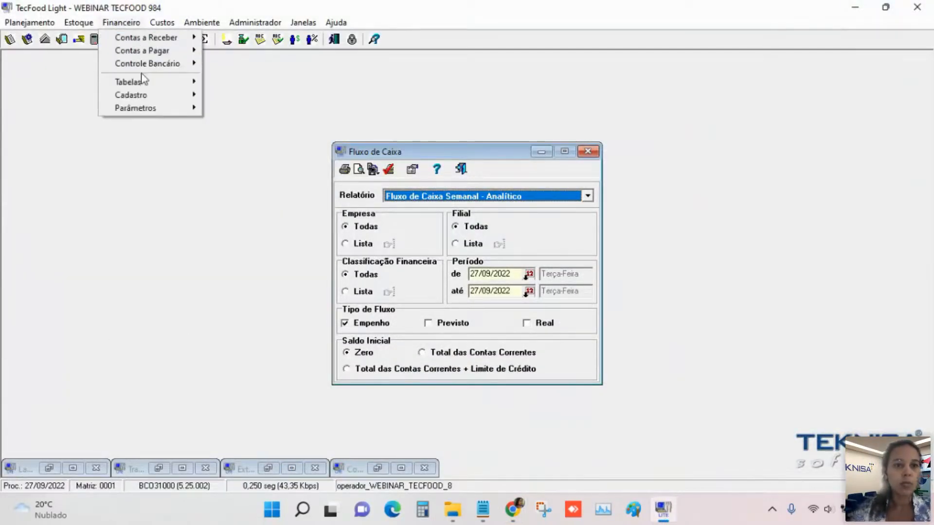
pyautogui.moveTo(151, 68)
pyautogui.moveTo(251, 63)
pyautogui.moveTo(447, 73)
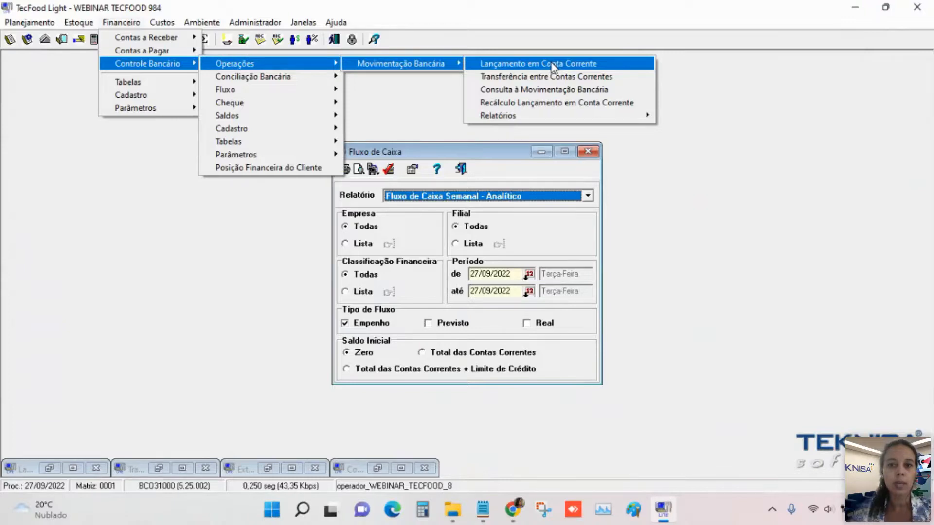
pyautogui.click(49, 468)
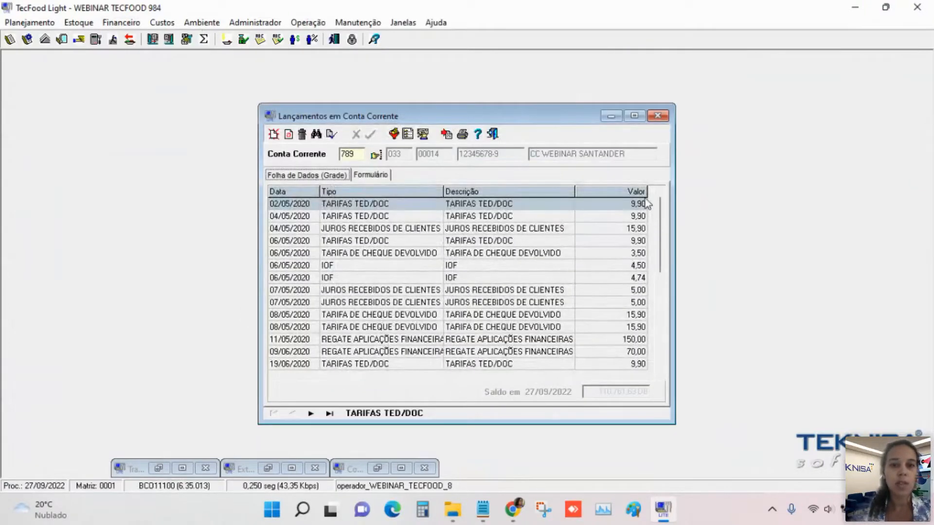
pyautogui.click(634, 115)
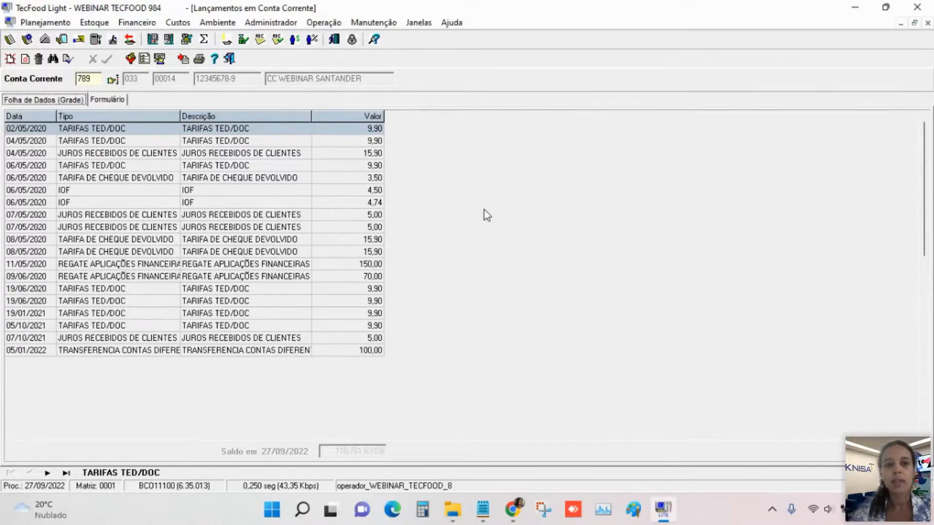
pyautogui.click(901, 22)
# Bring up the Transferência entre Contas Correntes records of company 01.
pyautogui.click(121, 22)
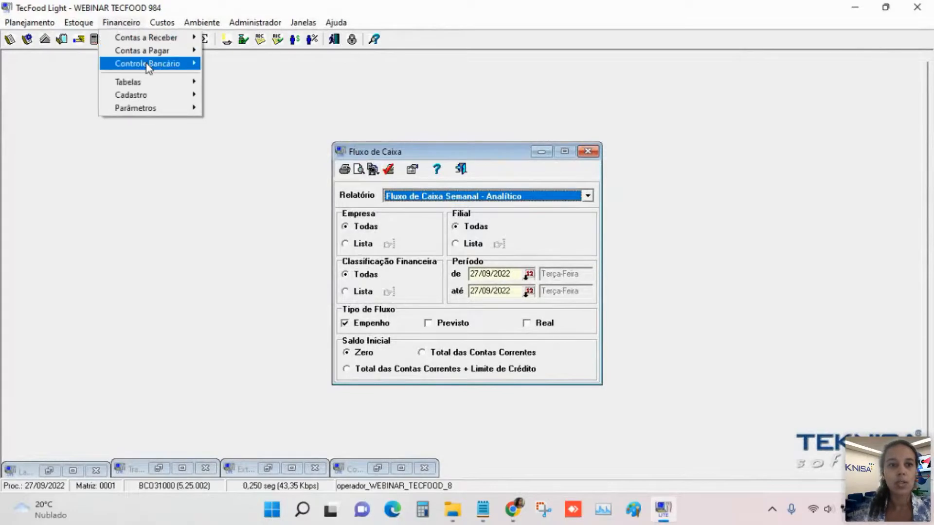
pyautogui.moveTo(389, 64)
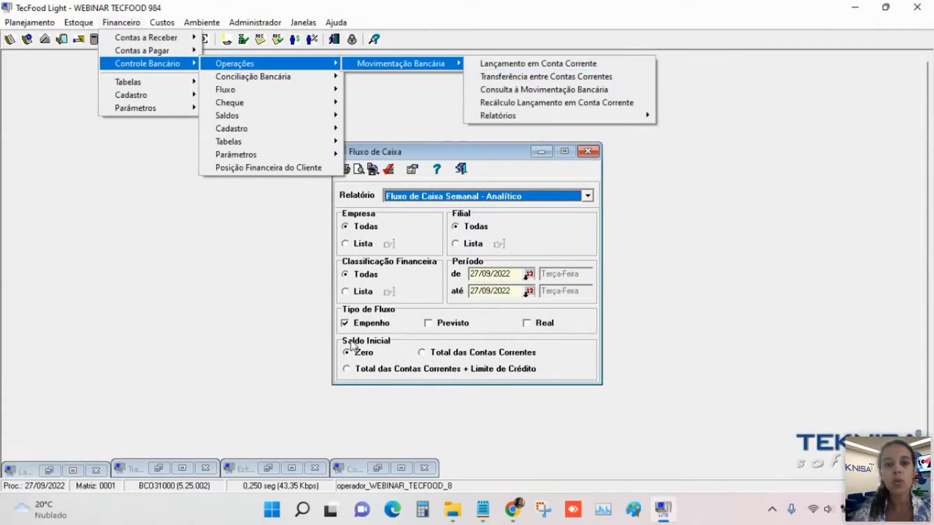
pyautogui.click(162, 469)
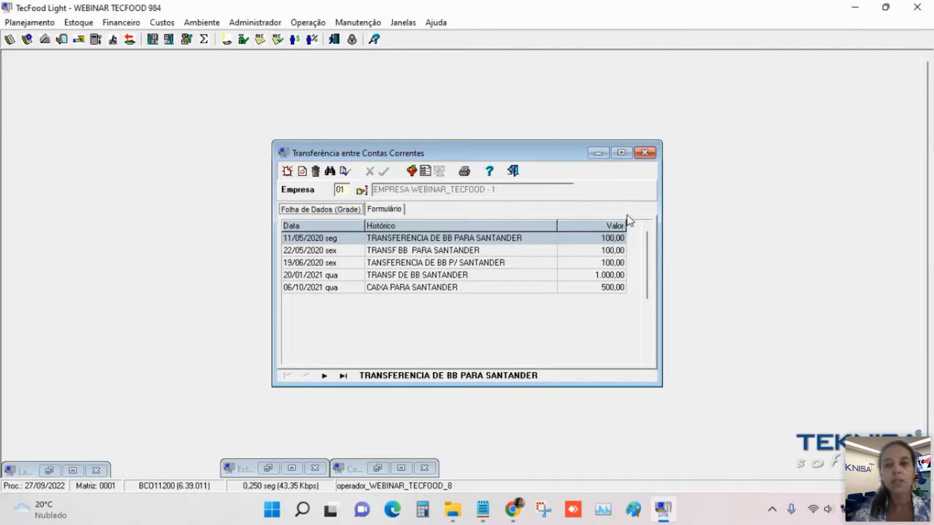
# Close Transferência entre Contas Correntes and display the Extrato Bancário records in an enlarged window to review their reconciliation status.
pyautogui.click(645, 154)
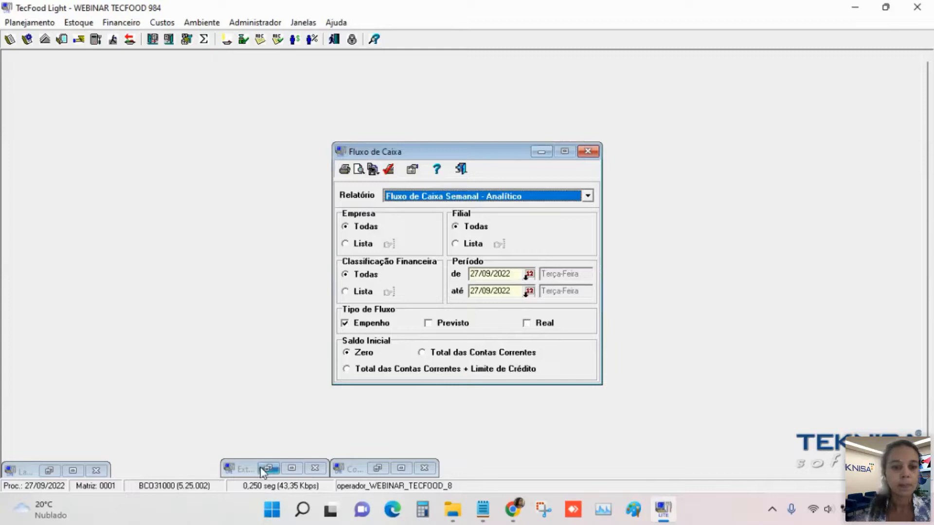
pyautogui.click(119, 23)
pyautogui.moveTo(166, 64)
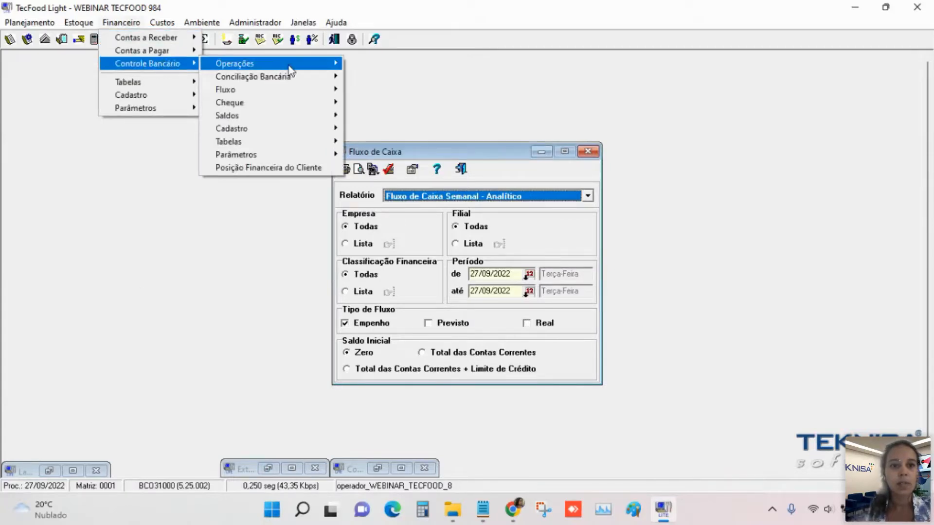
pyautogui.moveTo(291, 78)
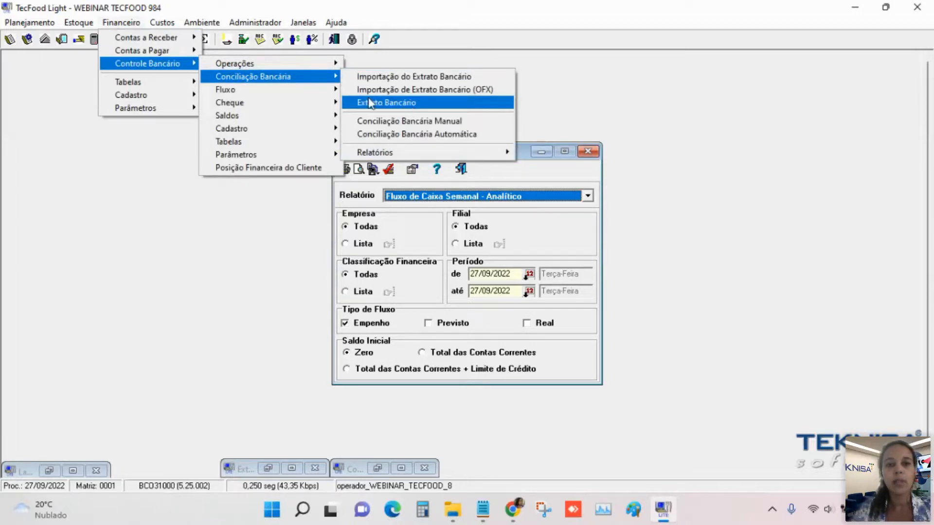
pyautogui.click(391, 103)
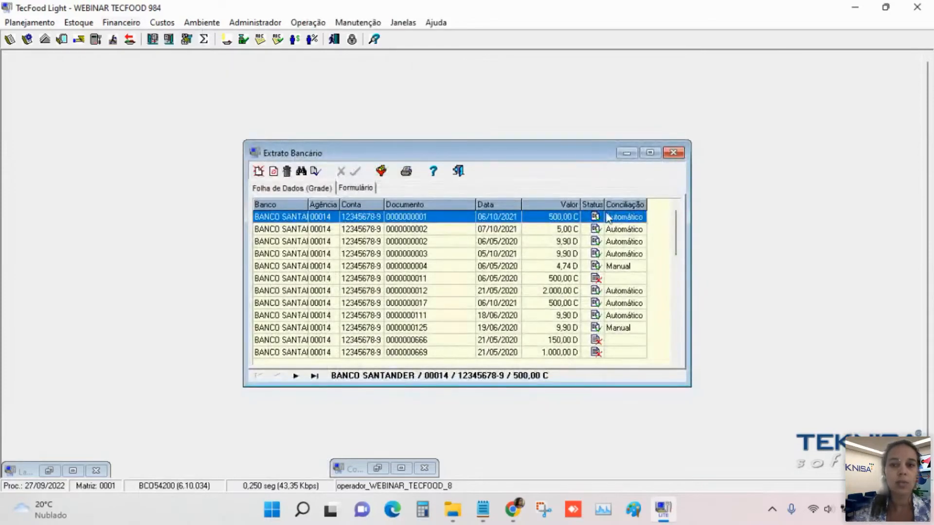
pyautogui.click(650, 153)
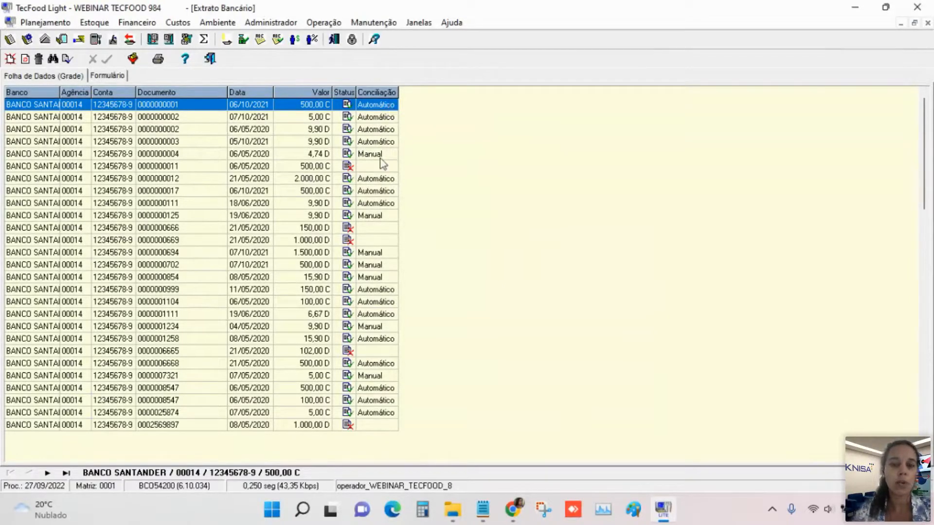
# Check the WebinarJam chat in Chrome, return to TecFood Light and close Extrato Bancário.
pyautogui.moveTo(481, 516)
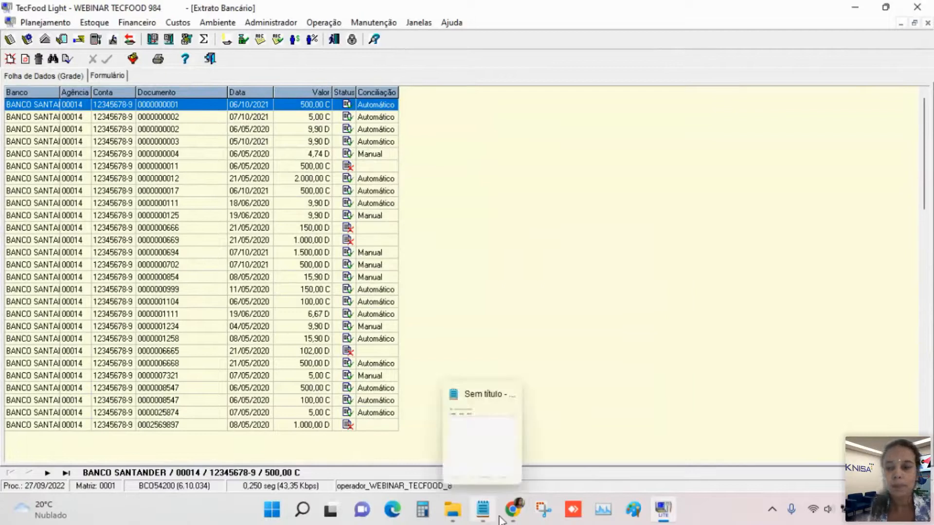
pyautogui.moveTo(513, 511)
pyautogui.click(454, 446)
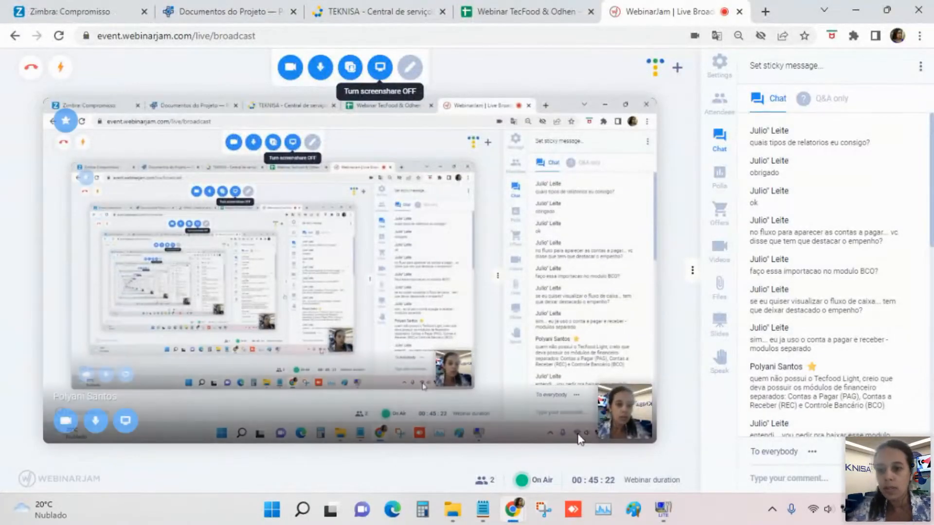
pyautogui.click(663, 508)
pyautogui.click(660, 467)
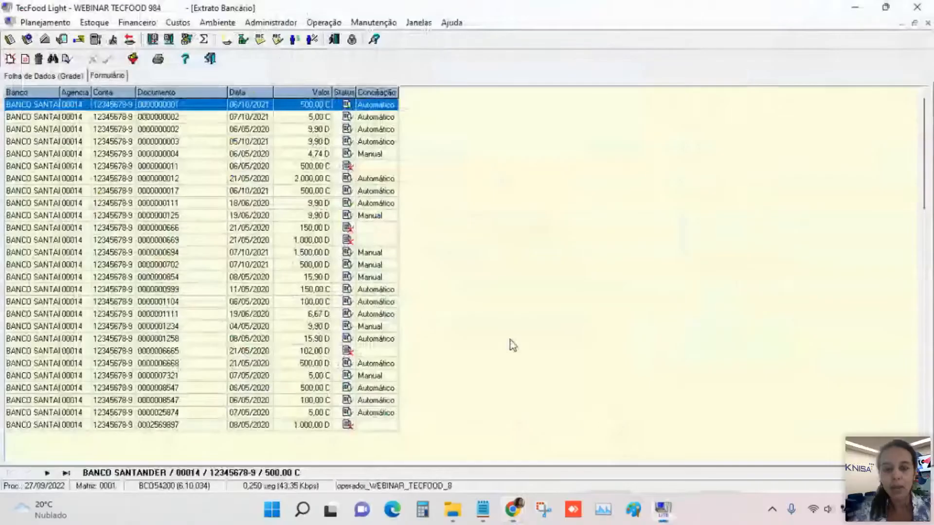
pyautogui.click(209, 58)
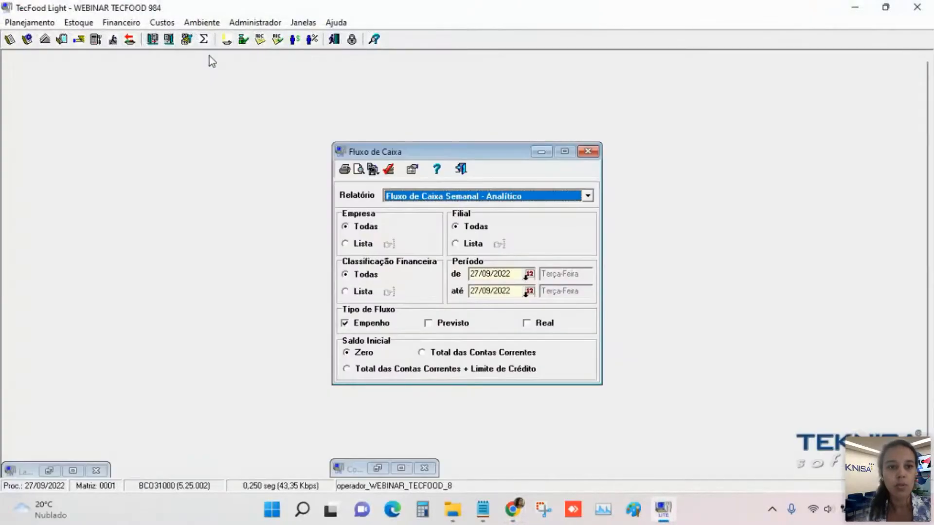
# Open the Extrato de Movimentação Bancária report under Controle Bancário and set its period to start on 01/01/2020.
pyautogui.click(119, 23)
pyautogui.moveTo(272, 64)
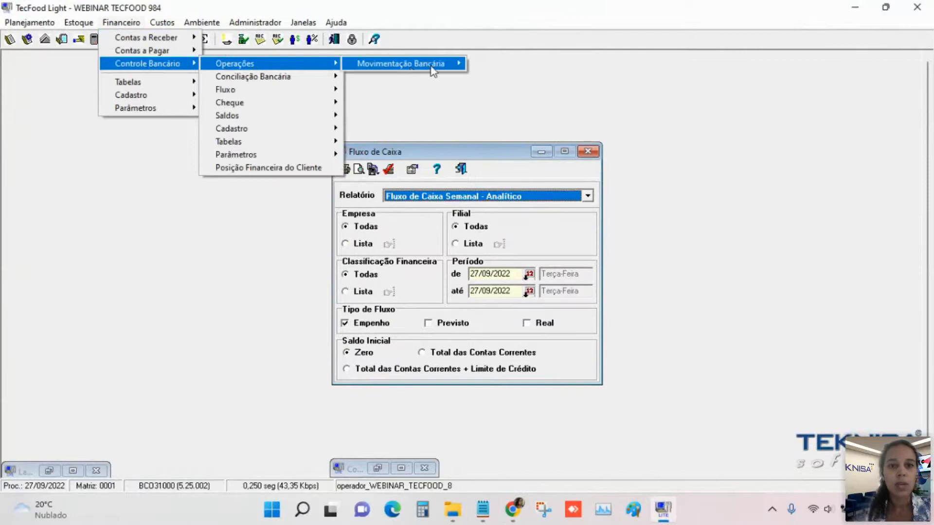
pyautogui.moveTo(404, 63)
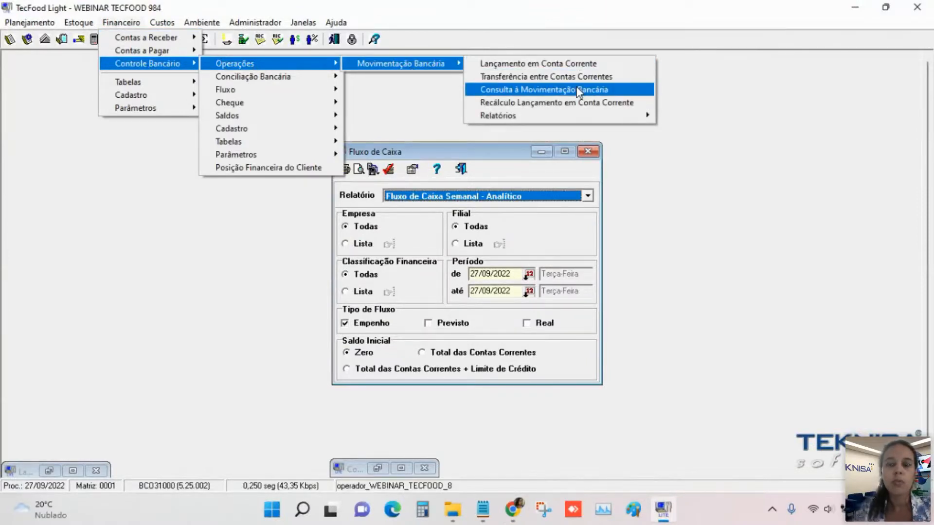
pyautogui.moveTo(600, 114)
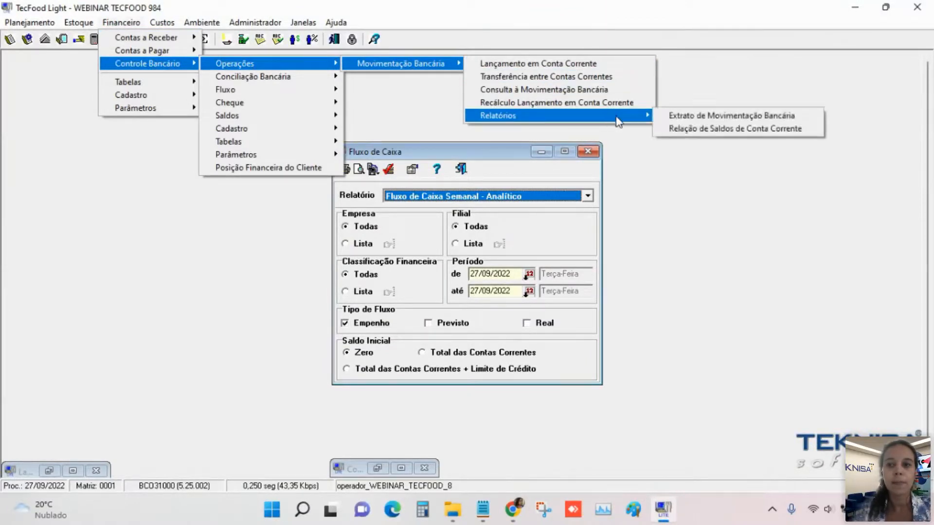
pyautogui.click(709, 117)
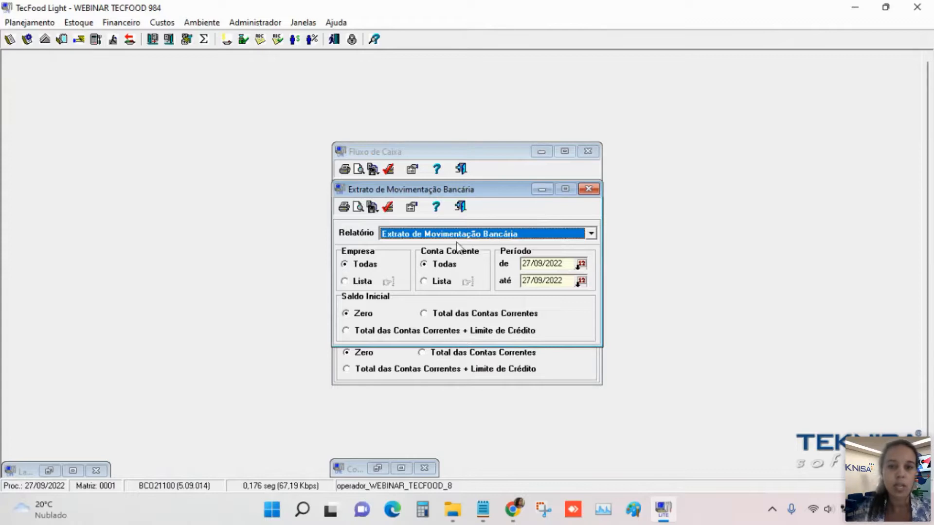
pyautogui.click(530, 263)
pyautogui.write('0108')
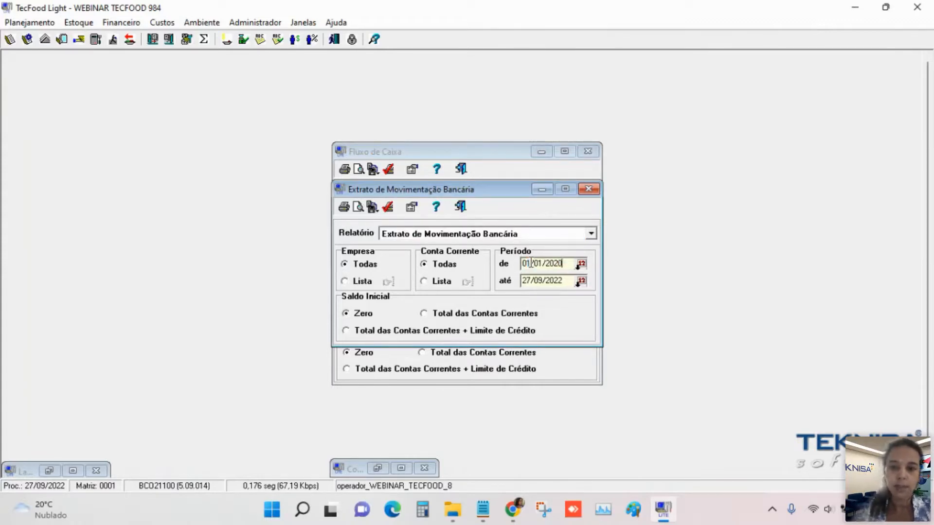
# Restrict the Extrato de Movimentação Bancária report to the current account CC WEBINAR SANTANDER.
pyautogui.click(437, 284)
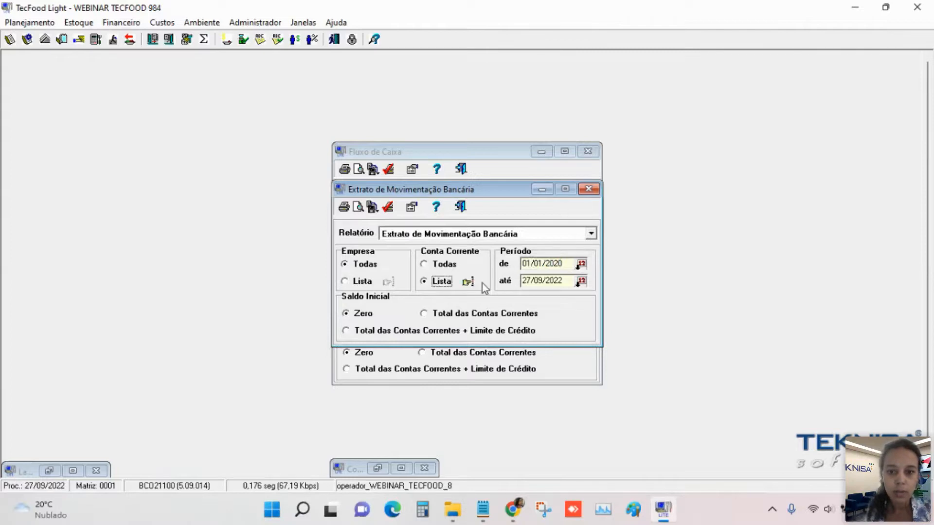
pyautogui.click(466, 285)
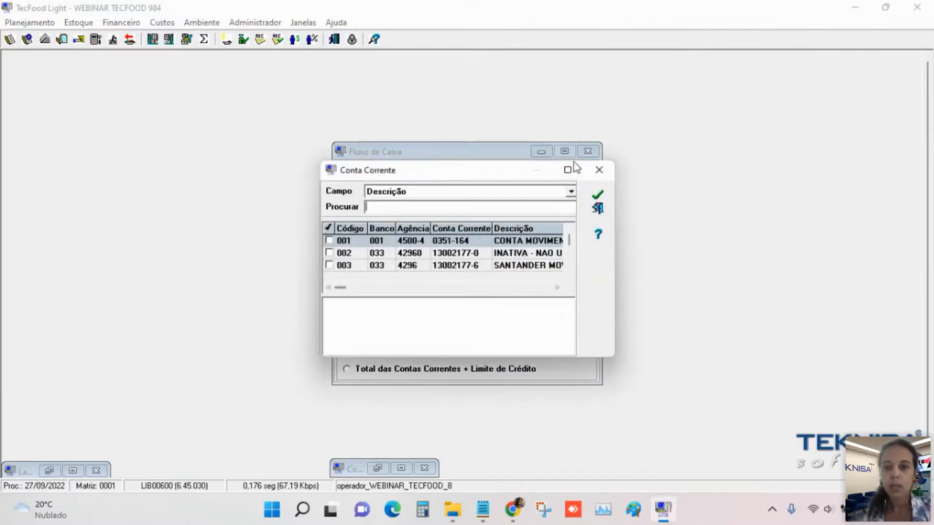
pyautogui.click(567, 170)
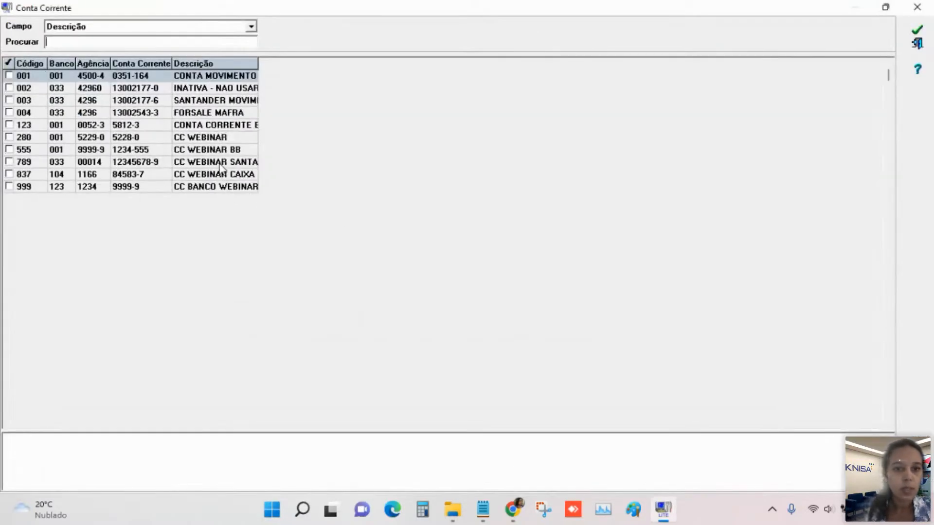
pyautogui.click(253, 158)
pyautogui.click(917, 30)
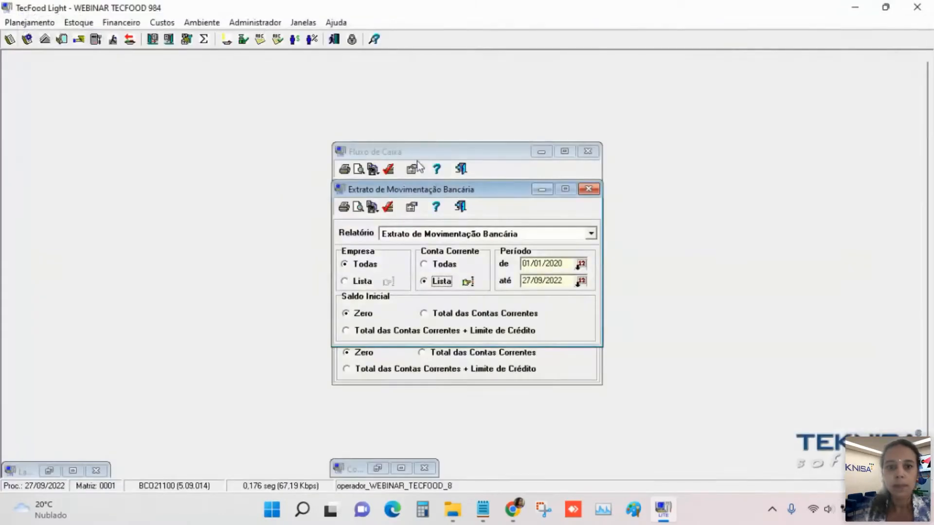
# Preview the Extrato de Movimentação Bancária, read through to its last page, and close the preview and report options.
pyautogui.click(359, 208)
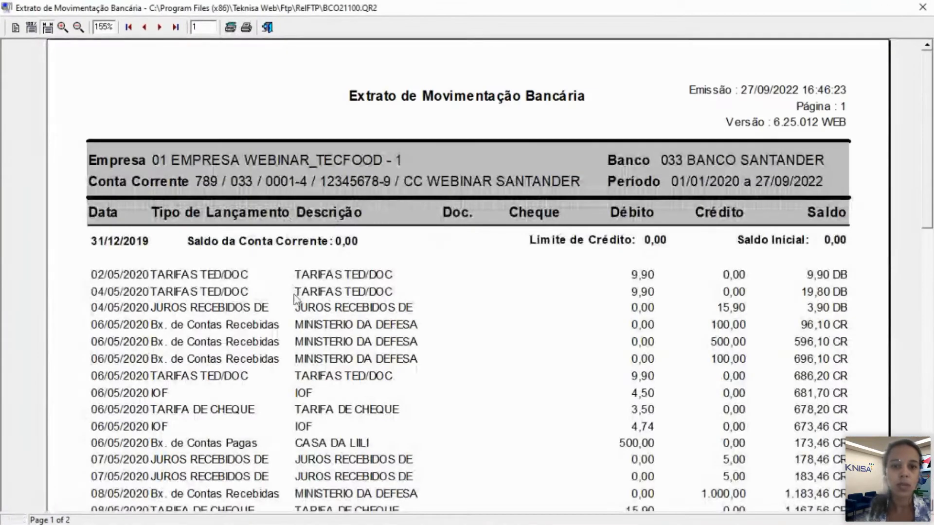
pyautogui.scroll(-1, 255, 275)
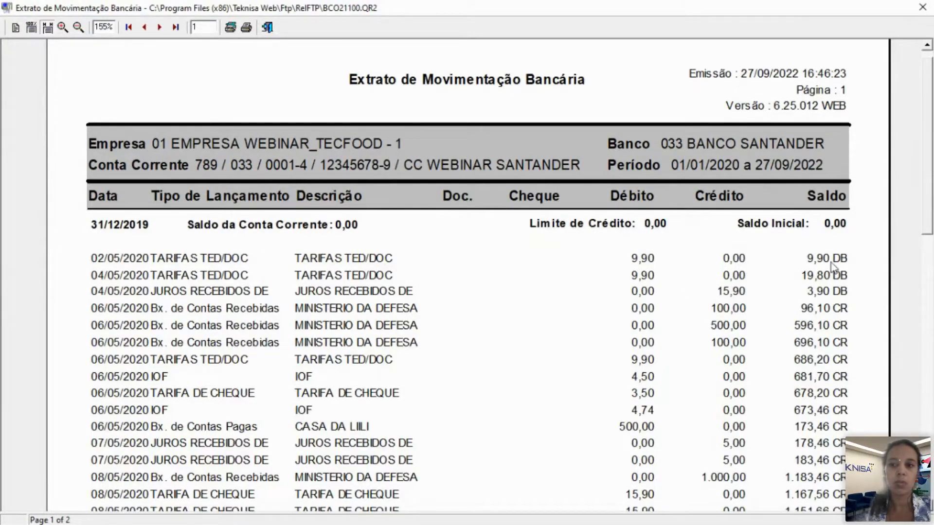
pyautogui.moveTo(926, 192); pyautogui.dragTo(926, 467)
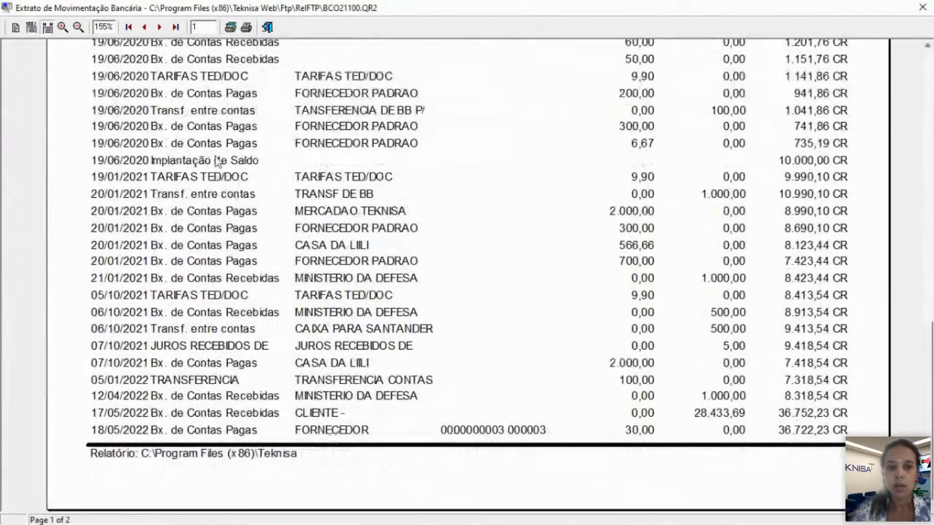
pyautogui.click(176, 27)
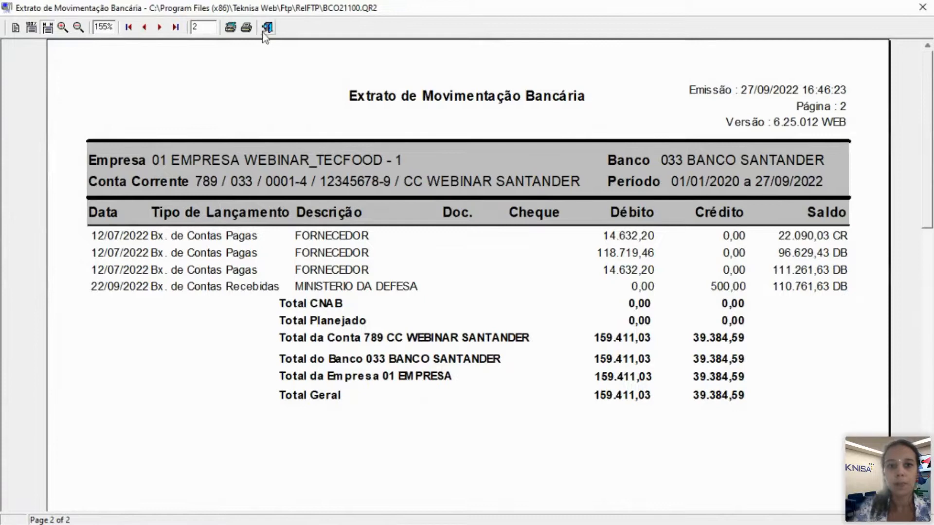
pyautogui.click(265, 29)
pyautogui.click(590, 188)
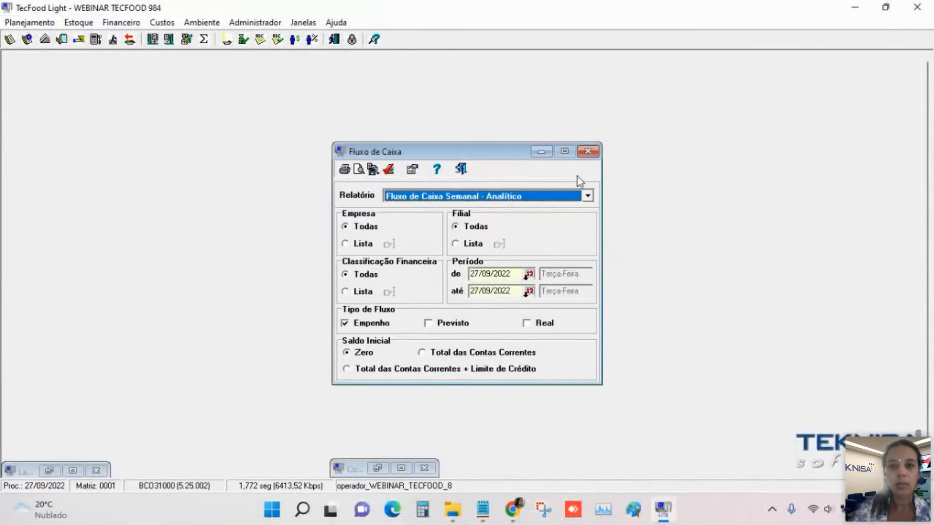
# Close Fluxo de Caixa and open the Extrato de Movimentação Real report under Conciliação Bancária.
pyautogui.click(587, 151)
pyautogui.click(128, 22)
pyautogui.moveTo(155, 63)
pyautogui.moveTo(282, 76)
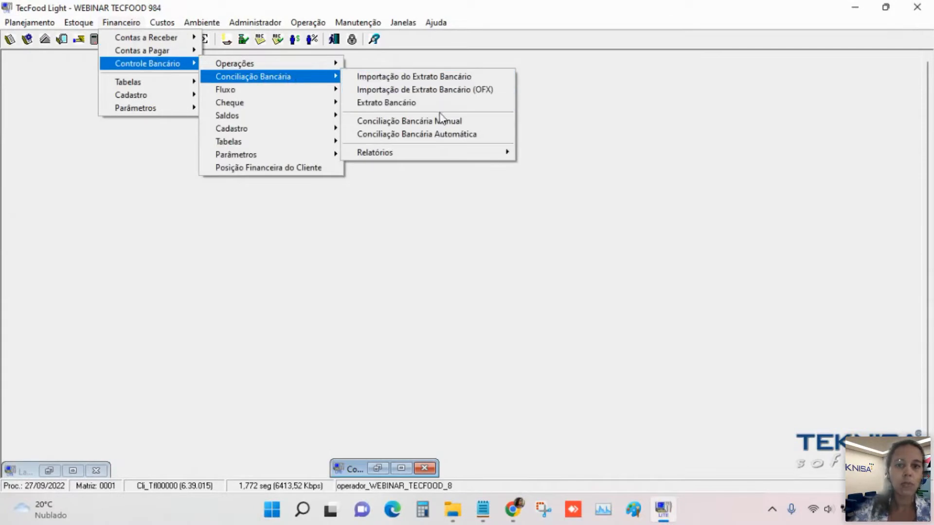
pyautogui.moveTo(511, 153)
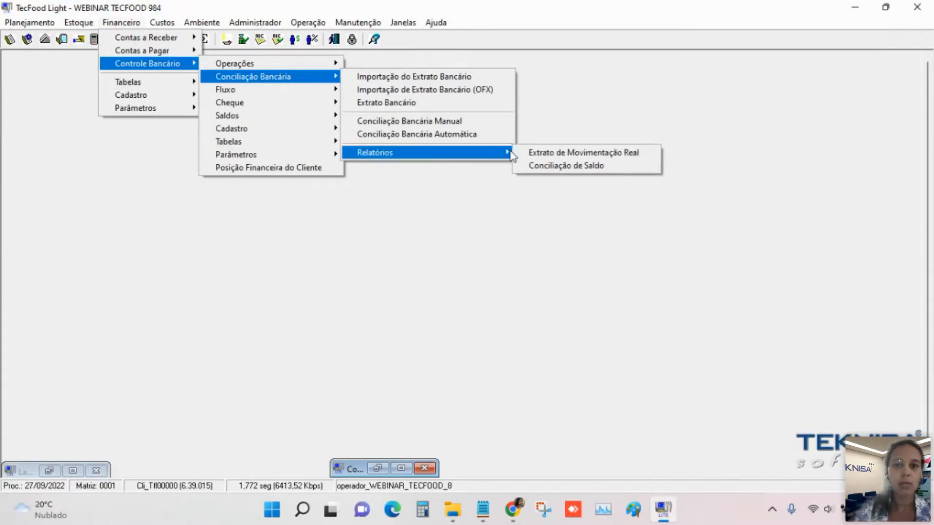
pyautogui.click(567, 153)
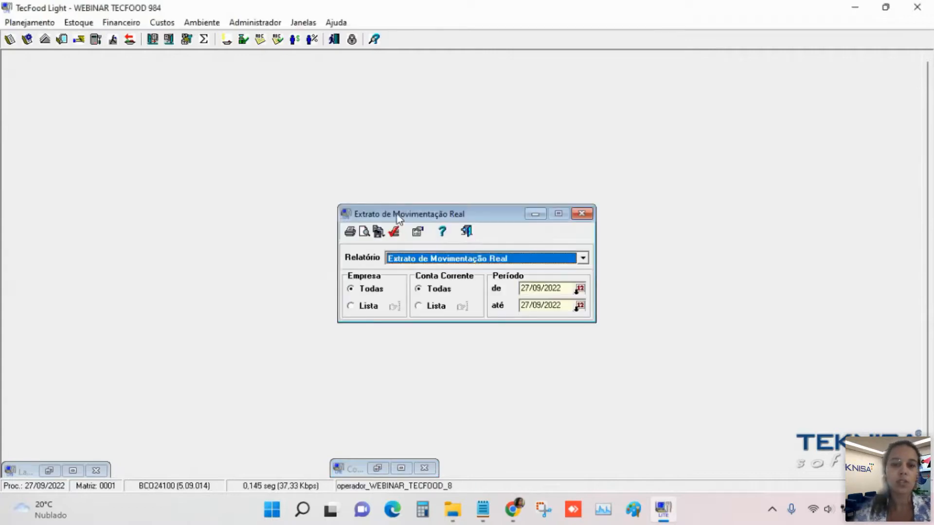
# Limit the Extrato de Movimentação Real report to CC WEBINAR SANTANDER and set its period to start on 01/01/2020.
pyautogui.click(418, 306)
pyautogui.click(461, 306)
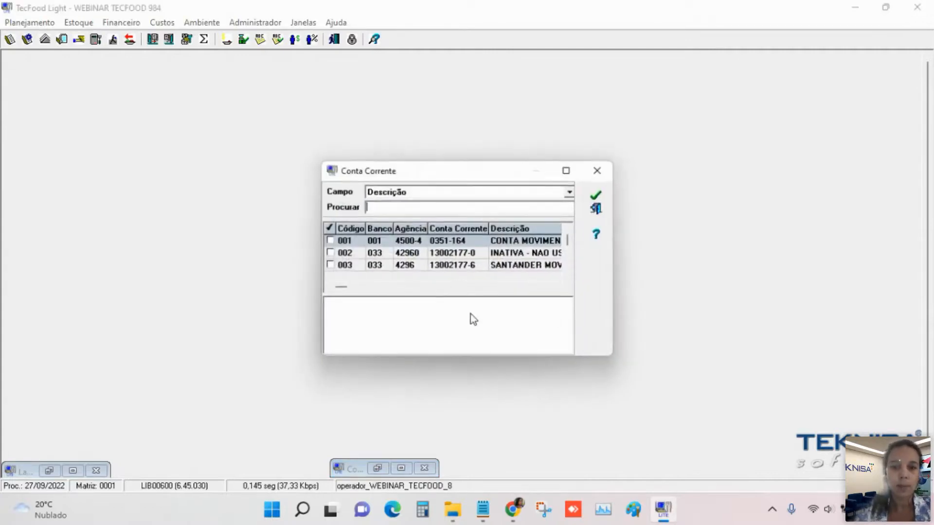
pyautogui.click(567, 168)
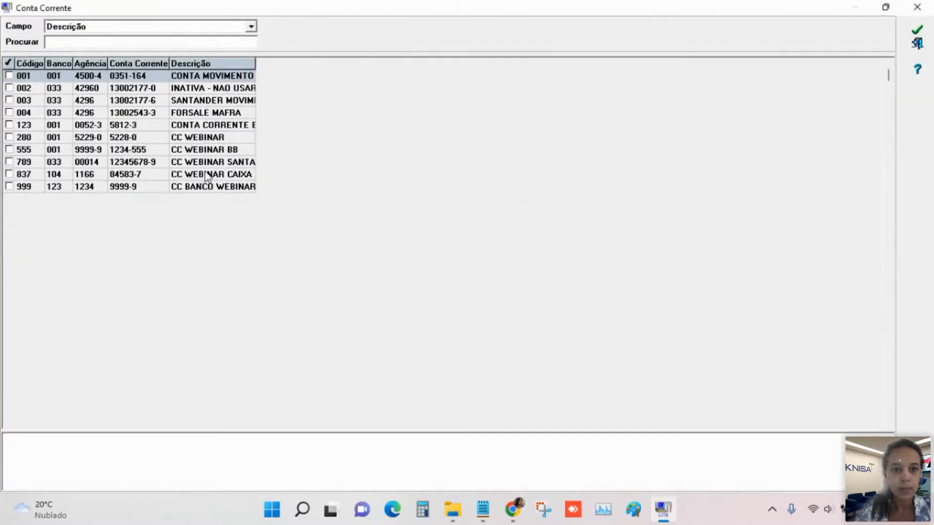
pyautogui.click(211, 165)
pyautogui.press('Return')
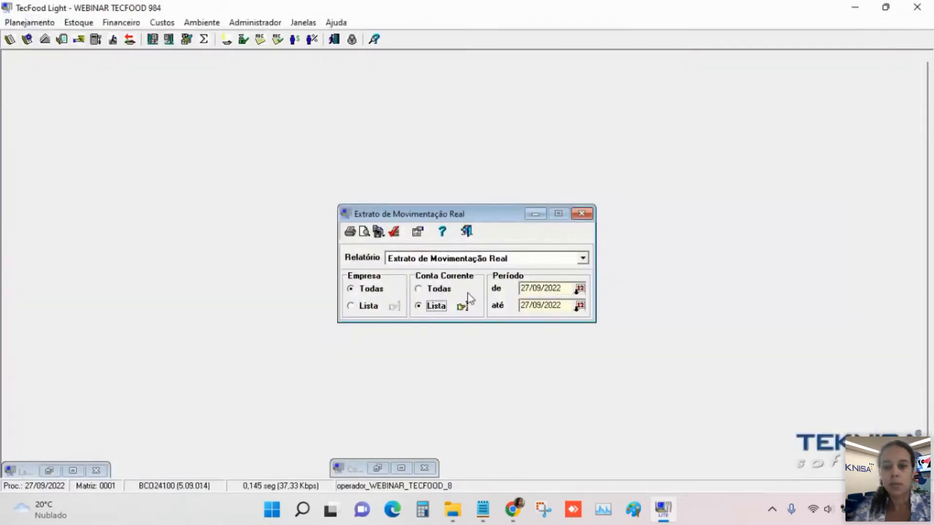
pyautogui.click(526, 291)
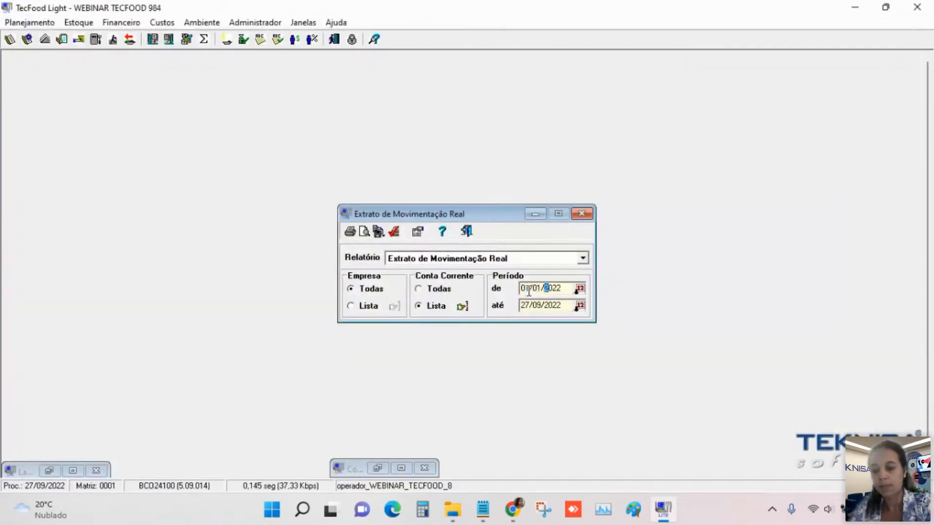
# Preview the Extrato de Movimentação Real to examine entry statuses, then close the preview and report options.
pyautogui.click(365, 232)
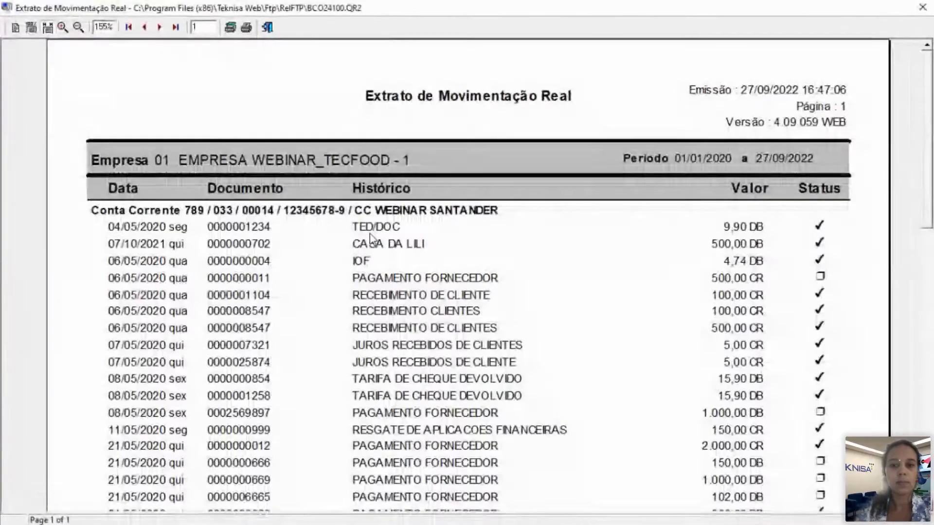
pyautogui.click(267, 28)
pyautogui.click(467, 231)
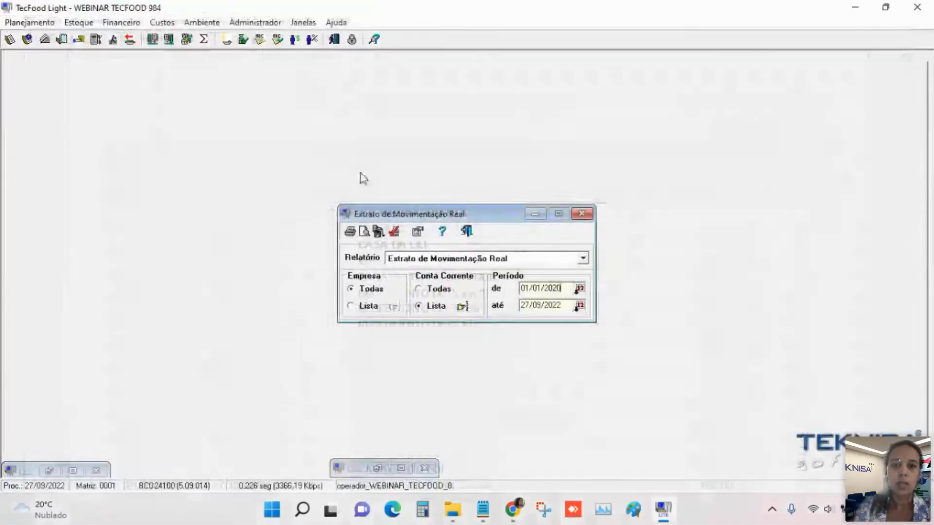
# Open the Relação de Cheques report options under Controle Bancário to view the available filters.
pyautogui.click(121, 22)
pyautogui.moveTo(142, 64)
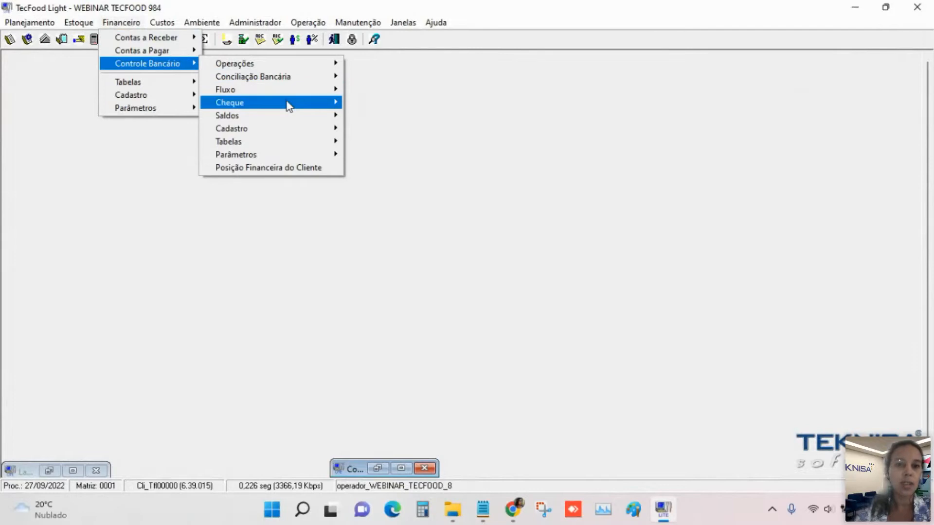
pyautogui.moveTo(287, 102)
pyautogui.moveTo(404, 134)
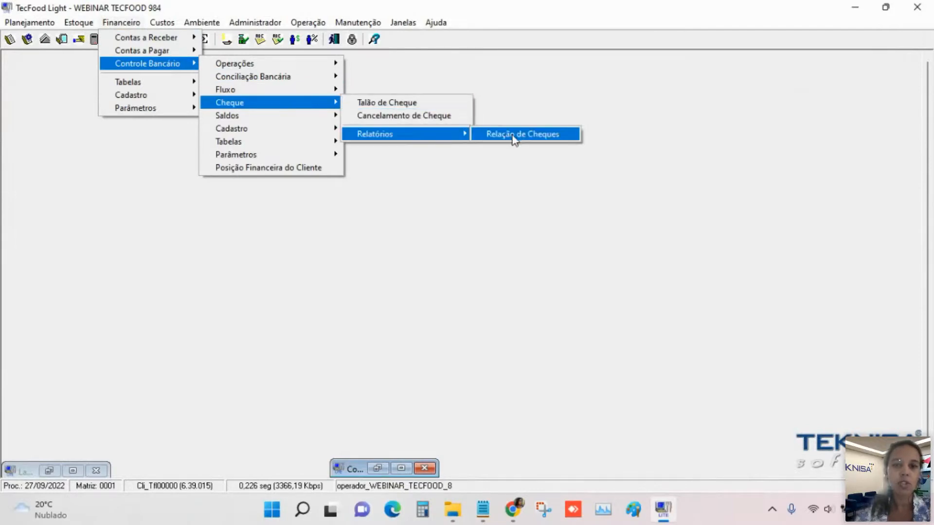
pyautogui.click(514, 138)
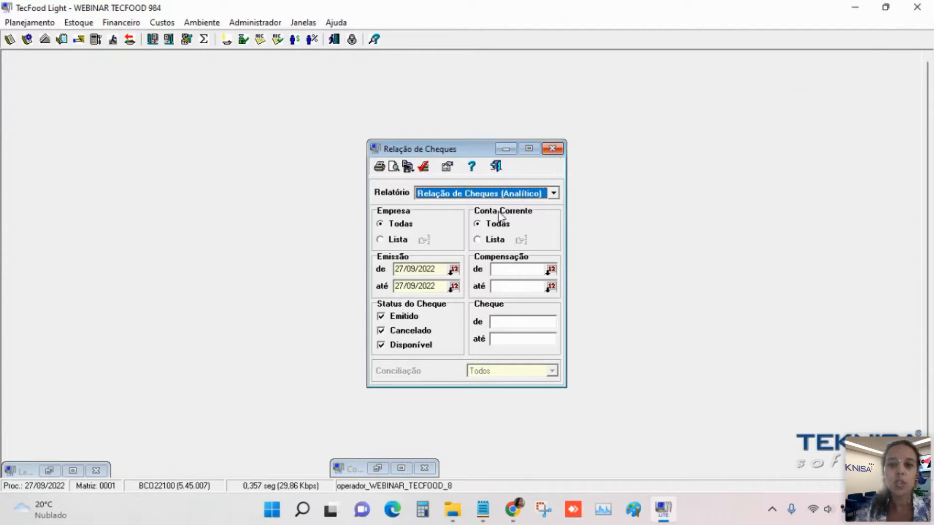
# Set the Relação de Cheques (Analítico) issue period to start on 01/01/2020 and limit the current account to CC WEBINAR SANTANDER.
pyautogui.click(398, 269)
pyautogui.write('0101')
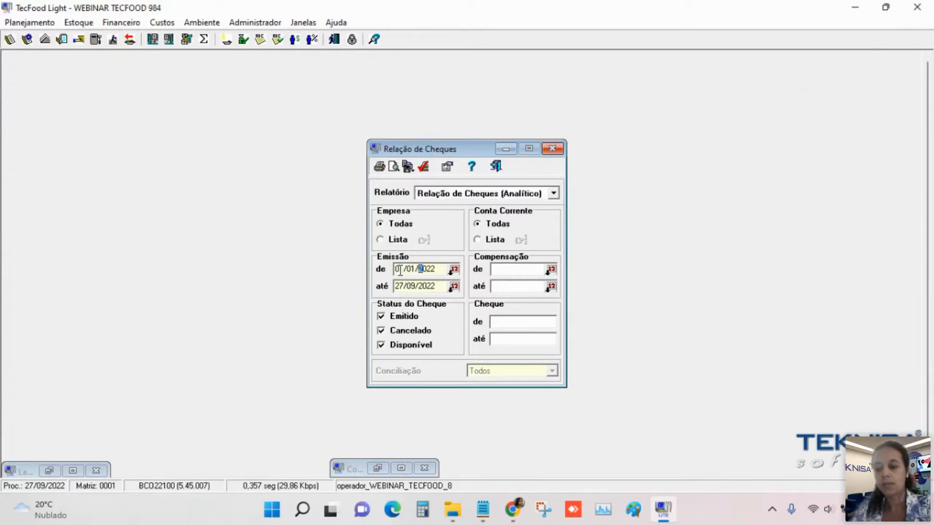
pyautogui.click(493, 239)
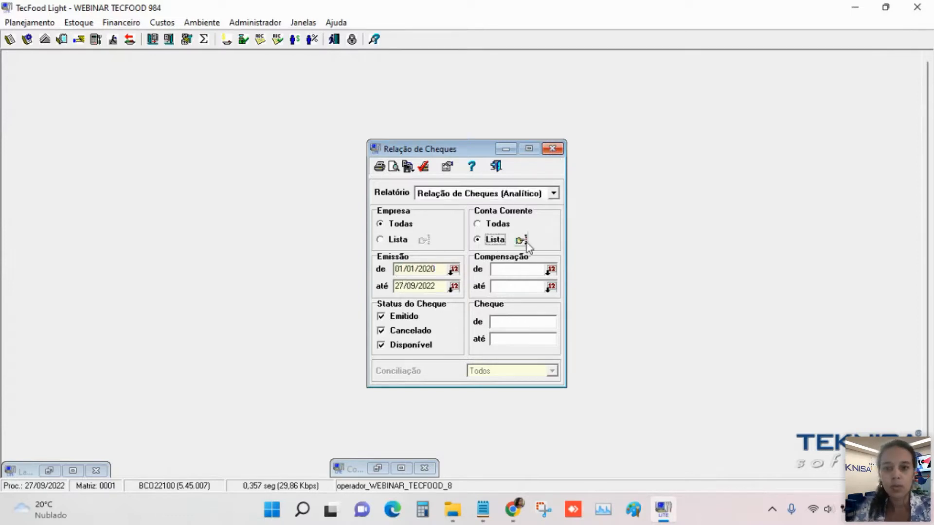
pyautogui.click(525, 241)
pyautogui.click(567, 170)
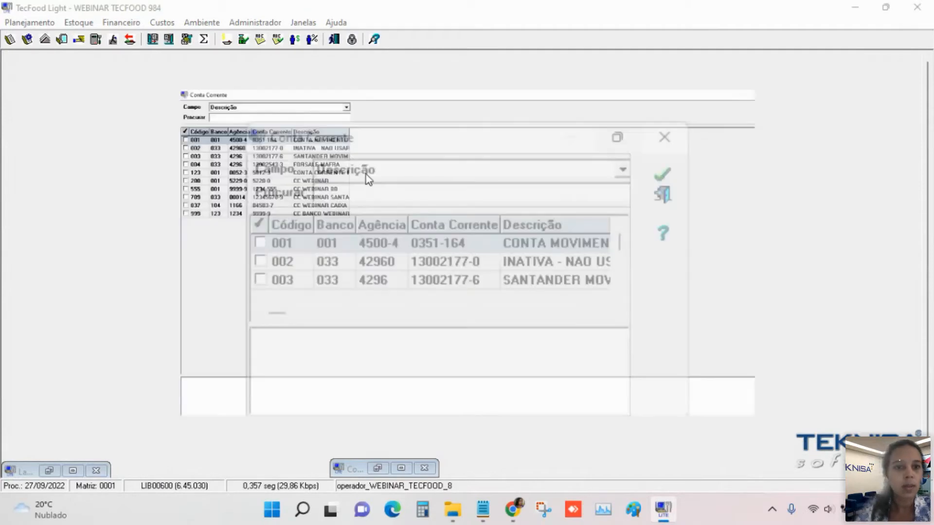
pyautogui.click(250, 165)
pyautogui.doubleClick(249, 165)
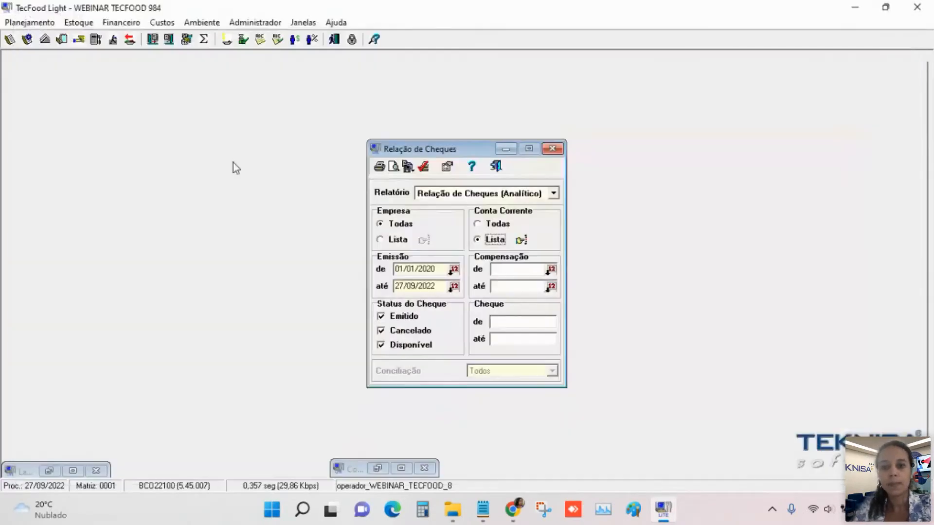
pyautogui.click(446, 197)
pyautogui.click(444, 197)
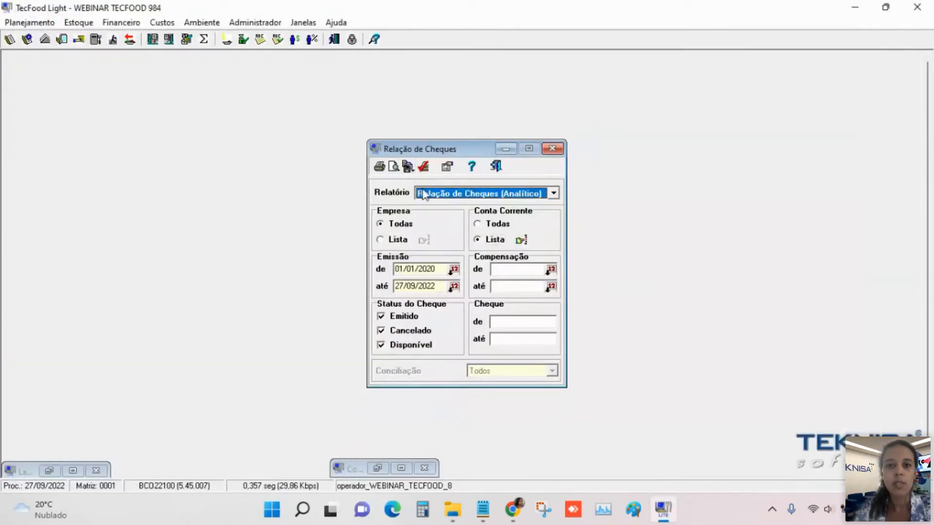
# Preview the Relação de Cheques (Analítico) to examine cheque statuses and account totals through the last page, then close the preview and report options.
pyautogui.click(394, 168)
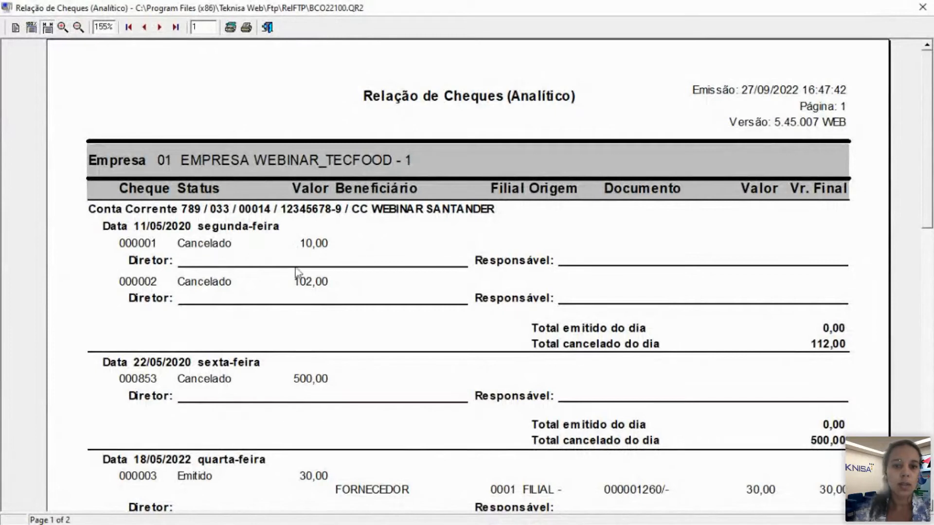
pyautogui.scroll(-3, 261, 296)
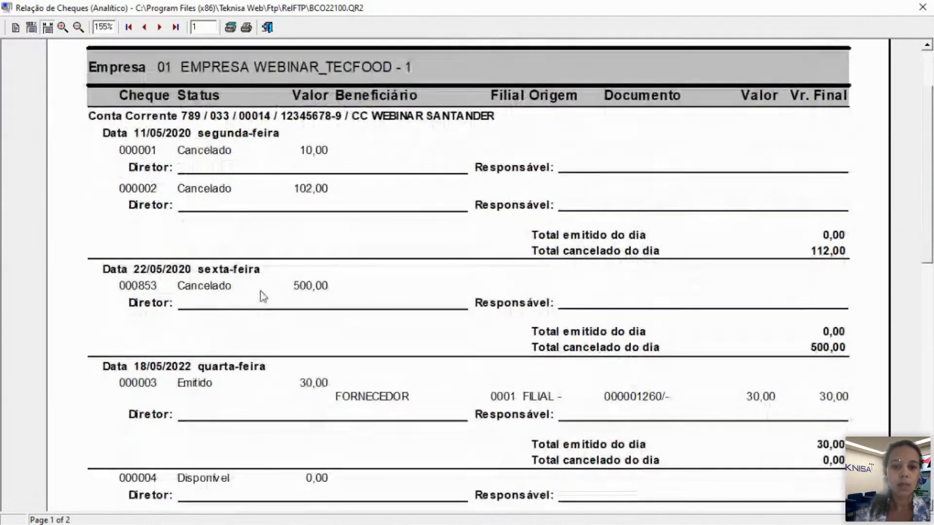
pyautogui.scroll(-1, 260, 291)
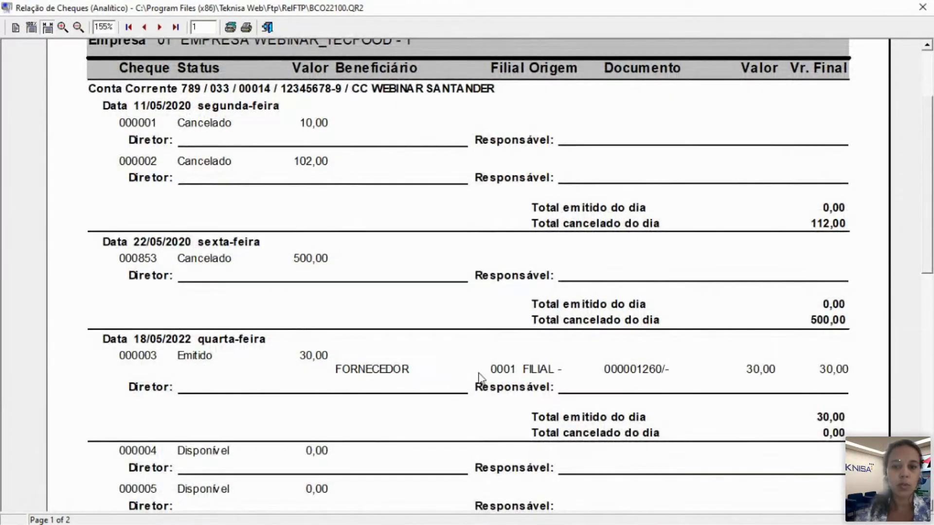
pyautogui.scroll(-4, 484, 374)
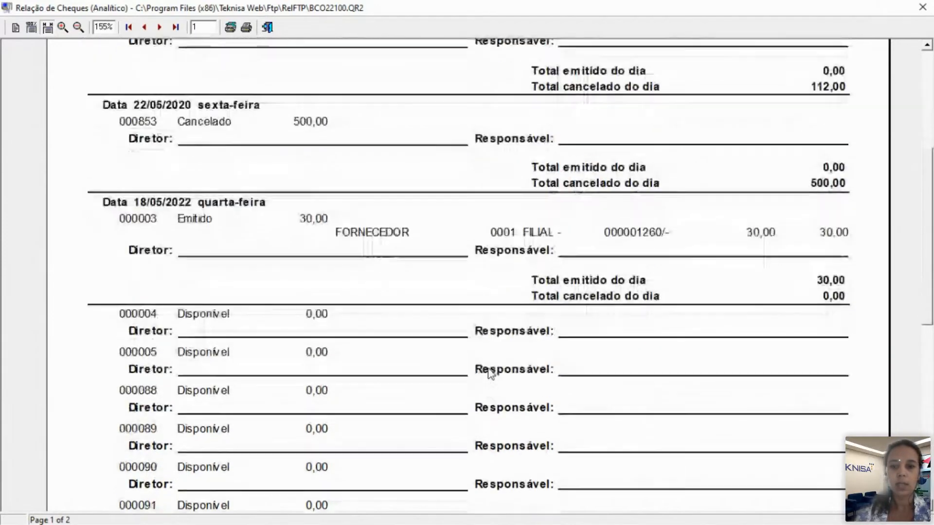
pyautogui.scroll(-1, 489, 374)
pyautogui.moveTo(921, 225); pyautogui.dragTo(931, 382)
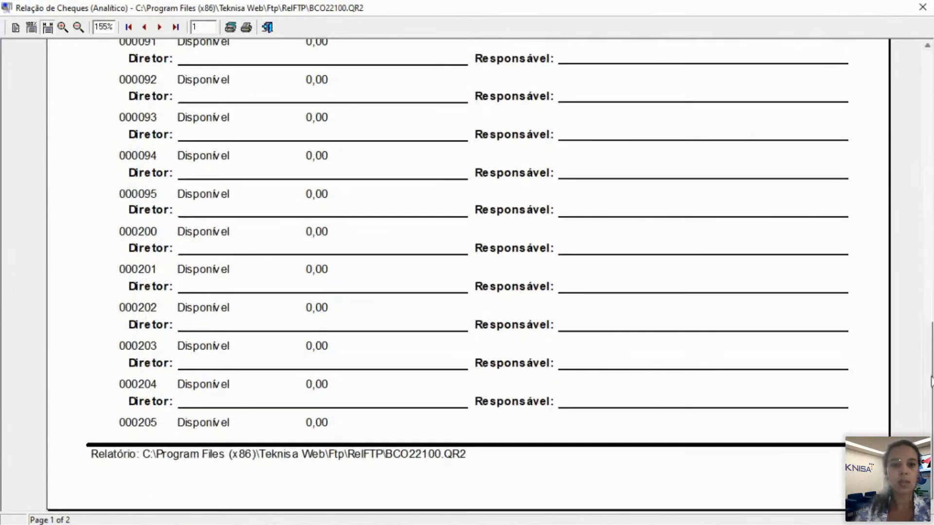
pyautogui.click(175, 27)
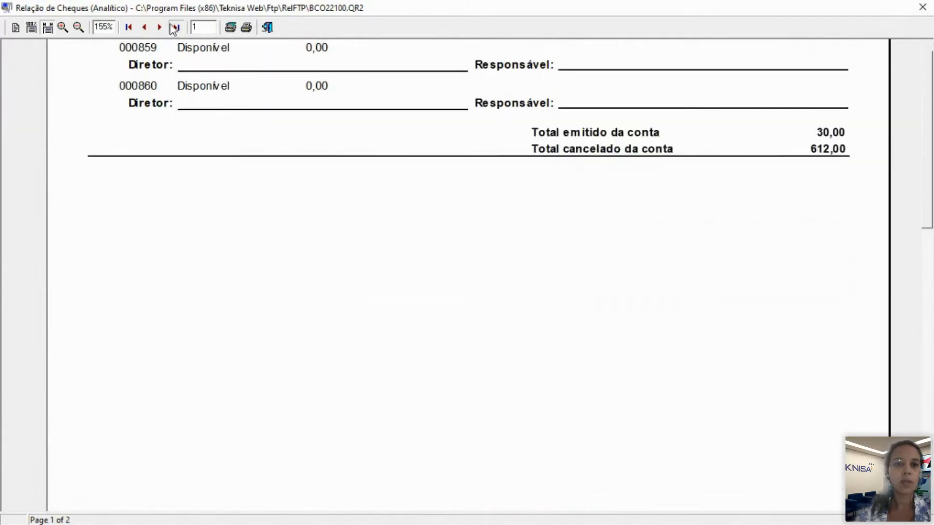
pyautogui.click(267, 28)
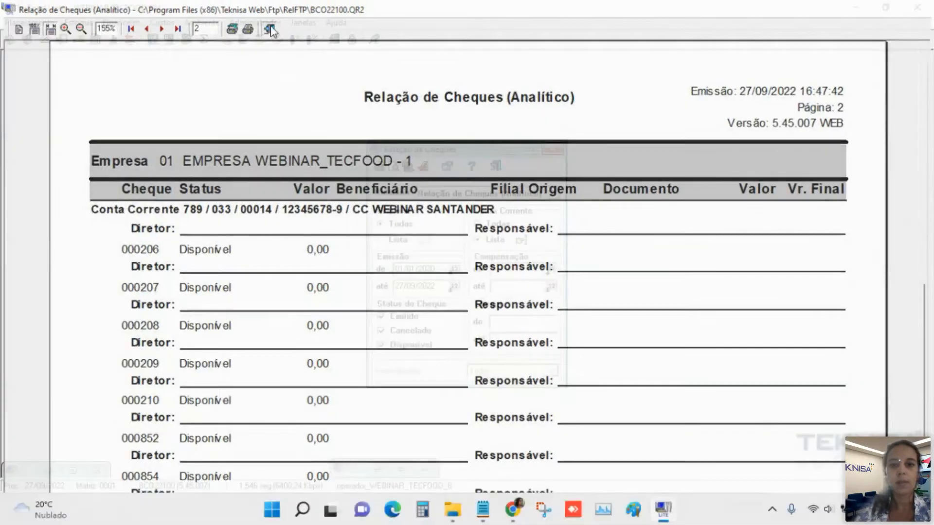
pyautogui.click(507, 165)
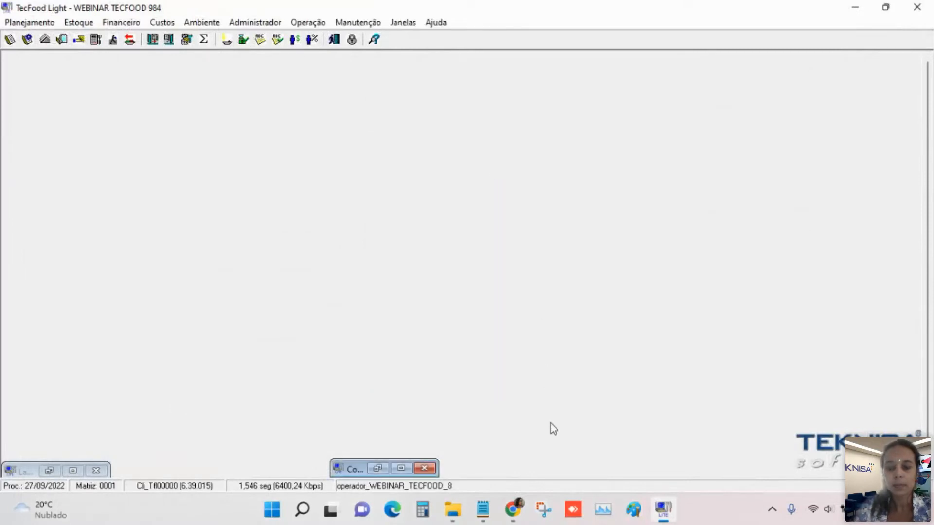
# Switch to the WebinarJam live broadcast in Chrome to view the attendee chat.
pyautogui.moveTo(513, 509)
pyautogui.click(441, 446)
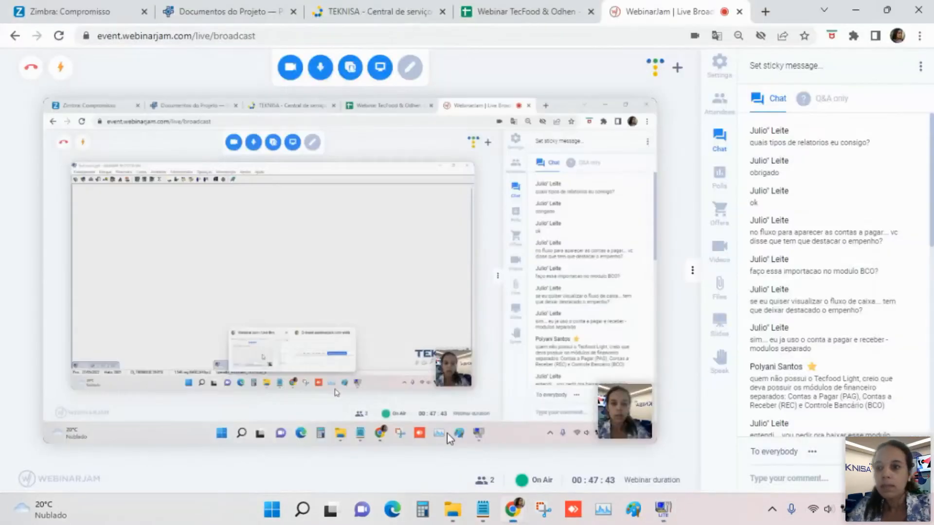